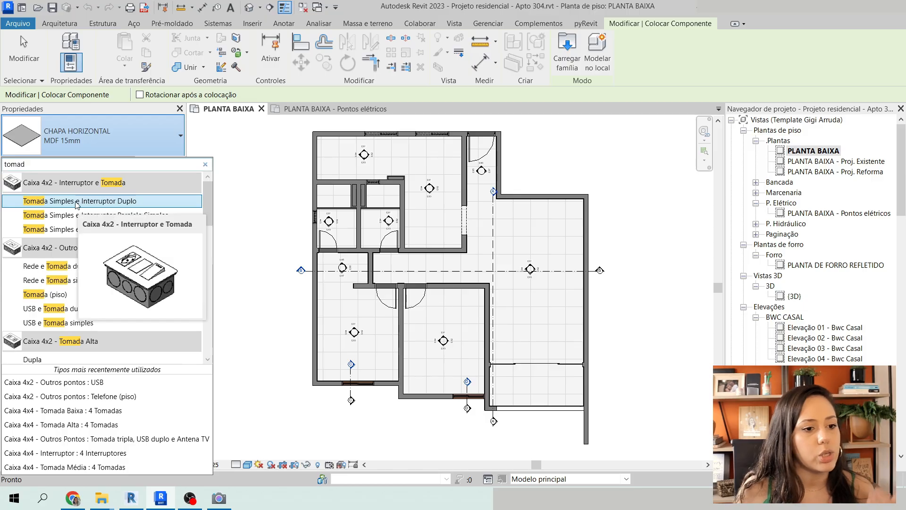
Look through the outlet types found under "tomad" across the Caixa 4x2 and Caixa 4x4 families
scroll(127, 314, "down", 3)
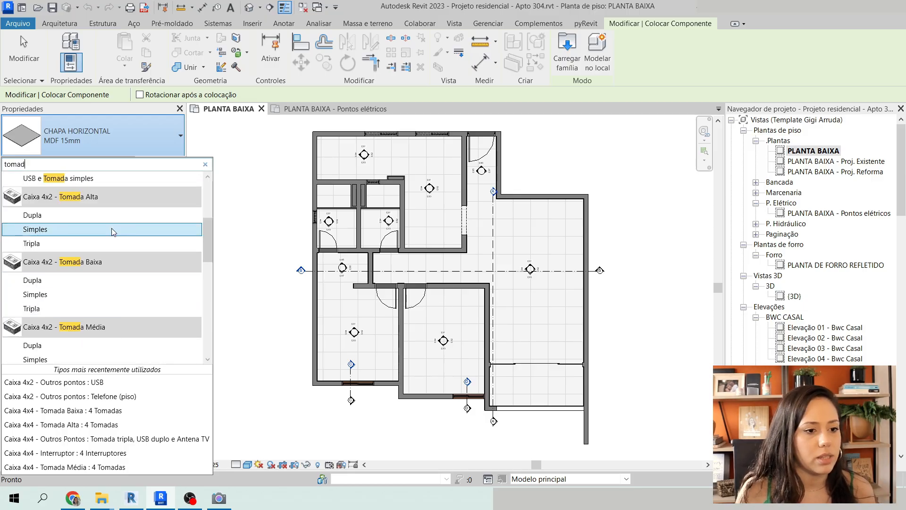
scroll(116, 230, "down", 3)
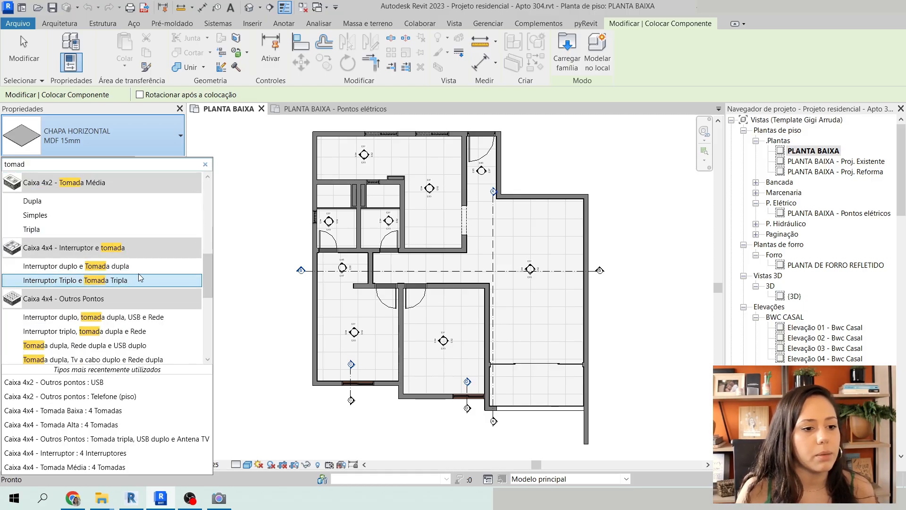
scroll(138, 274, "down", 3)
scroll(138, 273, "down", 3)
scroll(138, 273, "up", 6)
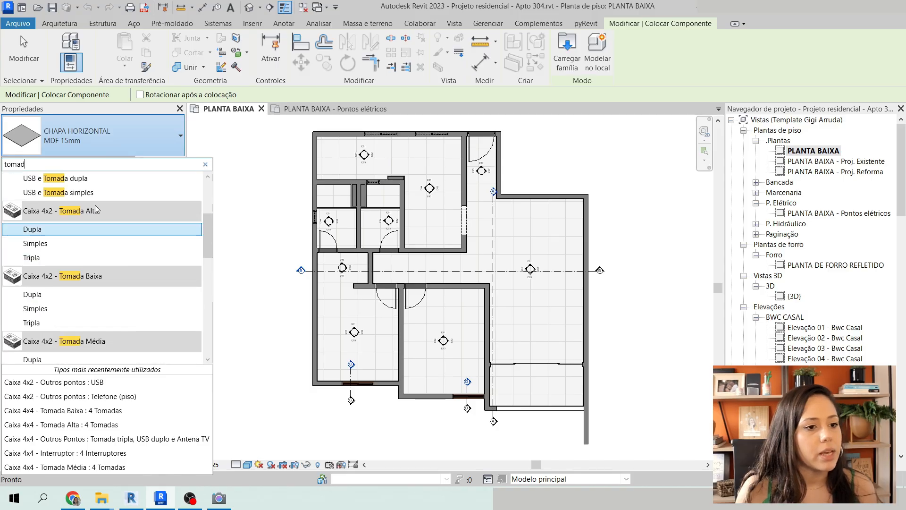
Search the component types for "interr" and look through the 4x2 and 4x4 switch types
double_click(34, 164)
type("interr")
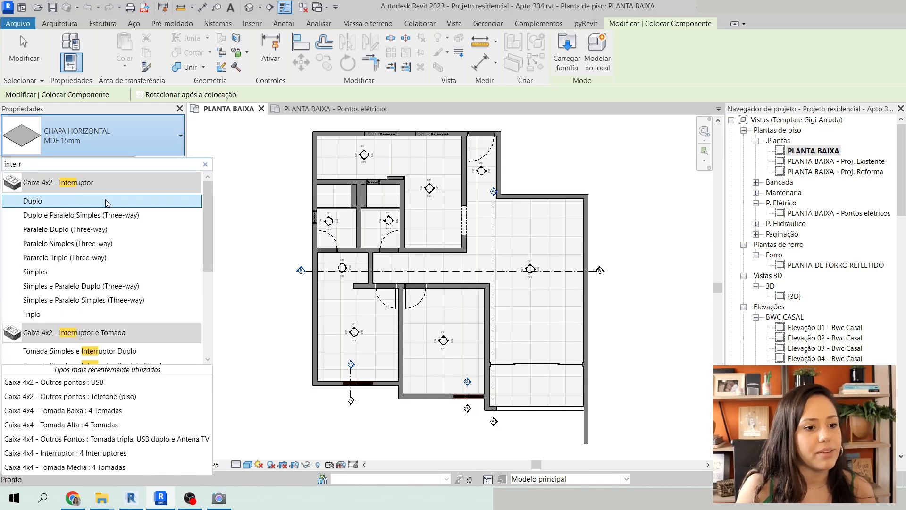
scroll(107, 203, "down", 5)
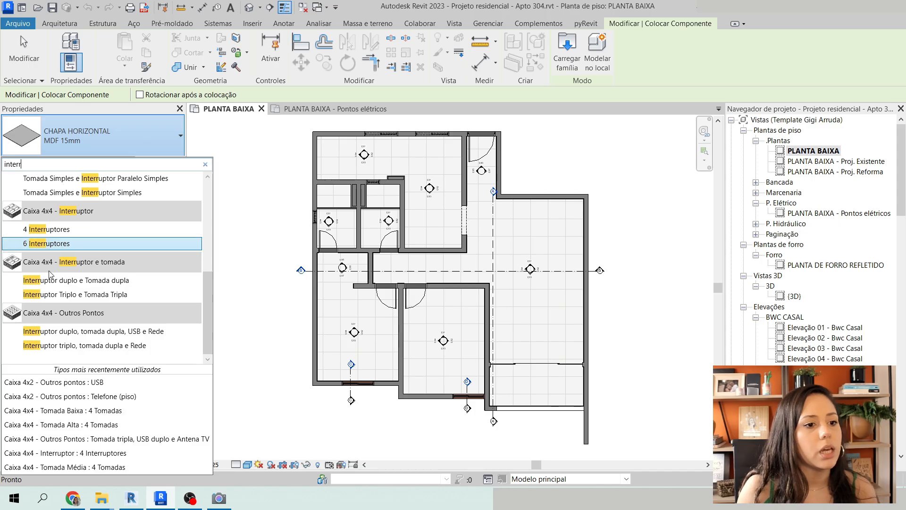
scroll(118, 231, "up", 5)
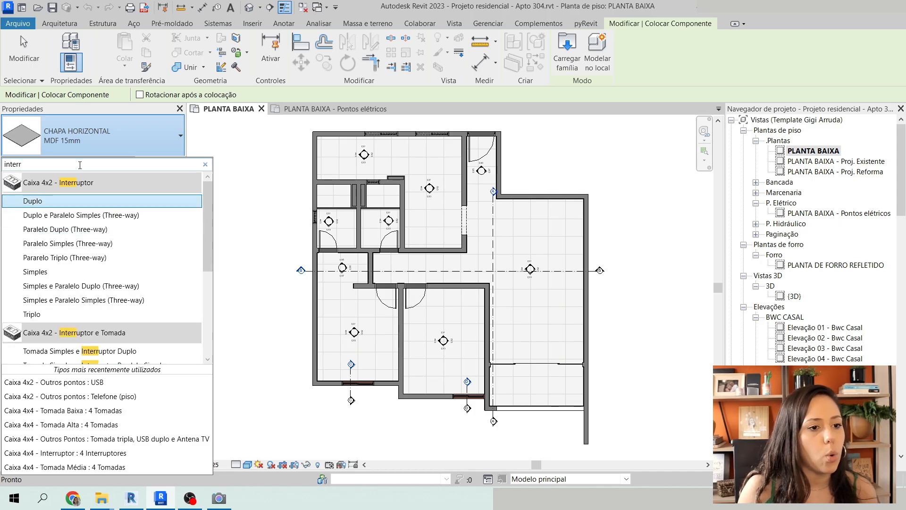
Search the component types for "ponto" and look through the Caixa 4x2 and Caixa 4x4 Outros Pontos types
double_click(28, 165)
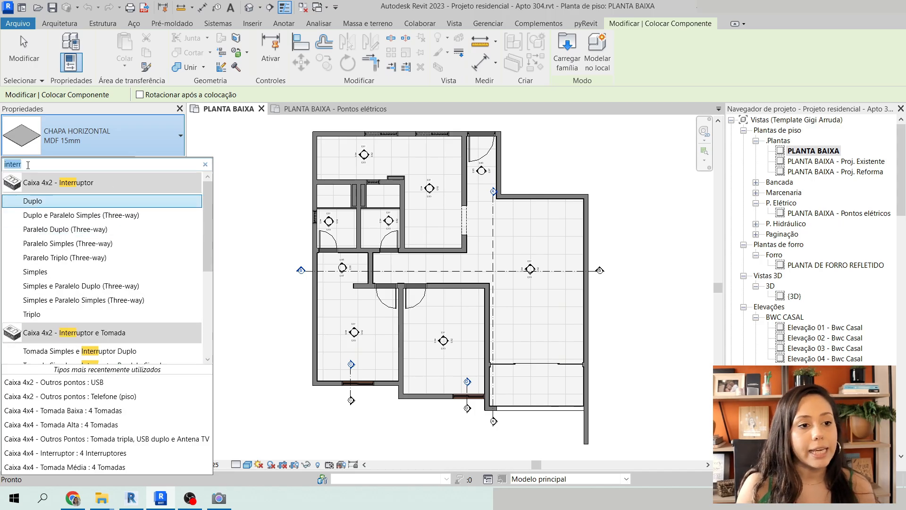
type("pont")
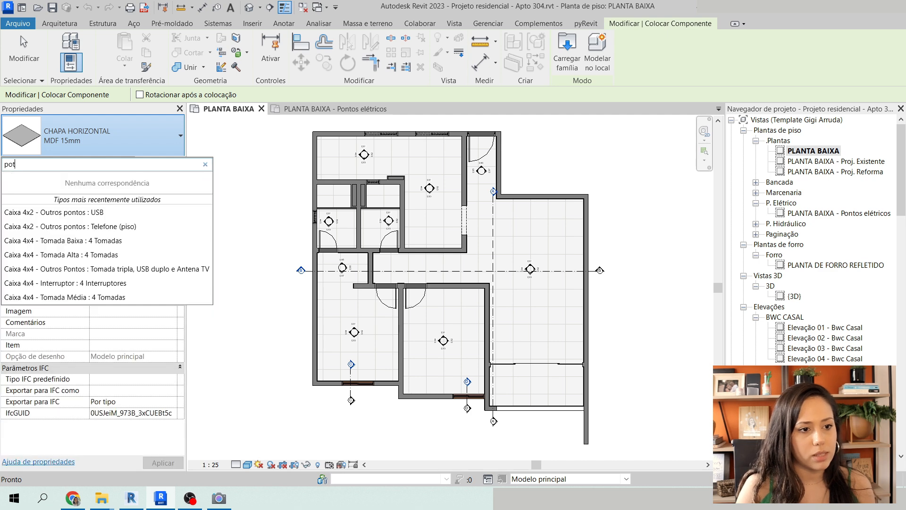
type("o")
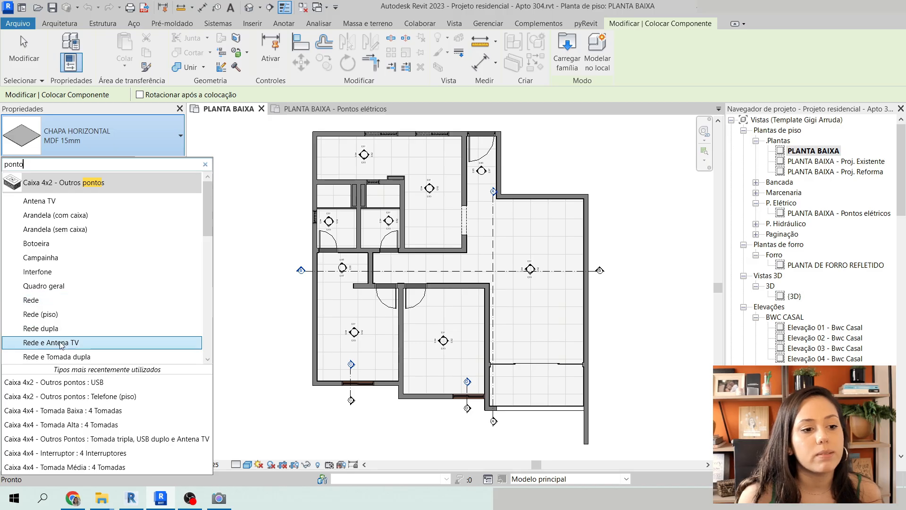
scroll(71, 331, "down", 4)
scroll(57, 321, "down", 3)
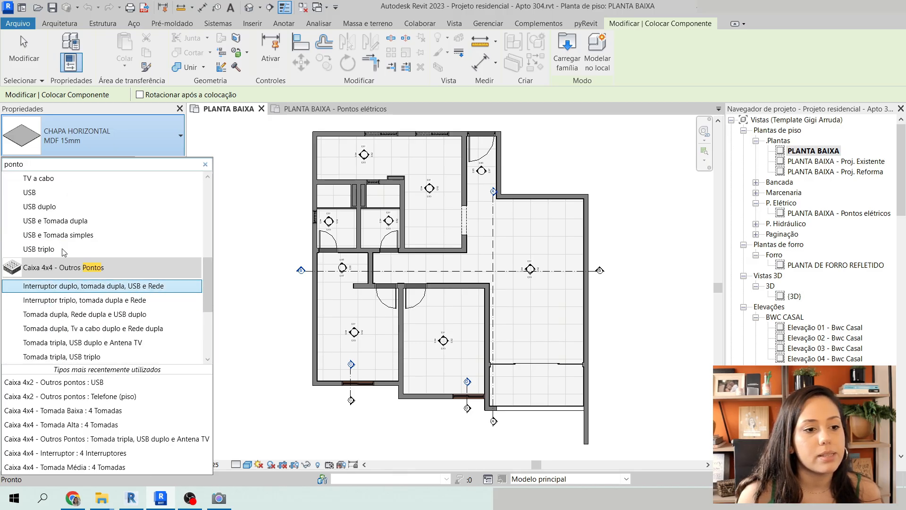
scroll(62, 217, "up", 3)
scroll(57, 227, "down", 5)
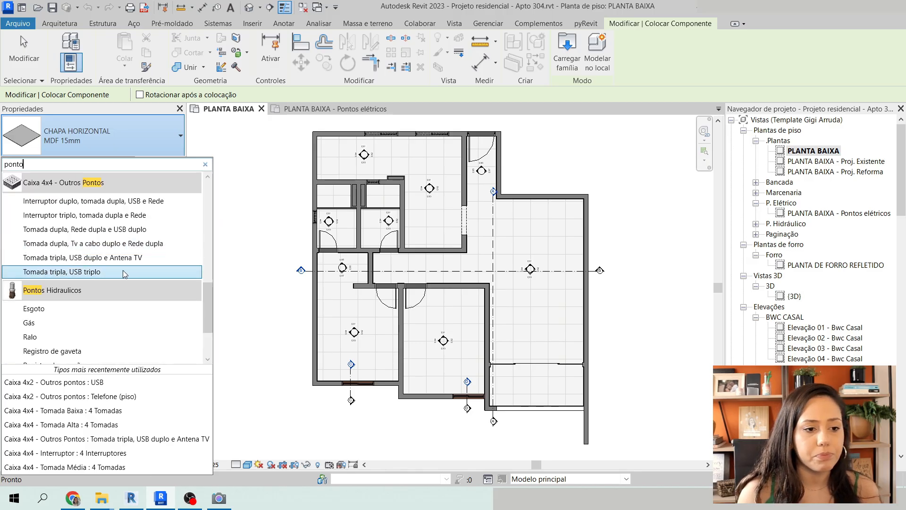
scroll(56, 255, "up", 1)
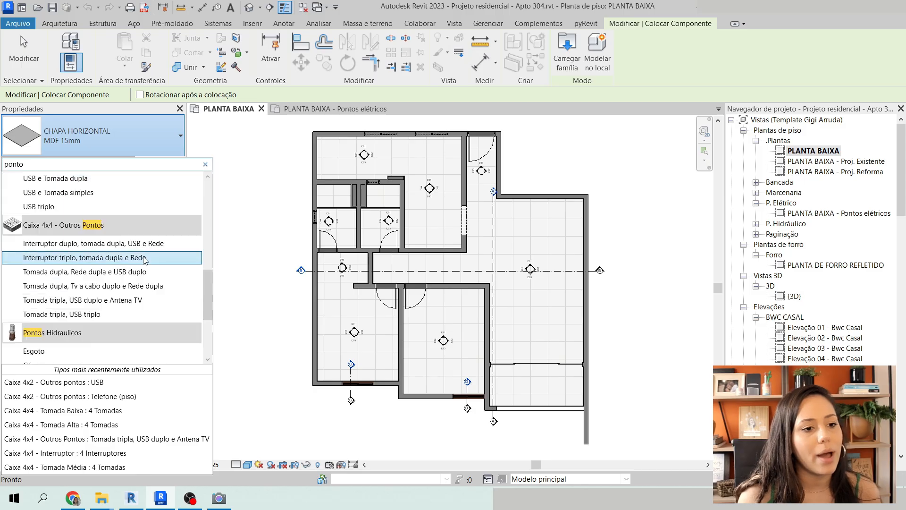
scroll(81, 194, "up", 8)
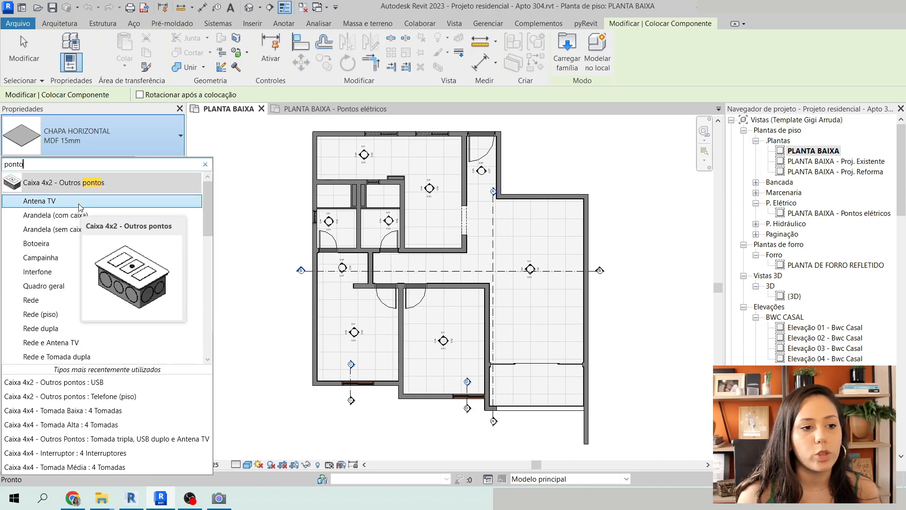
Replace the component type search with "tomada" to list the outlet types again
double_click(43, 161)
key("BackSpace")
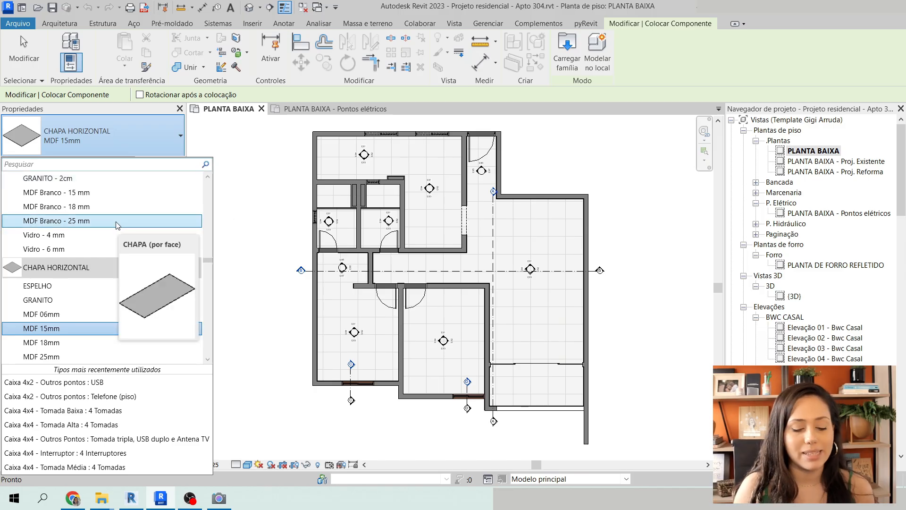
type("tomada")
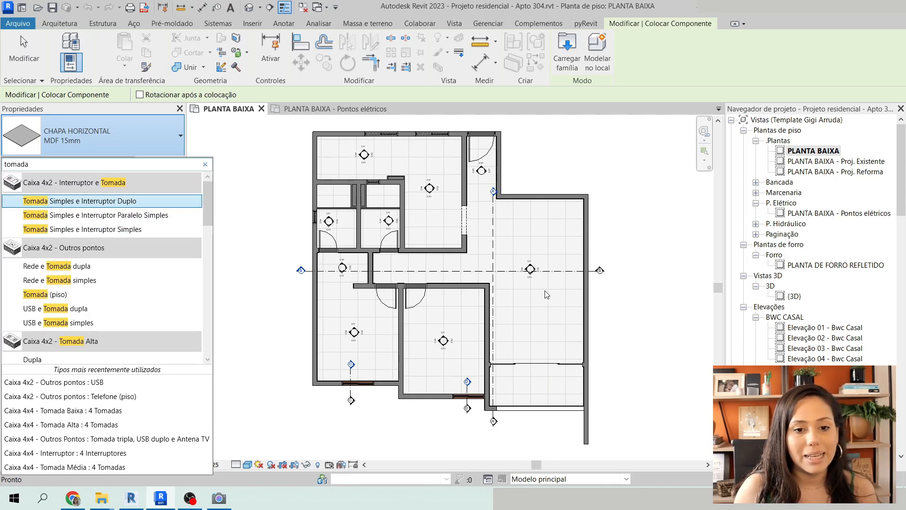
Examine the entrance hall of the floor plan up close, around the entry door and its side walls
middle_click_drag(525, 260, 461, 269)
scroll(461, 269, "up", 2)
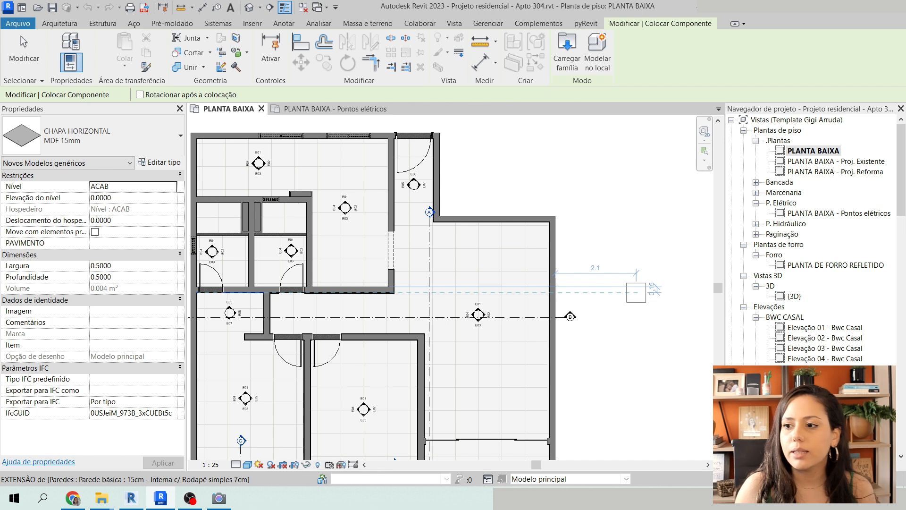
scroll(409, 164, "up", 5)
scroll(543, 255, "down", 6)
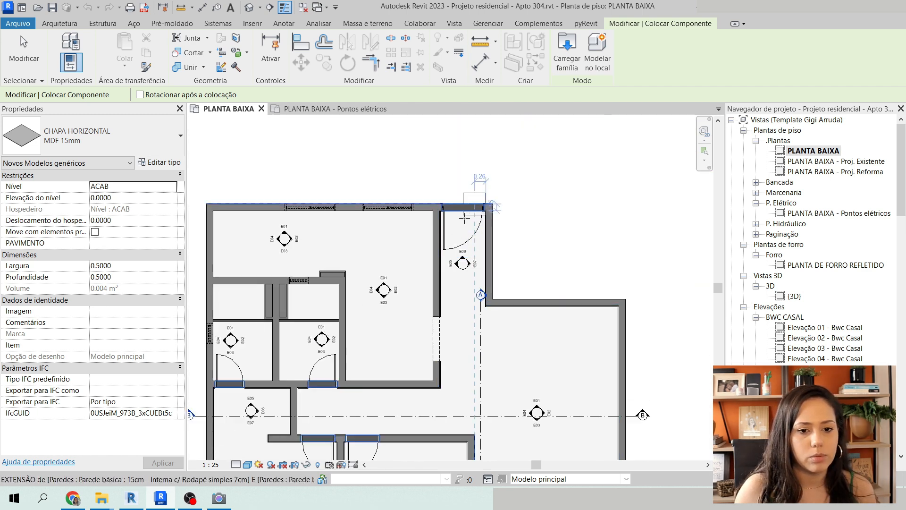
middle_click_drag(527, 313, 530, 238)
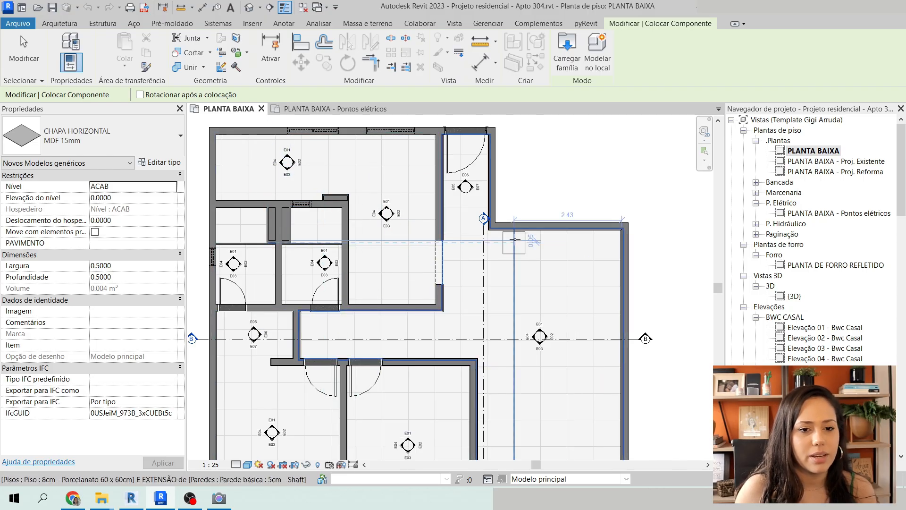
middle_click_drag(525, 251, 535, 260)
scroll(501, 199, "up", 5)
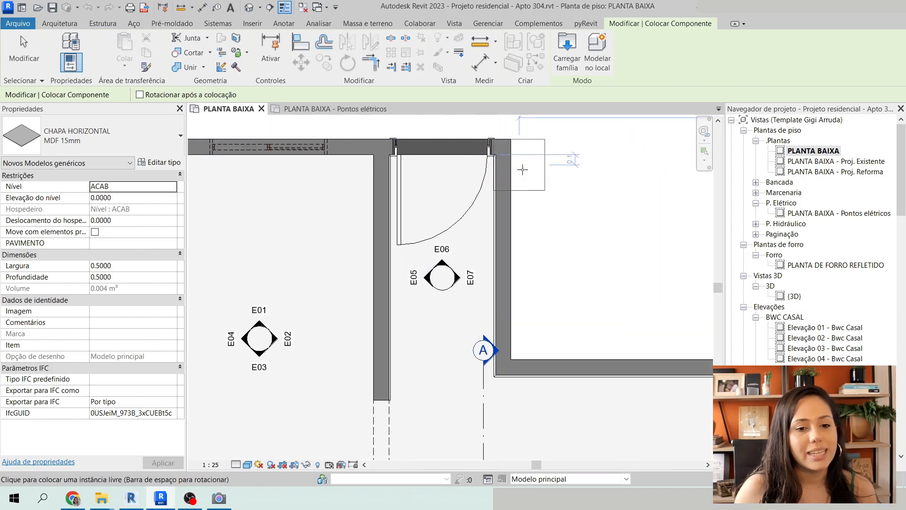
middle_click_drag(606, 242, 609, 256)
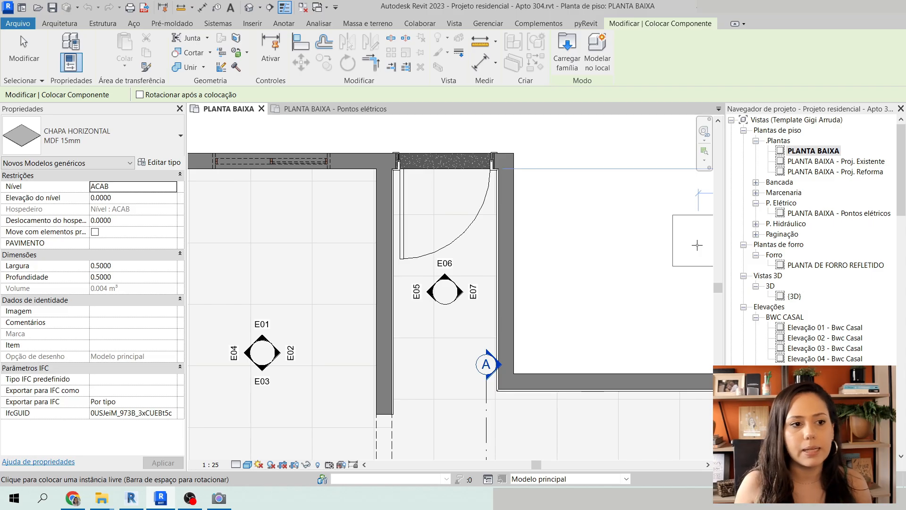
Search the component types for "arandela" and choose Arandela (sem caixa) from Caixa 4x2 - Outros pontos for placement
left_click(108, 137)
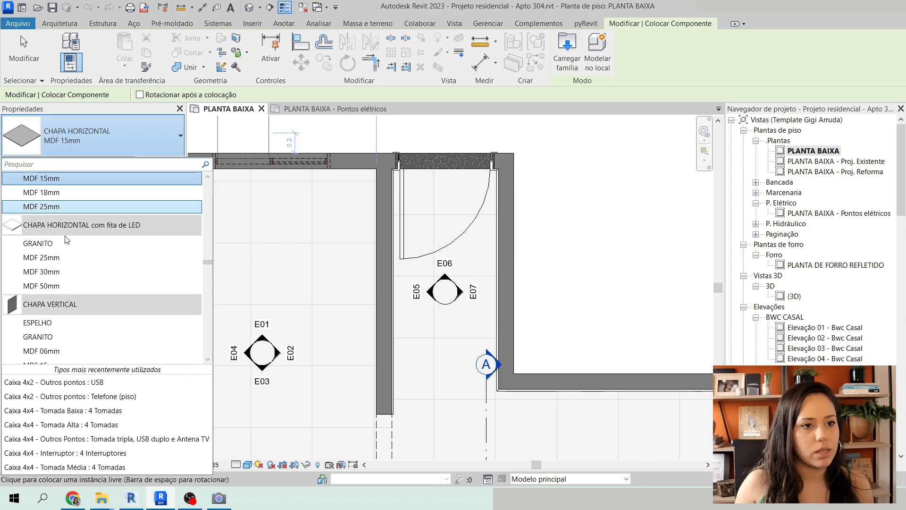
left_click(61, 23)
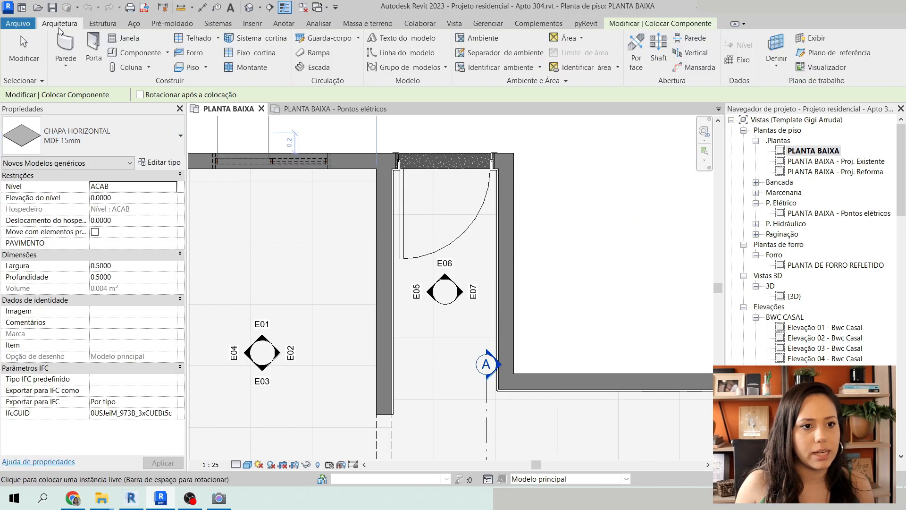
left_click(78, 134)
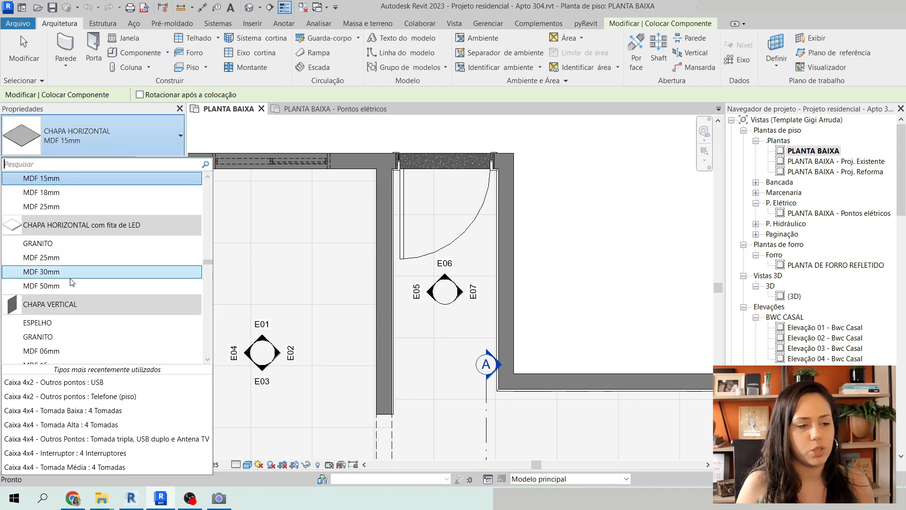
type("ponto")
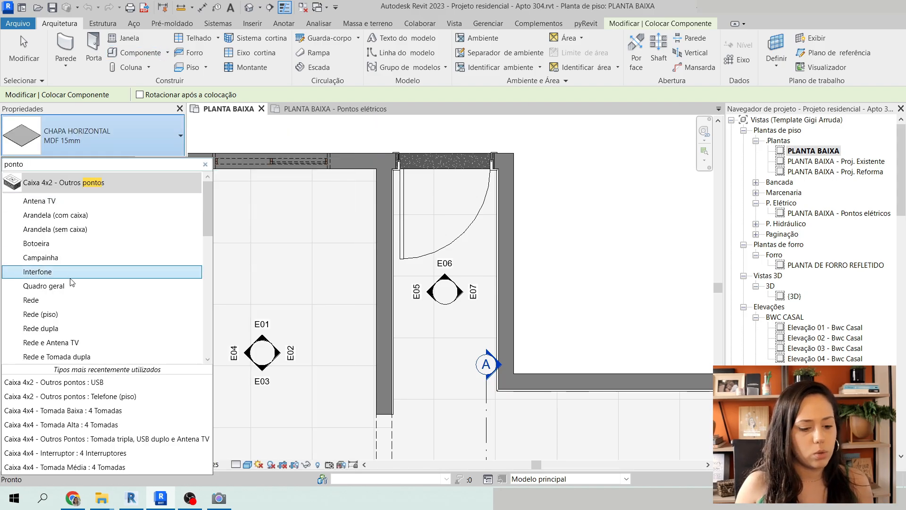
key("BackSpace")
key("BackSpace")
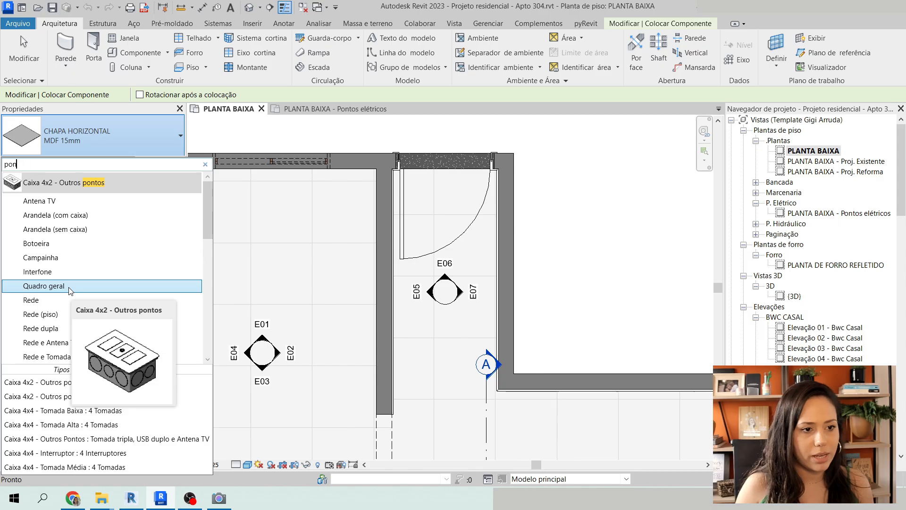
key("BackSpace")
key("BackSpace")
key("BackSpace")
type("arandel")
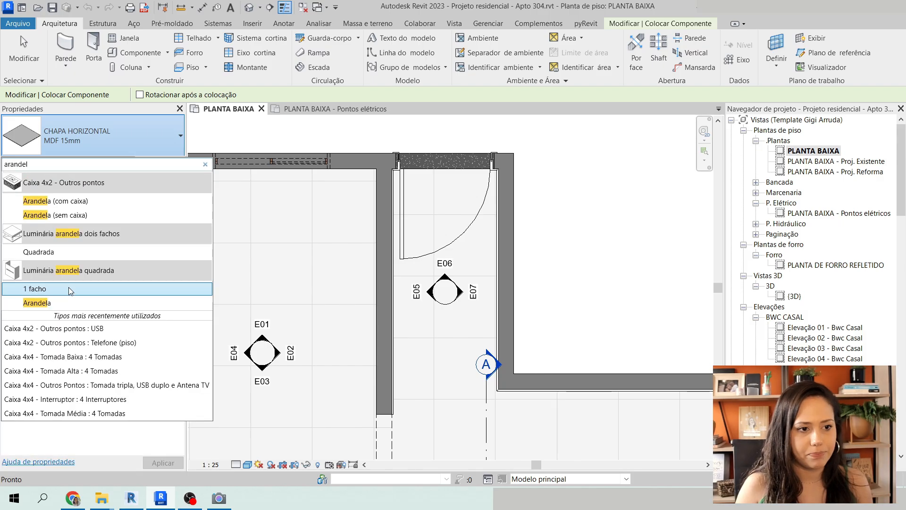
type("a")
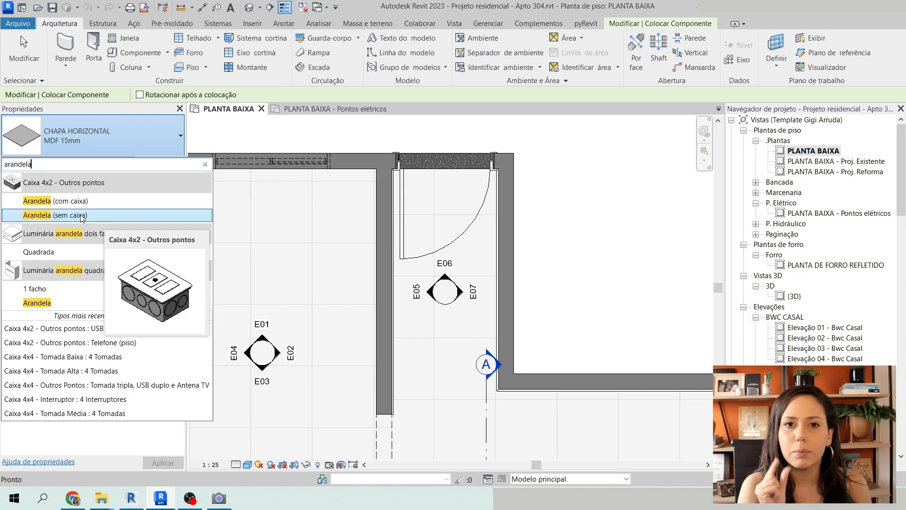
left_click(80, 215)
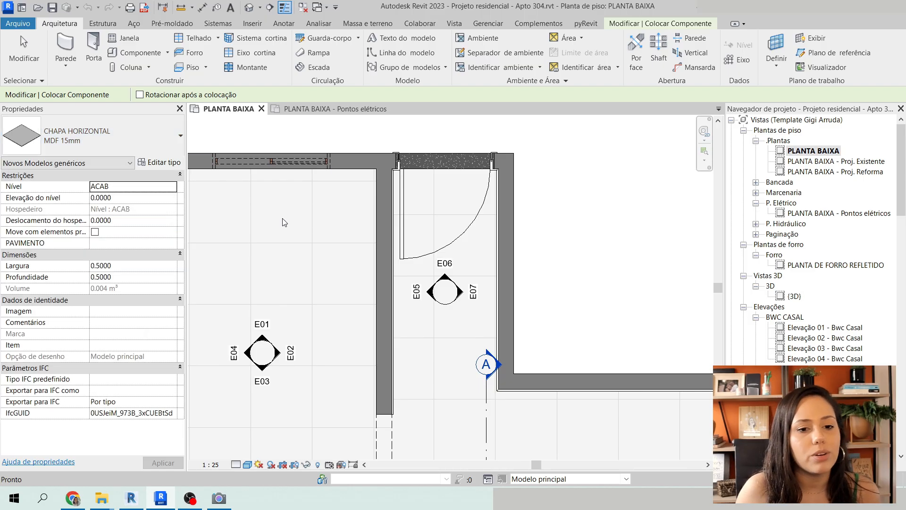
Set the wall light's placement to vertical face and try flipping its side at the entrance hall's exterior wall face
scroll(499, 246, "up", 3)
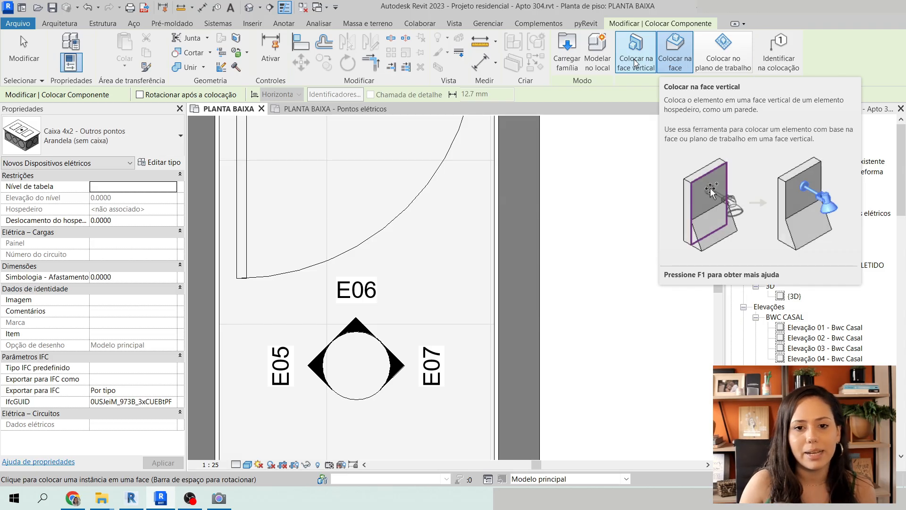
left_click(636, 63)
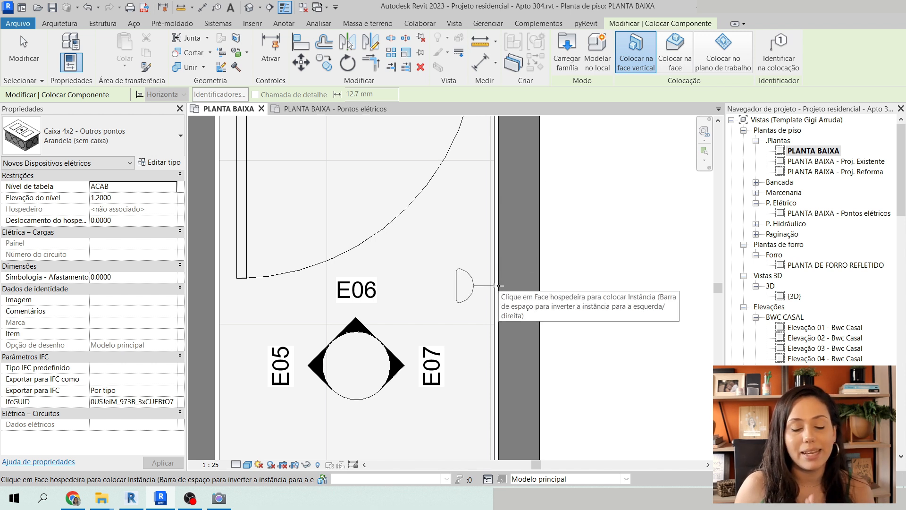
scroll(495, 285, "up", 5)
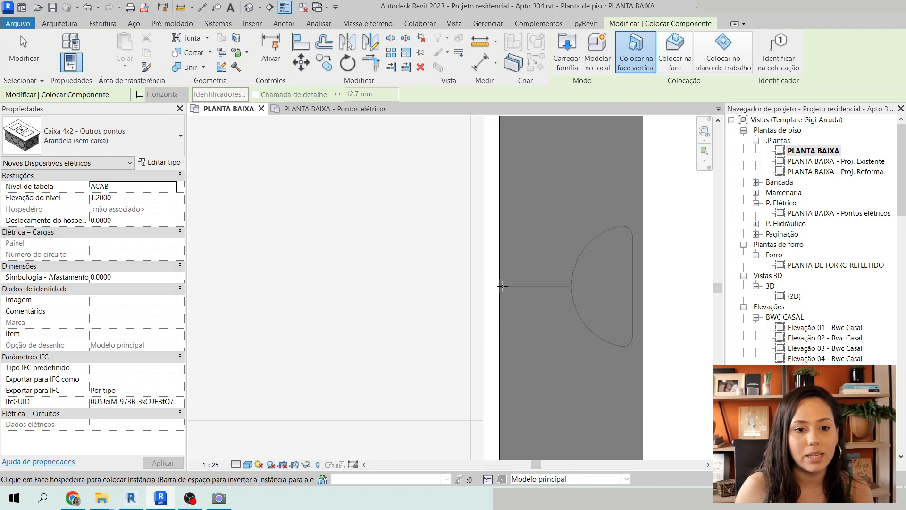
scroll(486, 285, "up", 2)
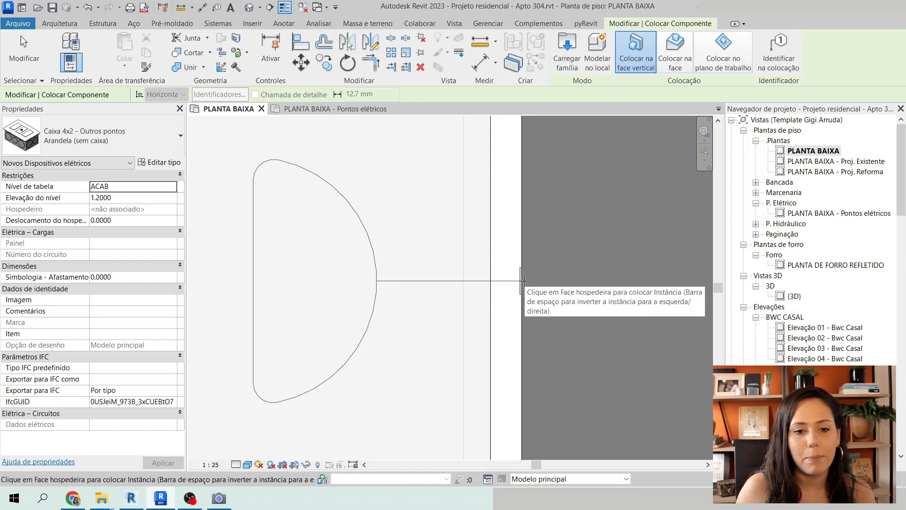
key("space")
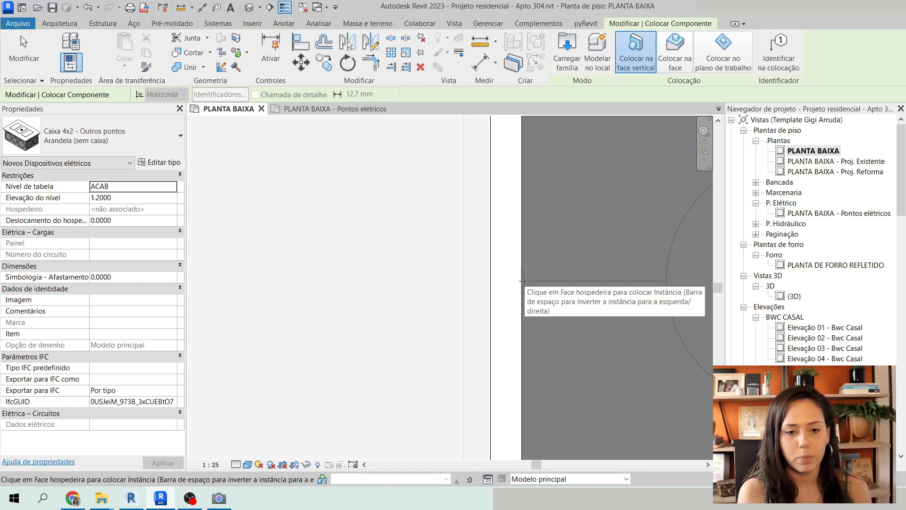
key("space")
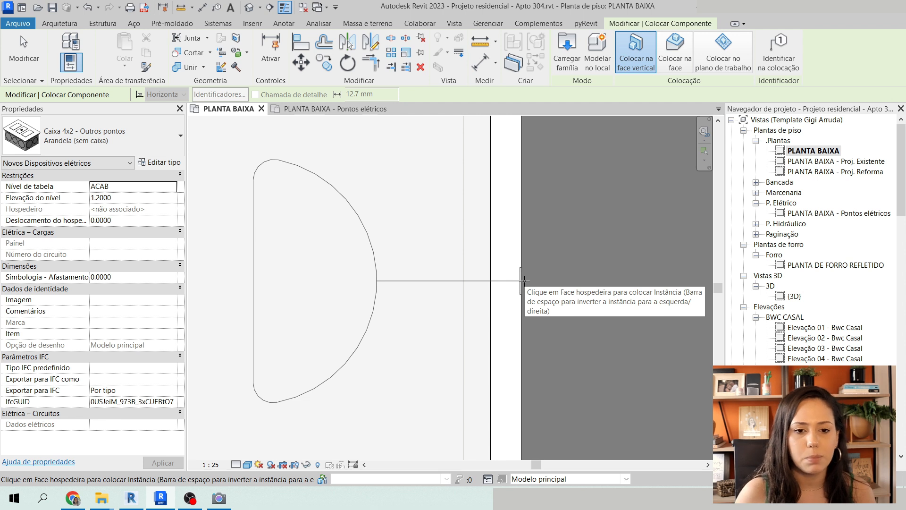
scroll(525, 281, "down", 3)
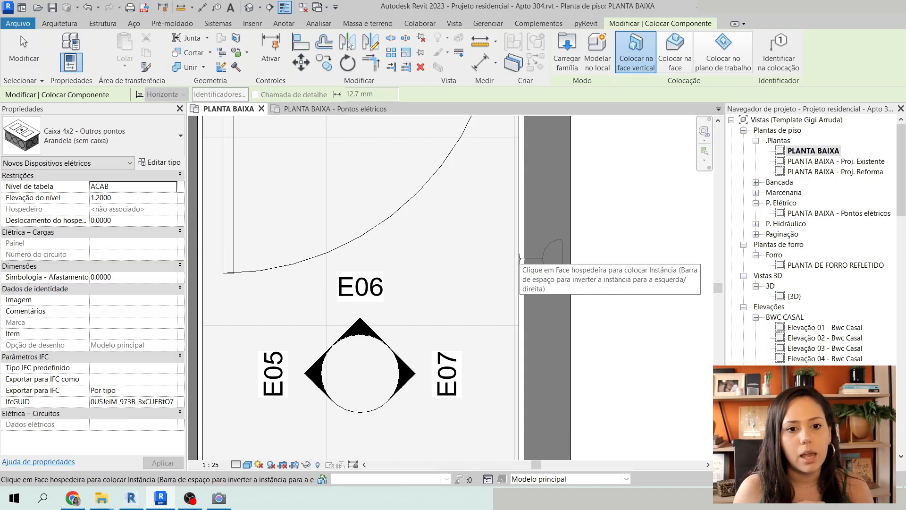
key("space")
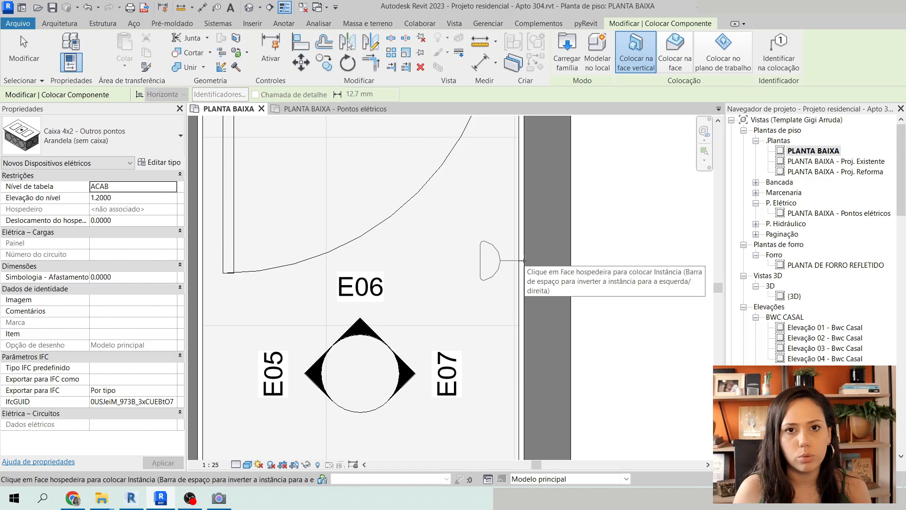
scroll(525, 260, "up", 5)
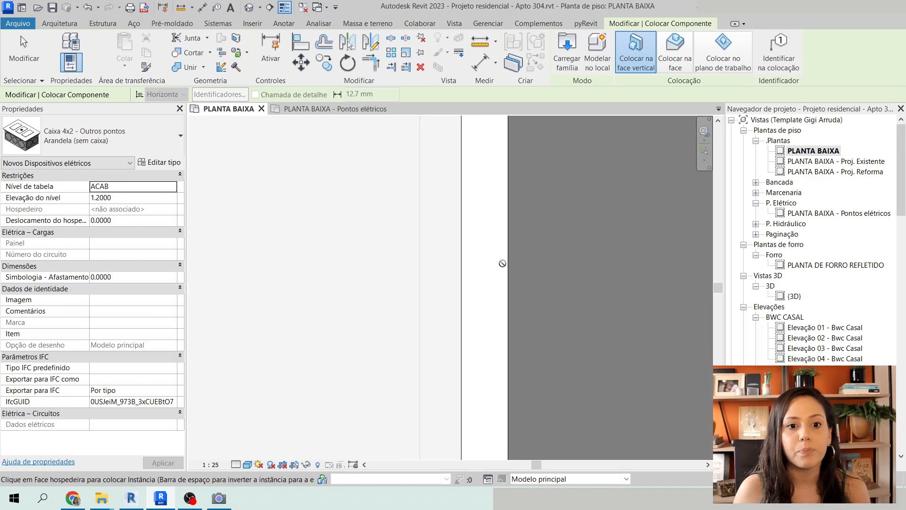
scroll(502, 263, "down", 4)
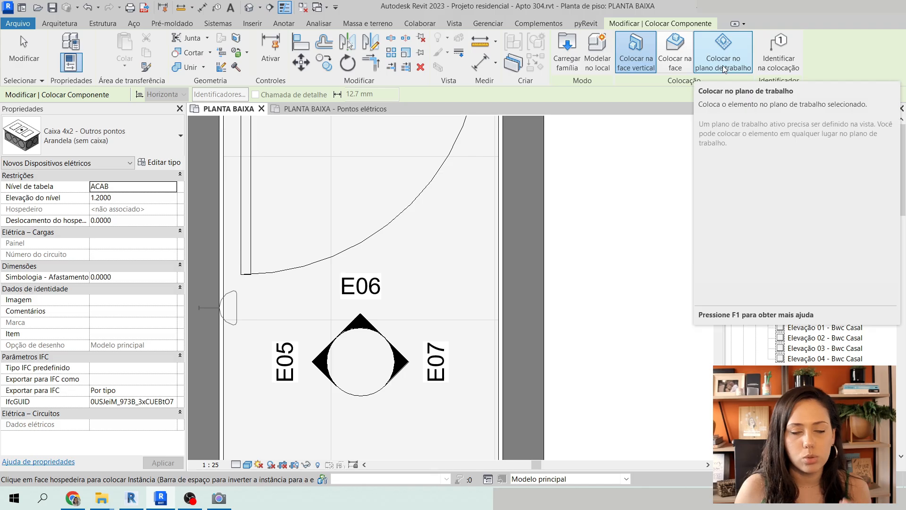
key("Escape")
key("Escape")
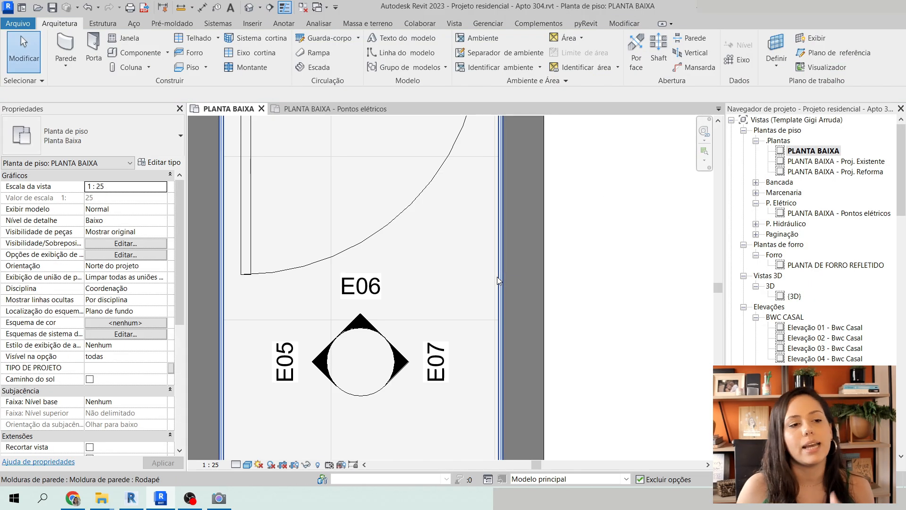
left_click(119, 52)
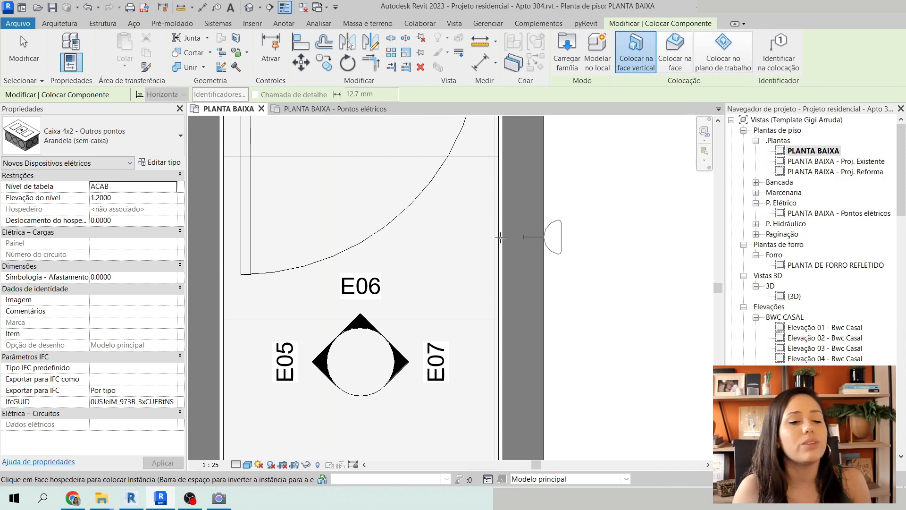
key("Escape")
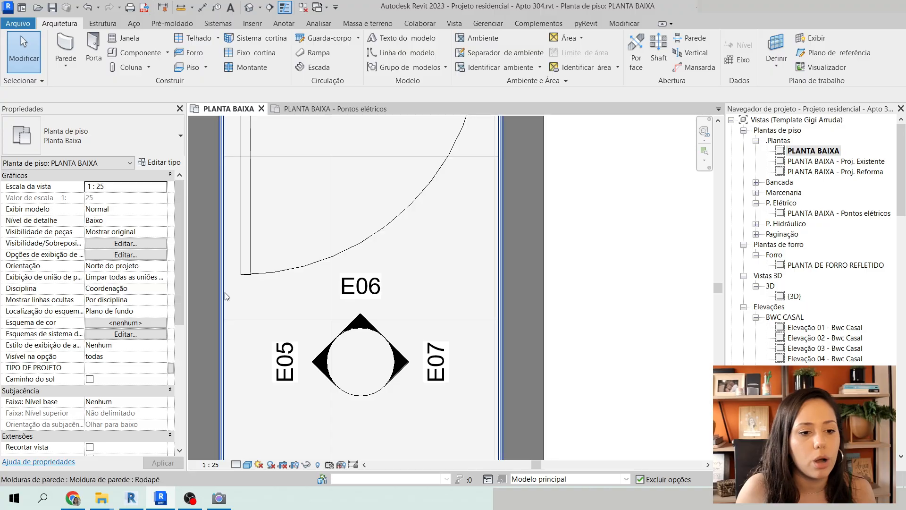
Temporarily hide the Rodapé baseboard running along the entrance hall walls in the floor plan
left_click(225, 296)
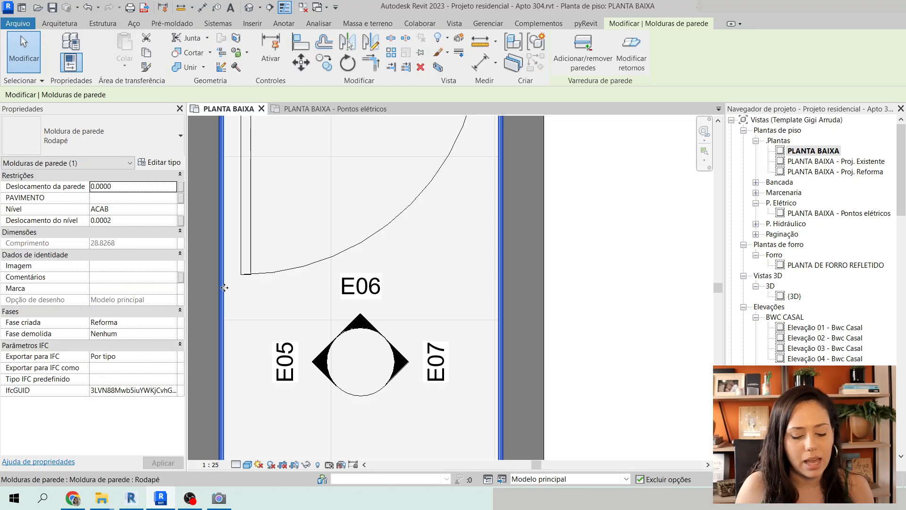
key("h")
key("h")
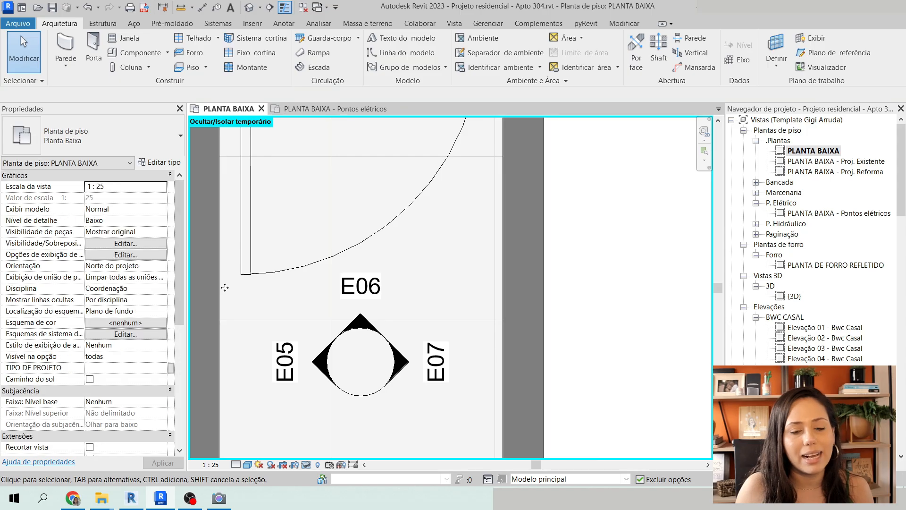
Examine how baseboards are modelled on the walls of the other rooms, including the internal wall between the two adjacent bedroom doors
scroll(566, 170, "down", 3)
scroll(566, 170, "down", 4)
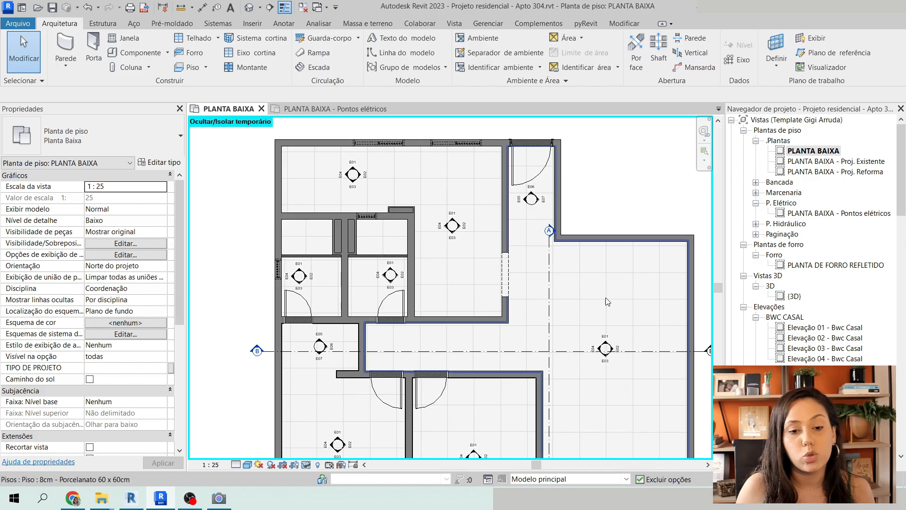
scroll(523, 172, "up", 8)
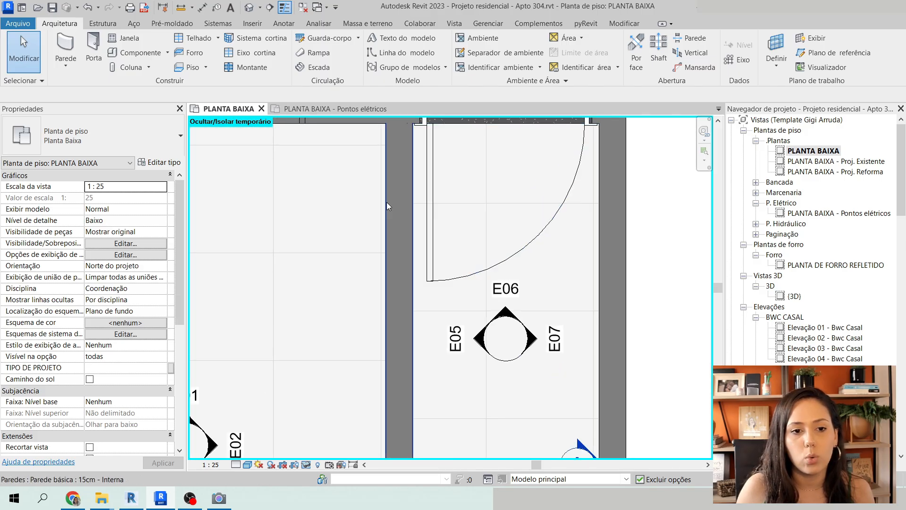
scroll(471, 224, "down", 8)
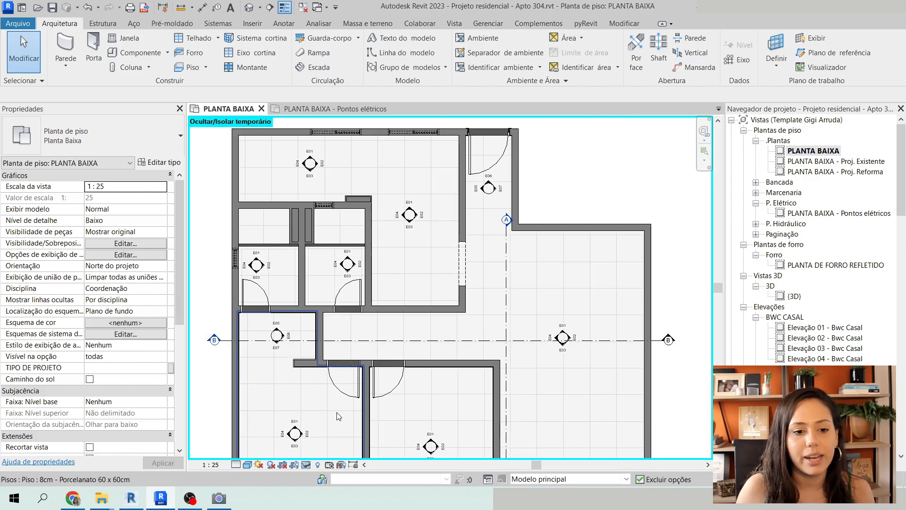
scroll(401, 323, "up", 8)
scroll(402, 323, "up", 5)
left_click(443, 317)
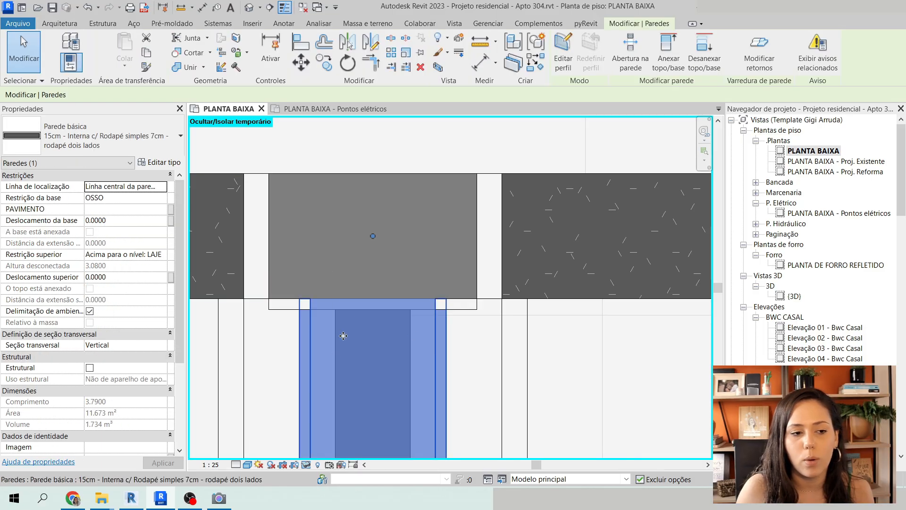
key("Escape")
scroll(310, 336, "down", 6)
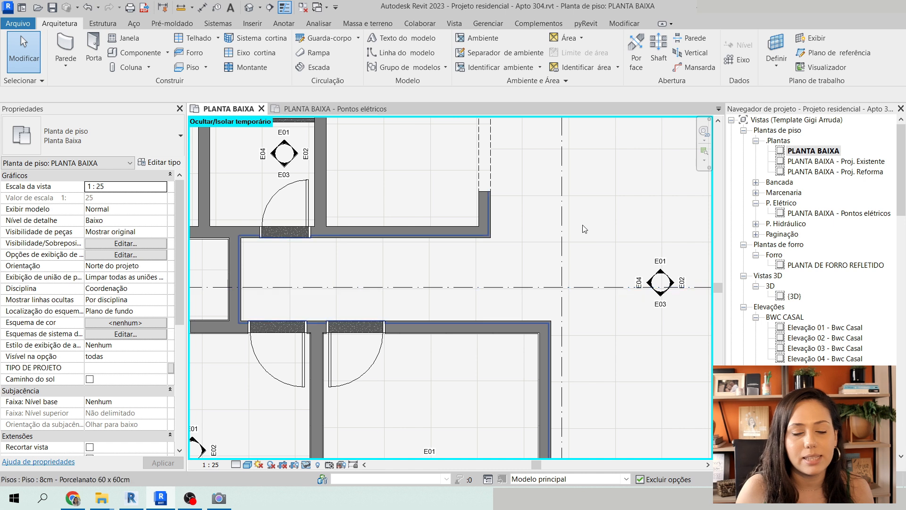
Place an Arandela (sem caixa) wall light on the vertical face of the entrance hall's exterior wall, about 1.24 m from the adjoining living room wall
middle_click_drag(589, 232, 492, 336)
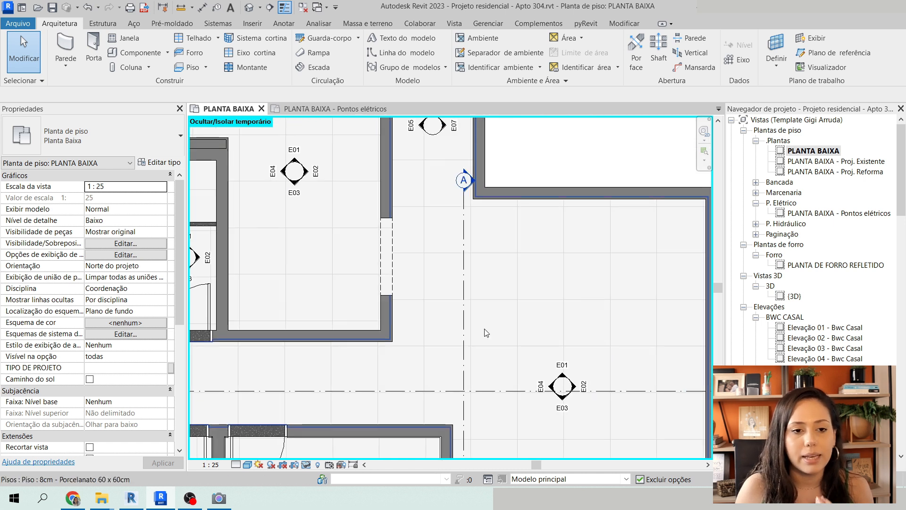
middle_click_drag(458, 274, 537, 348)
scroll(549, 150, "up", 3)
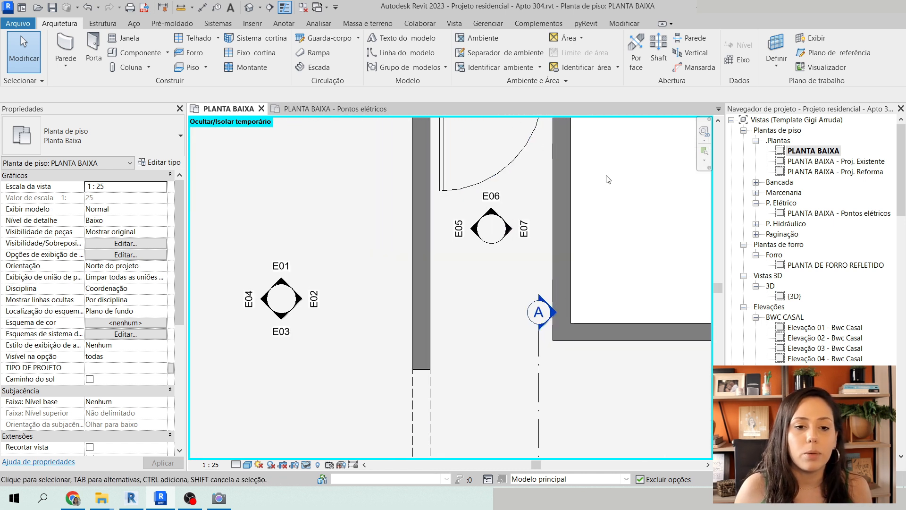
middle_click_drag(613, 186, 574, 263)
scroll(509, 196, "up", 2)
scroll(564, 237, "down", 1)
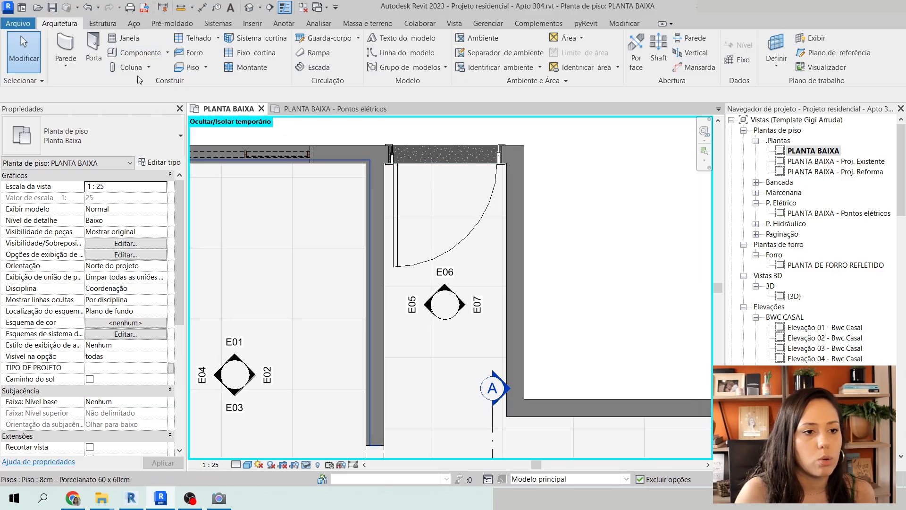
left_click(137, 52)
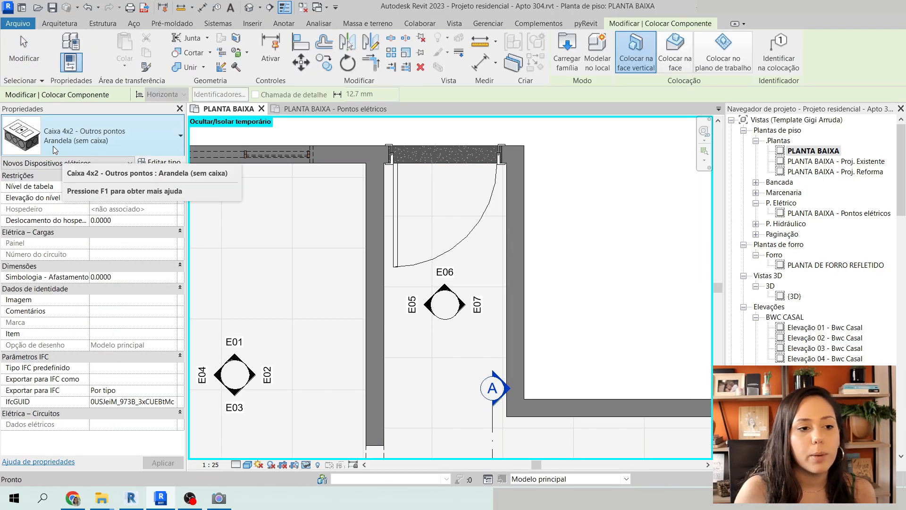
left_click(75, 141)
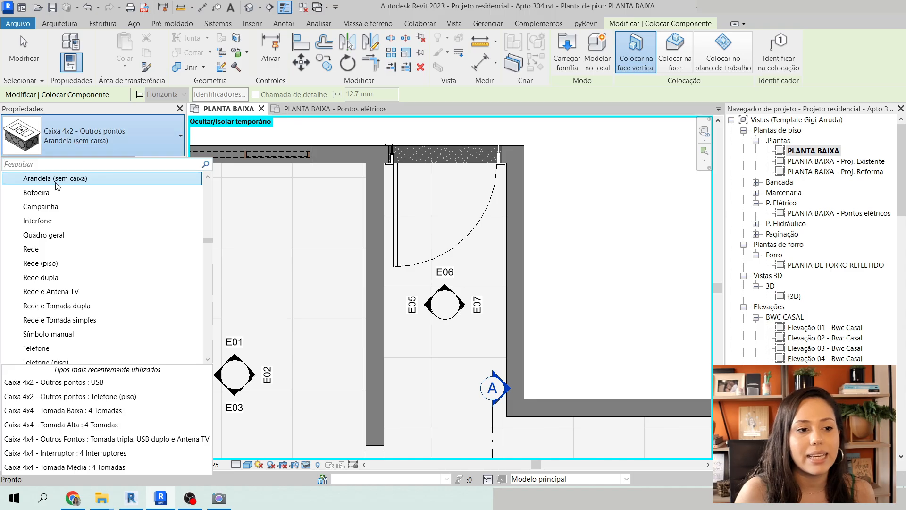
scroll(71, 189, "up", 2)
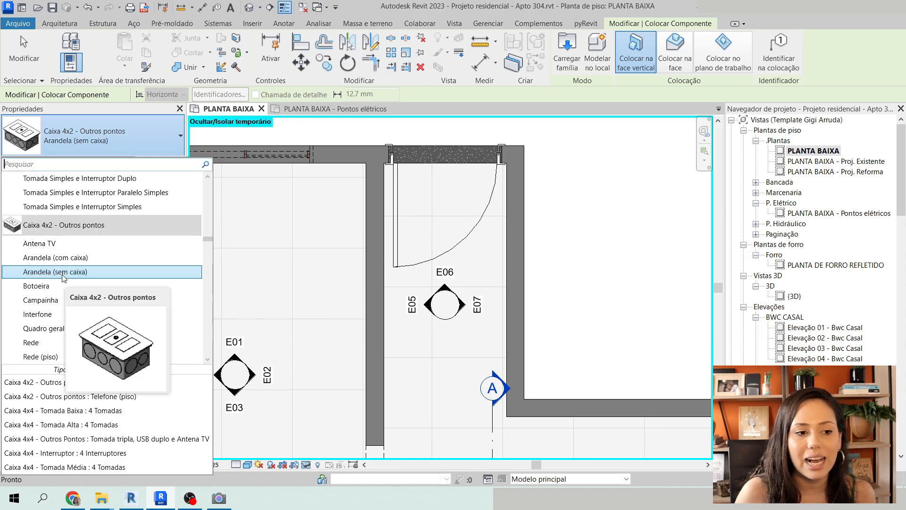
left_click(64, 271)
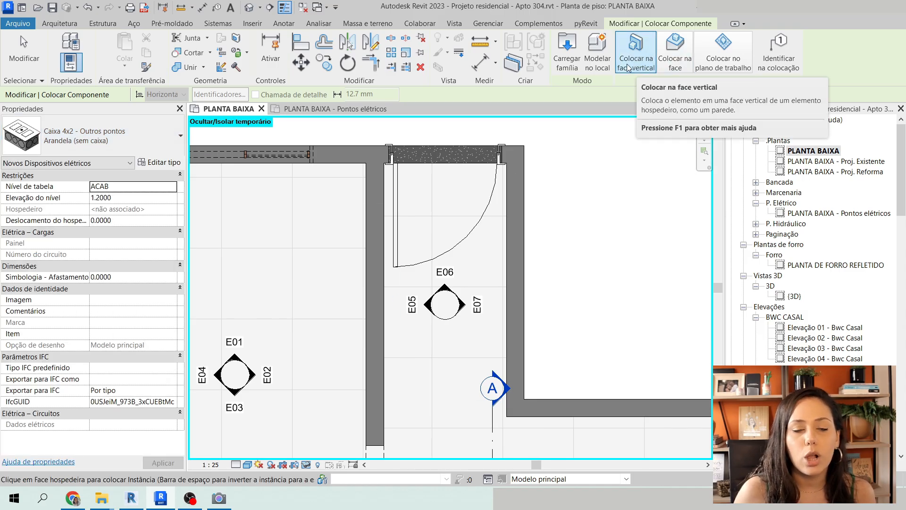
left_click(506, 254)
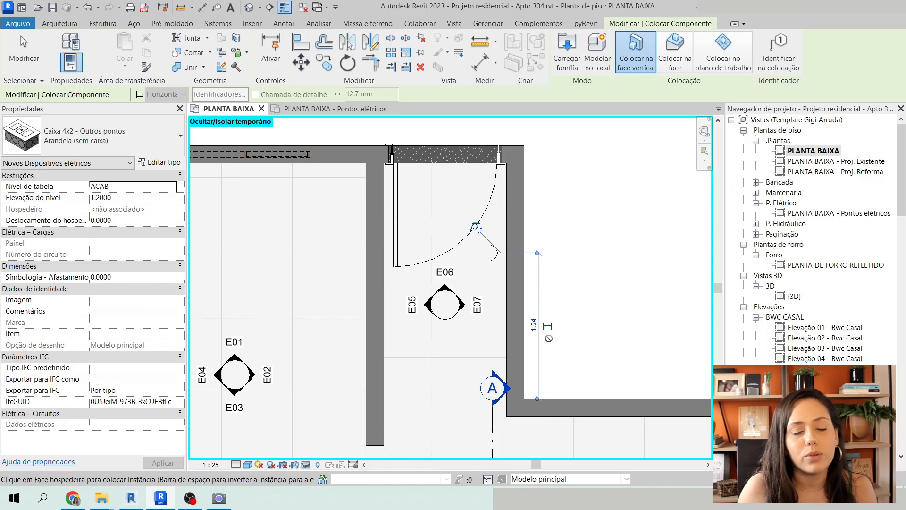
key("Escape")
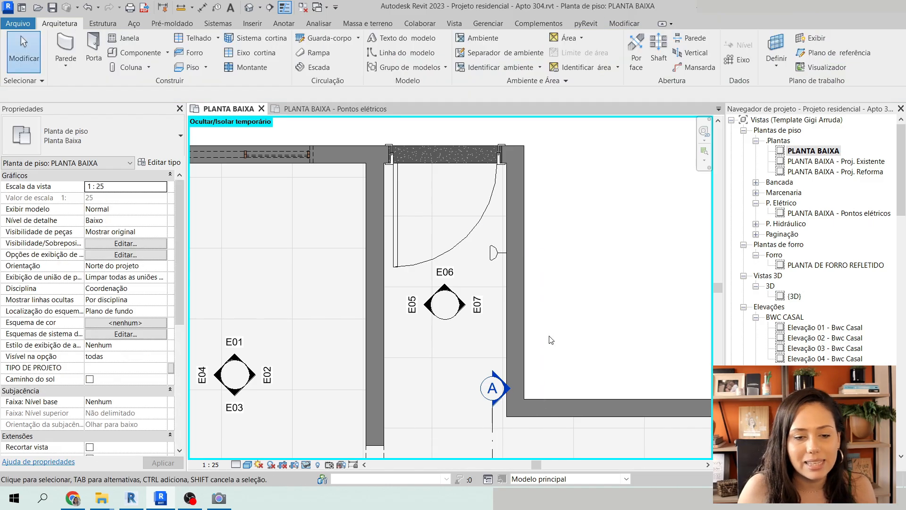
Re-reference the wall light's temporary dimension to the entry door wall
left_click(493, 254)
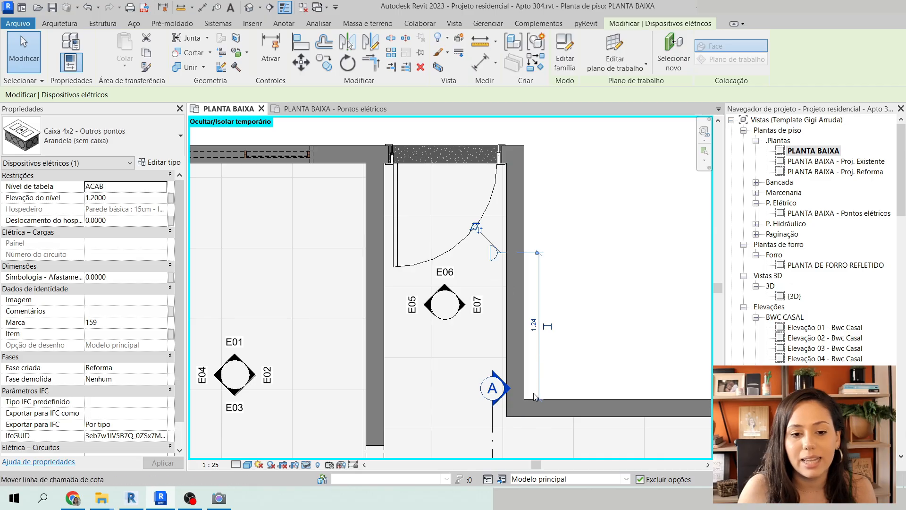
left_click_drag(538, 401, 515, 166)
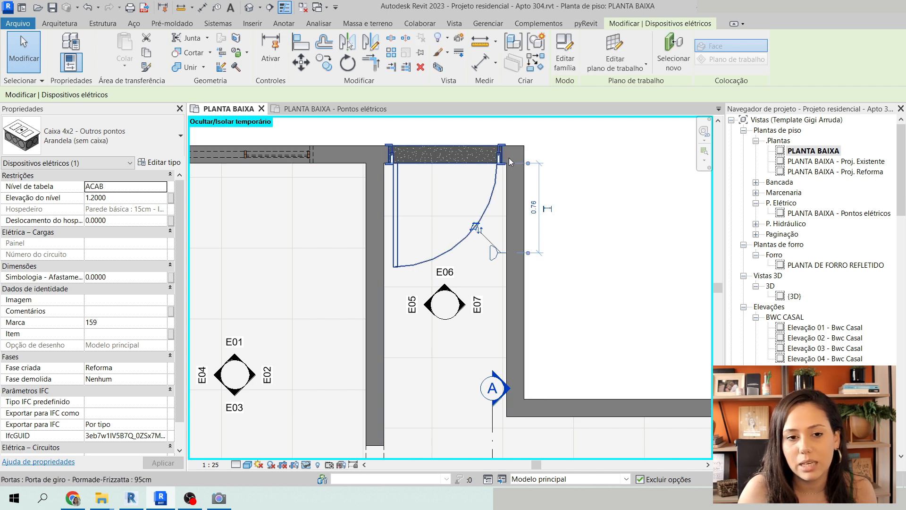
left_click(639, 291)
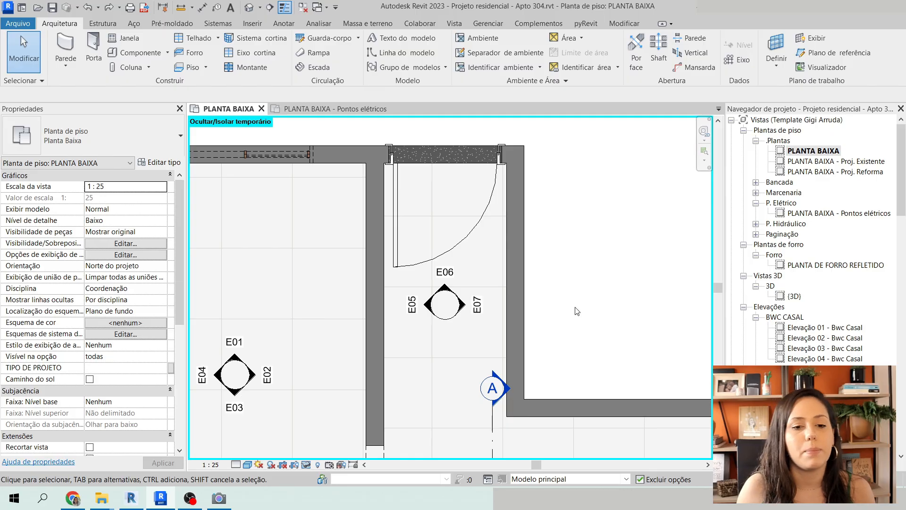
Place an Arandela (sem caixa) on the entrance hall's exterior wall near the door swing, about 1.3 m from the adjoining living room wall
scroll(460, 231, "down", 2)
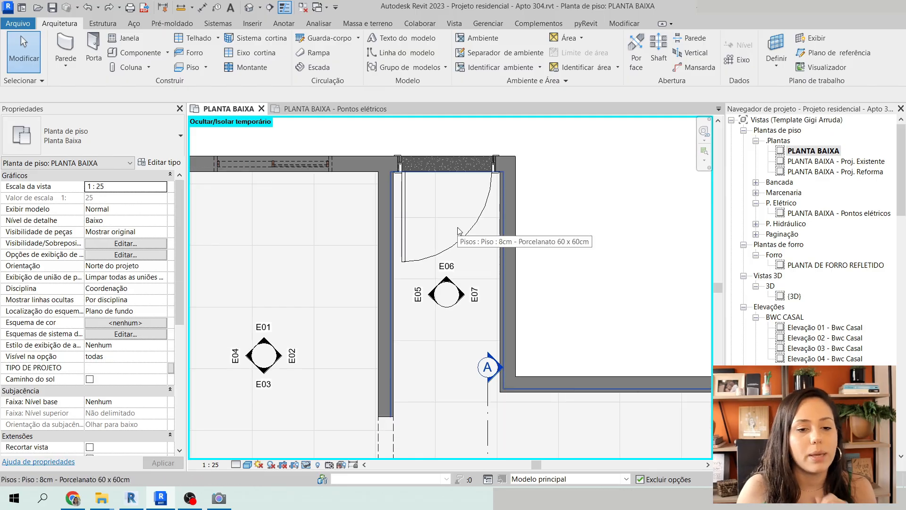
left_click(134, 52)
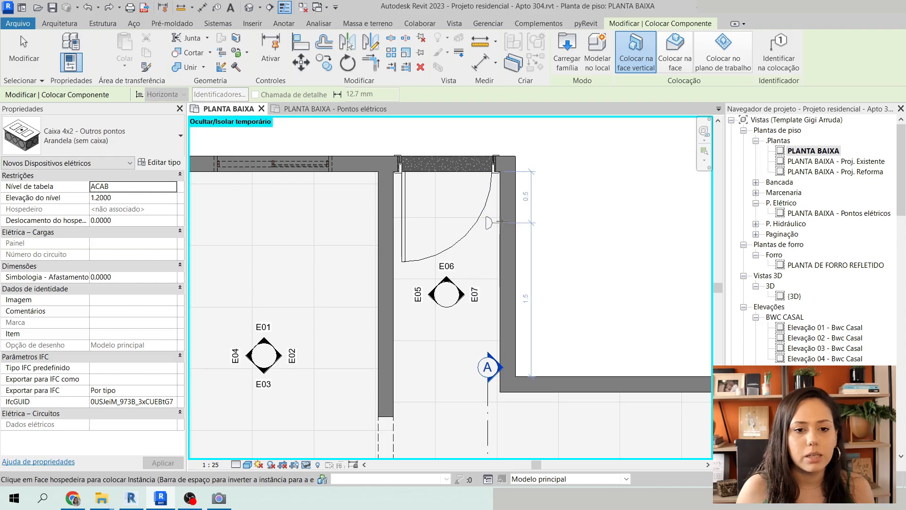
left_click(502, 246)
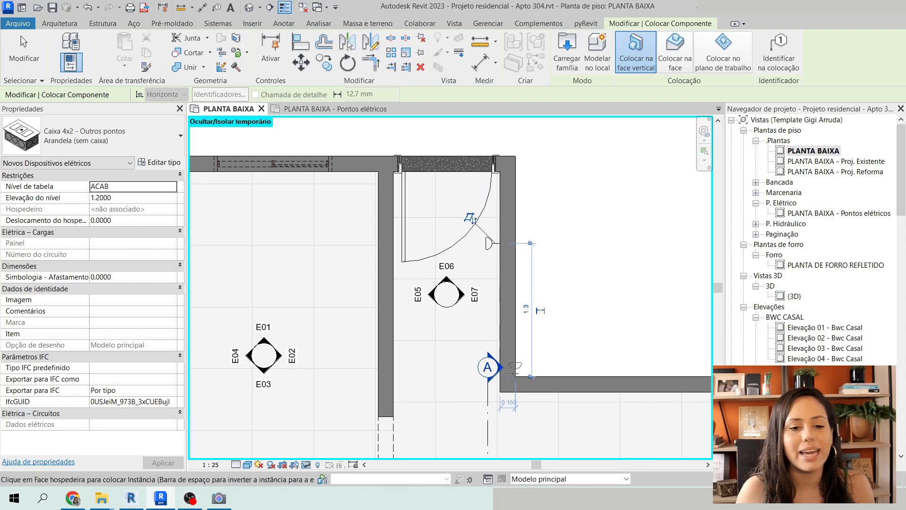
Reference the placed wall light's temporary dimension to the entry door wall and set that distance to 75 cm
key("Escape")
key("Escape")
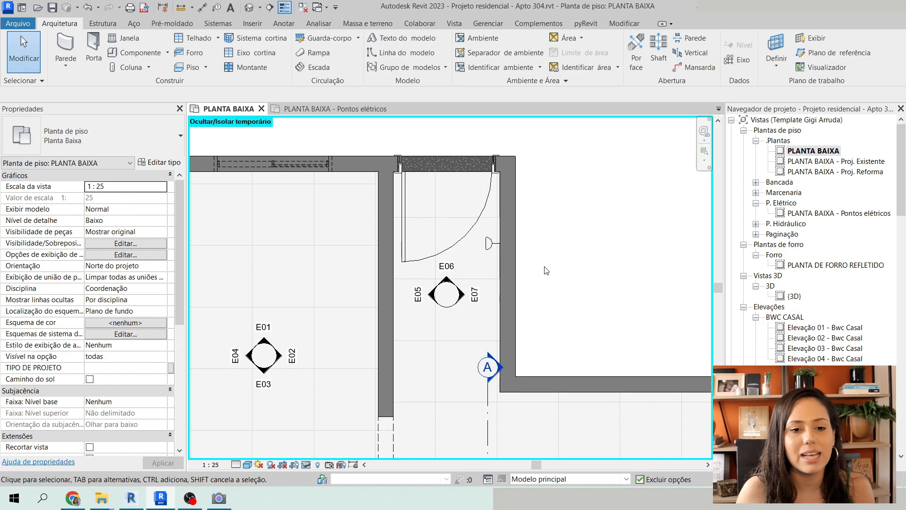
left_click(488, 244)
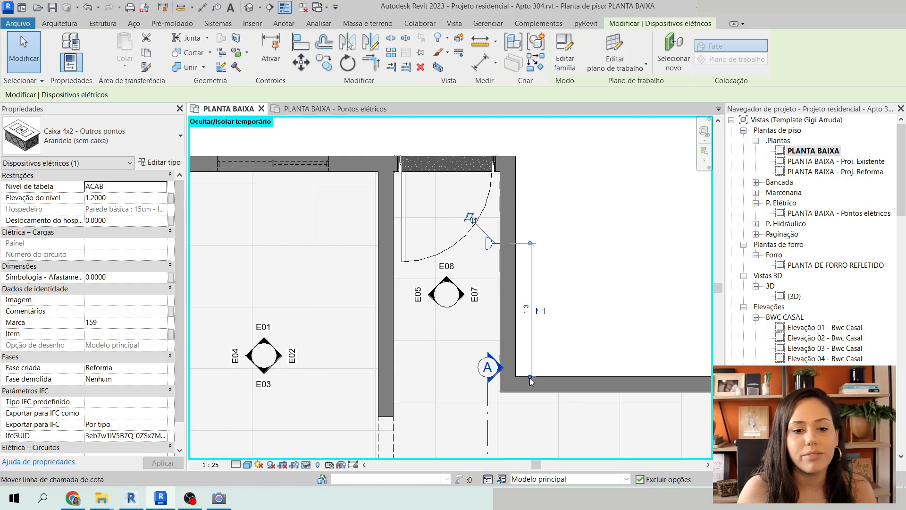
left_click_drag(530, 379, 516, 189)
scroll(497, 168, "up", 3)
scroll(498, 171, "up", 2)
scroll(516, 189, "down", 5)
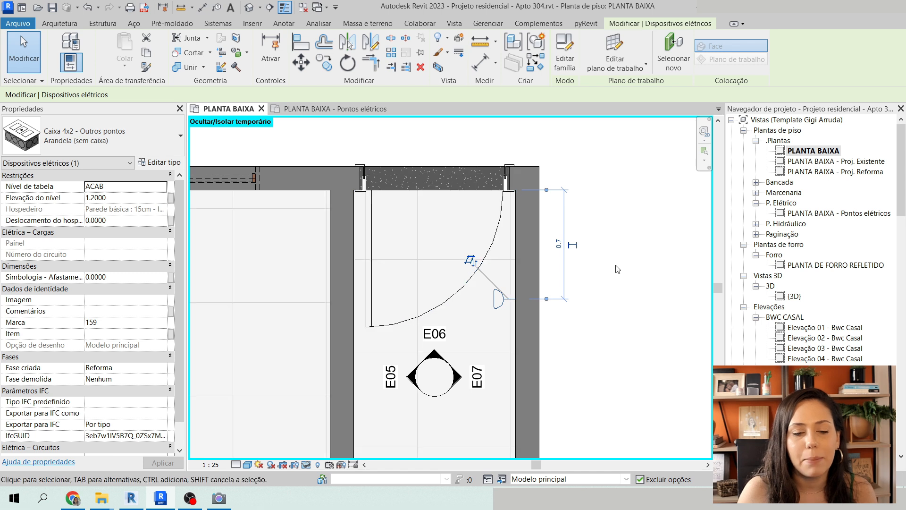
left_click(559, 240)
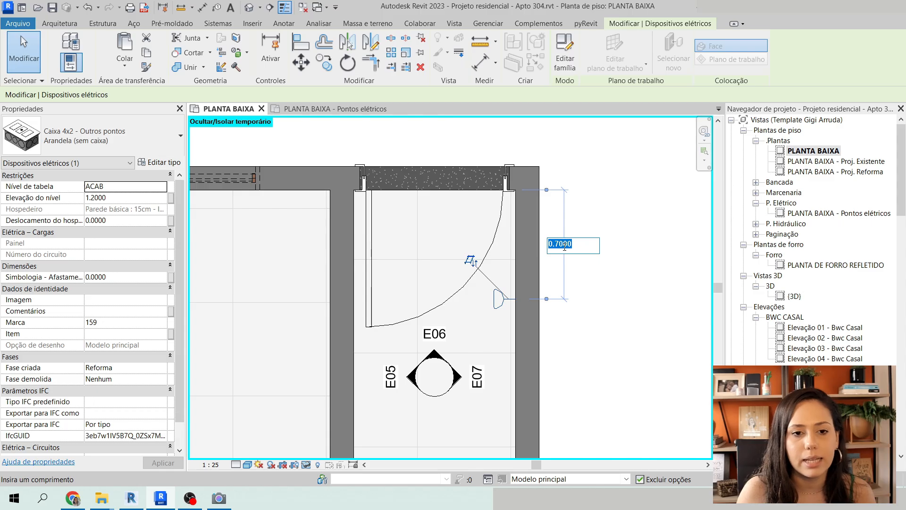
type("75cm")
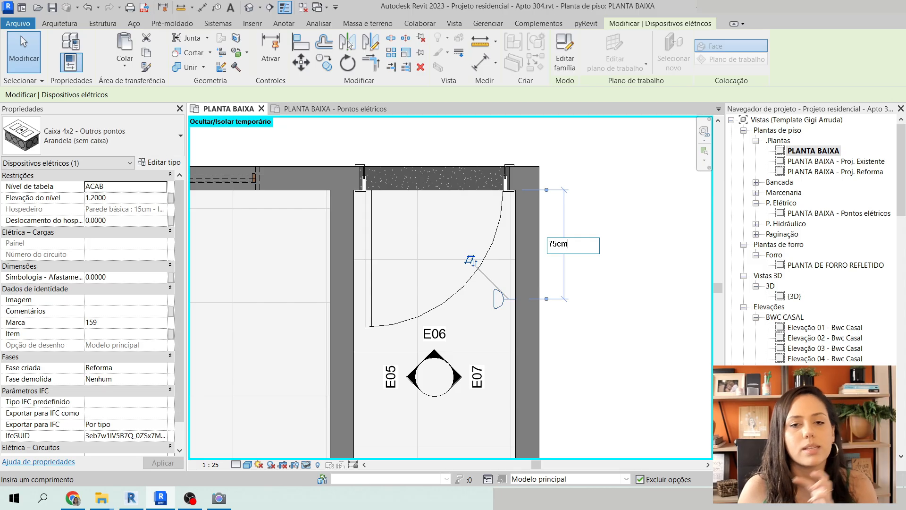
key("Return")
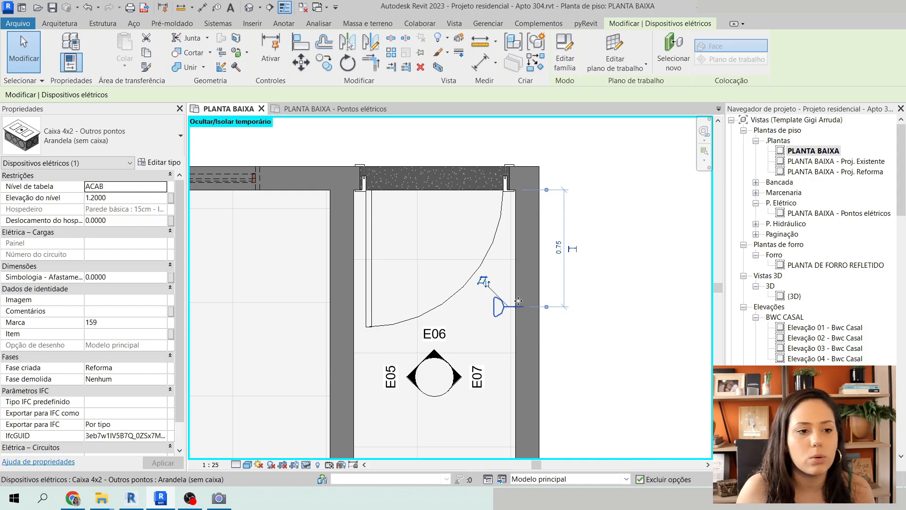
Check the wall light's elevation from level in its properties
left_click(117, 198)
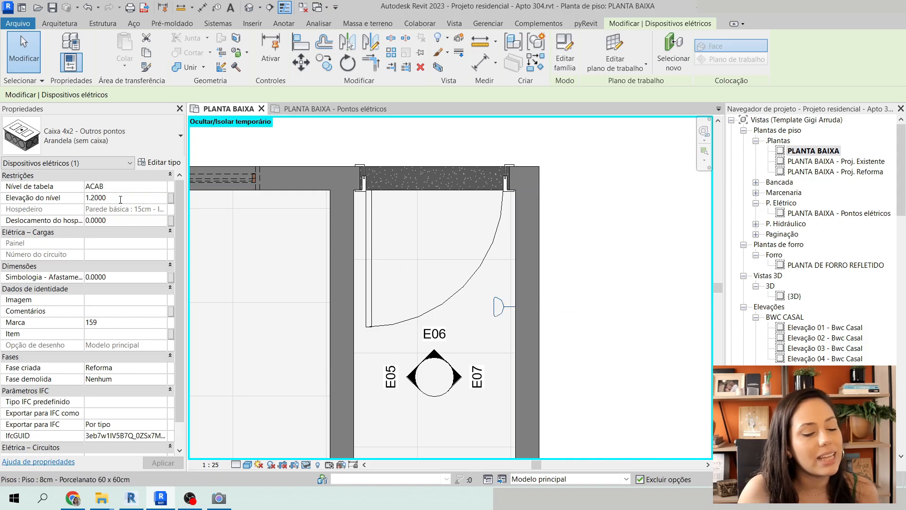
left_click(128, 200)
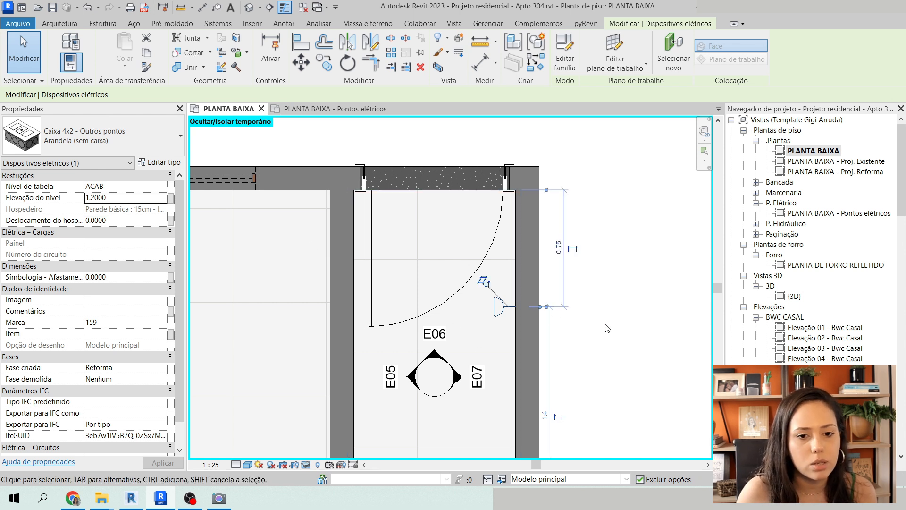
left_click(534, 336)
middle_click_drag(523, 292, 478, 225)
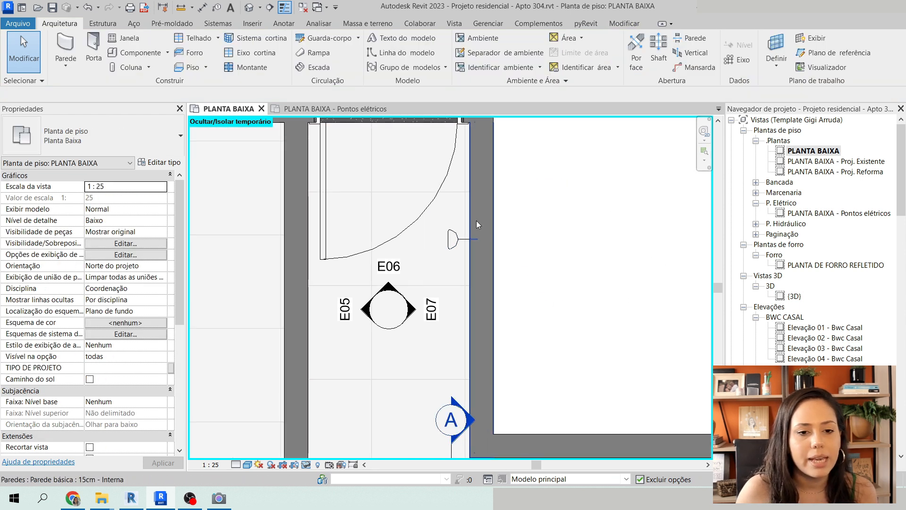
Copy the wall light 32 cm along the entrance hall's exterior wall, away from the entry door
left_click(458, 249)
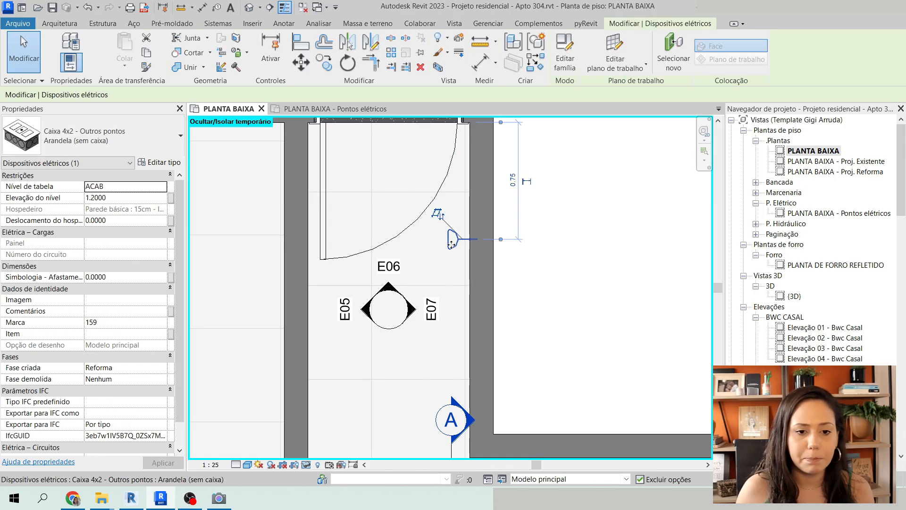
middle_click_drag(558, 272, 664, 266)
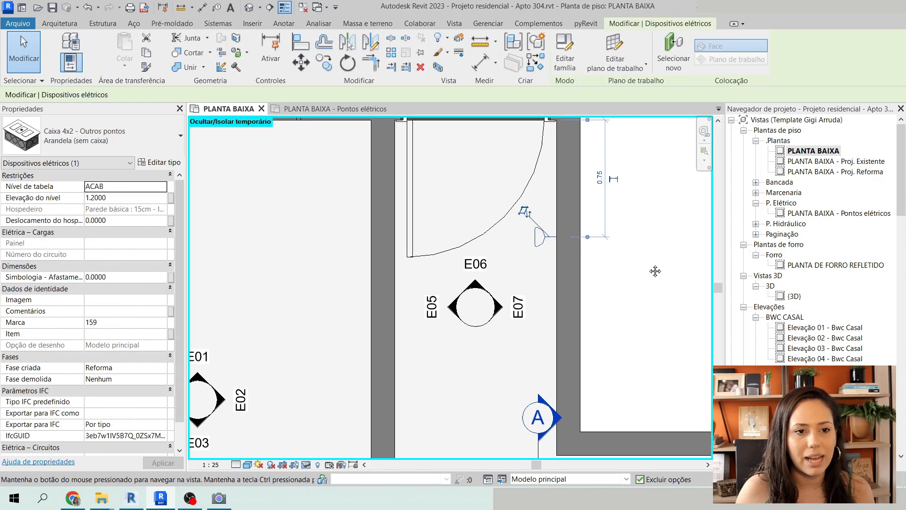
left_click(324, 63)
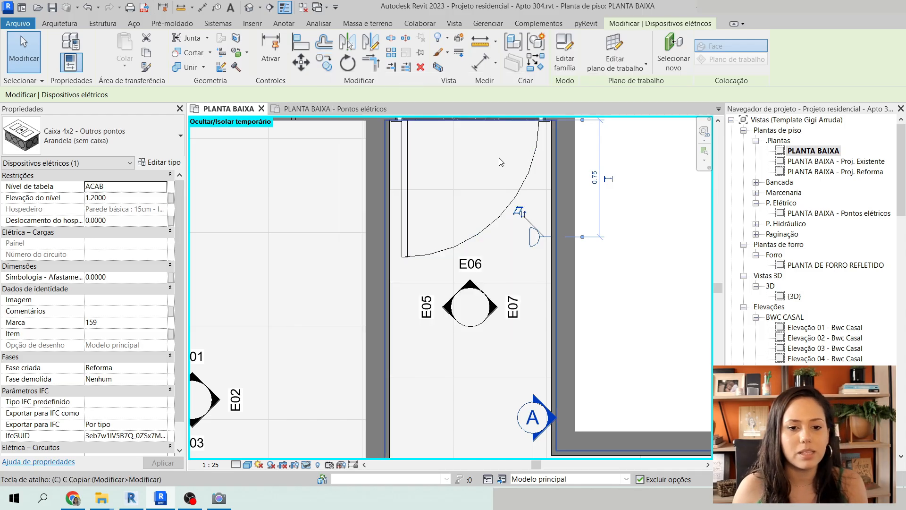
left_click(552, 237)
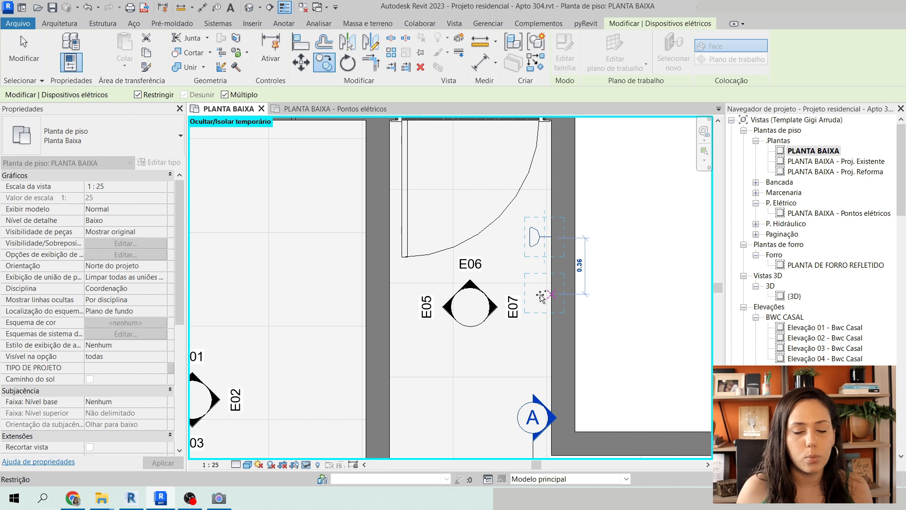
type("32cm")
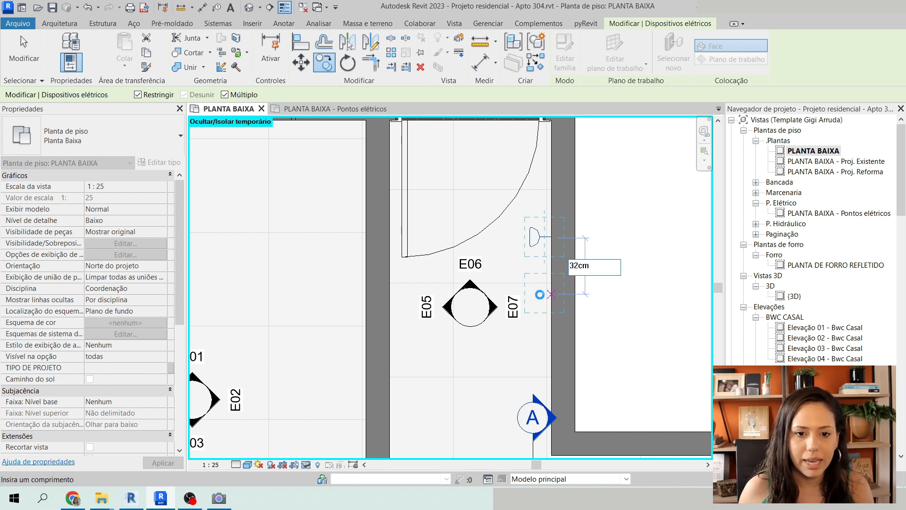
key("Return")
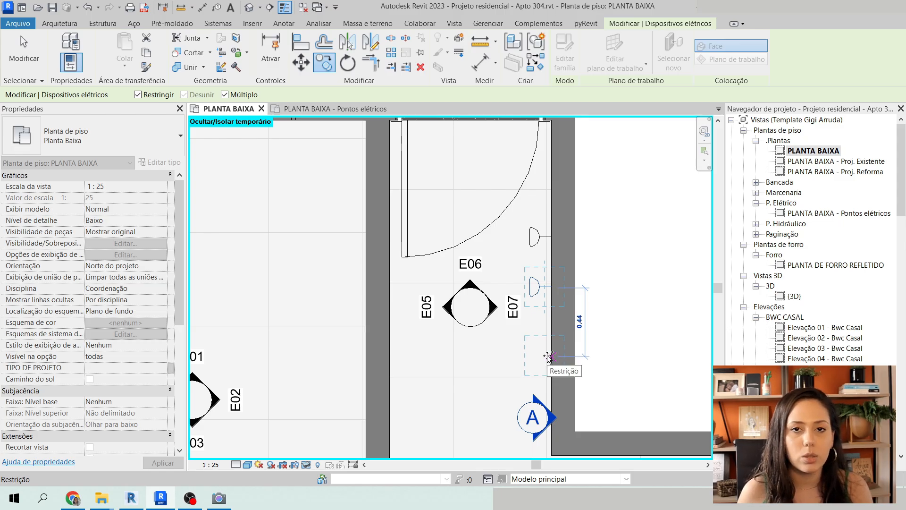
key("ctrl")
left_click(228, 96)
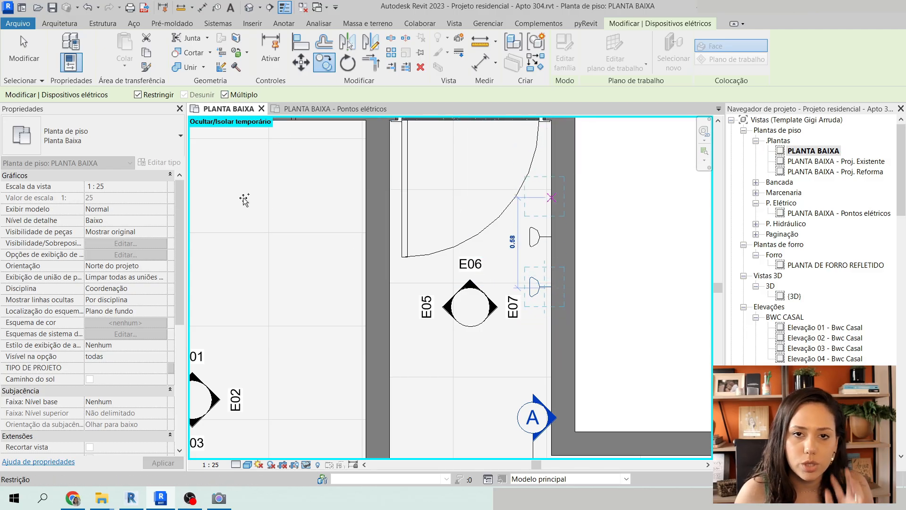
key("Escape")
key("Escape")
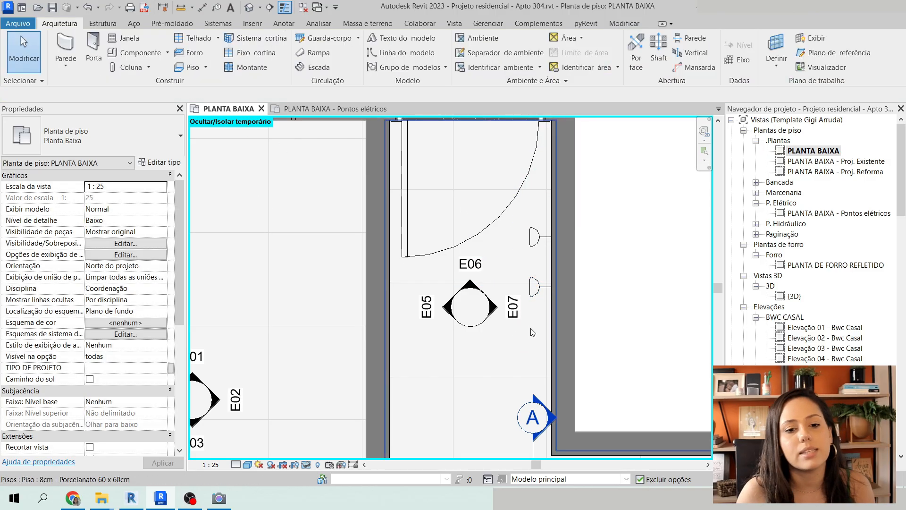
Copy the second wall light another 32 cm along the same wall to add a third one
left_click(535, 289)
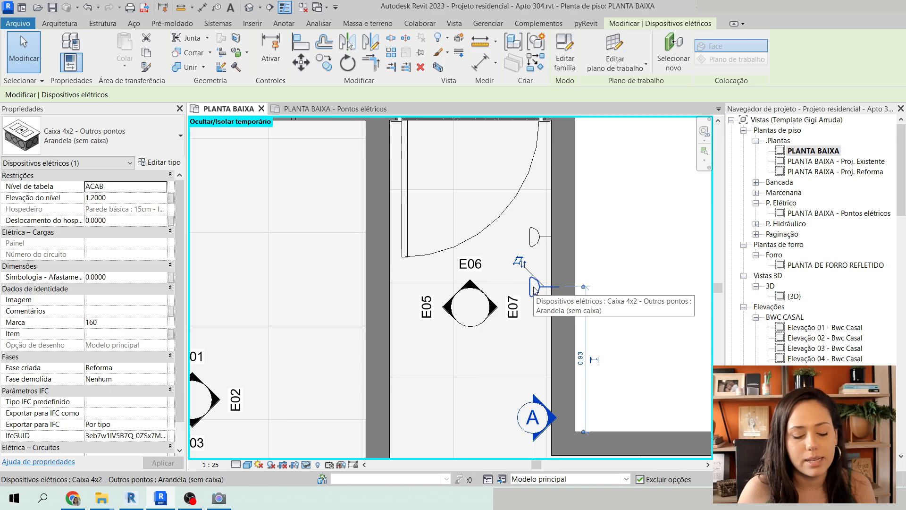
key("c")
key("o")
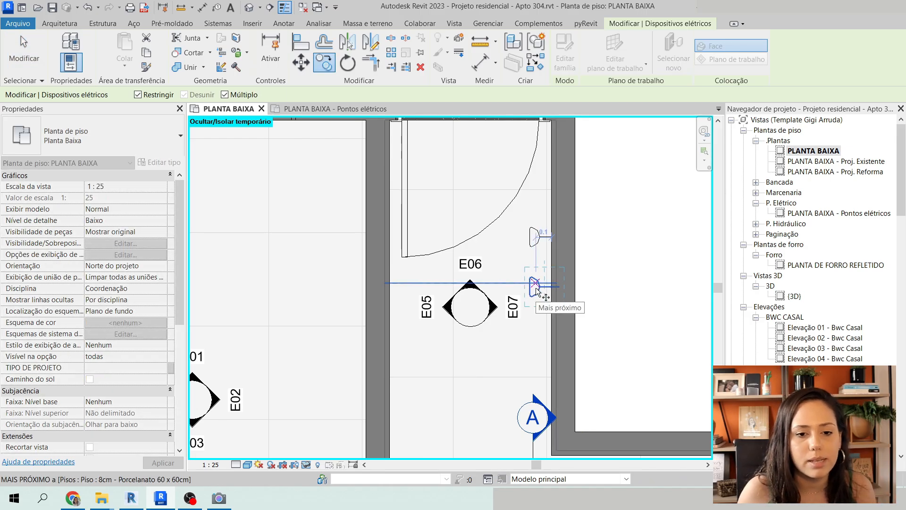
left_click(536, 291)
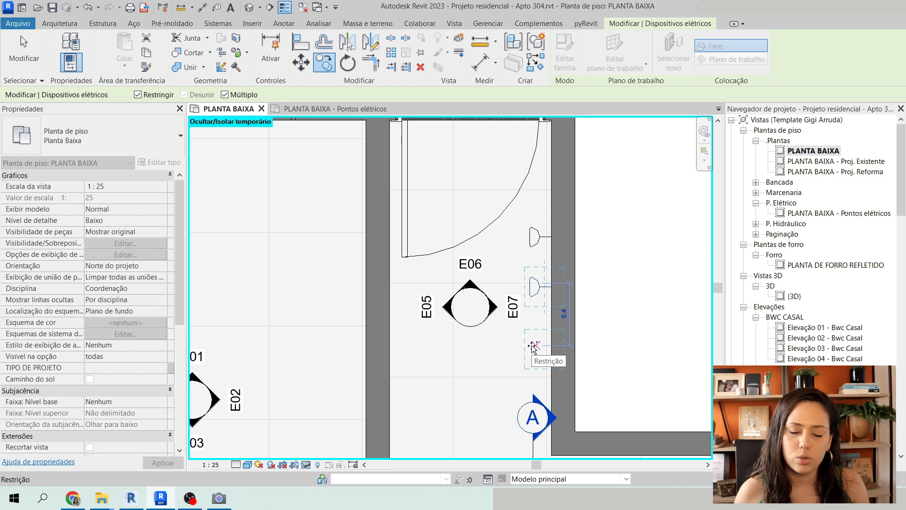
type("0.30")
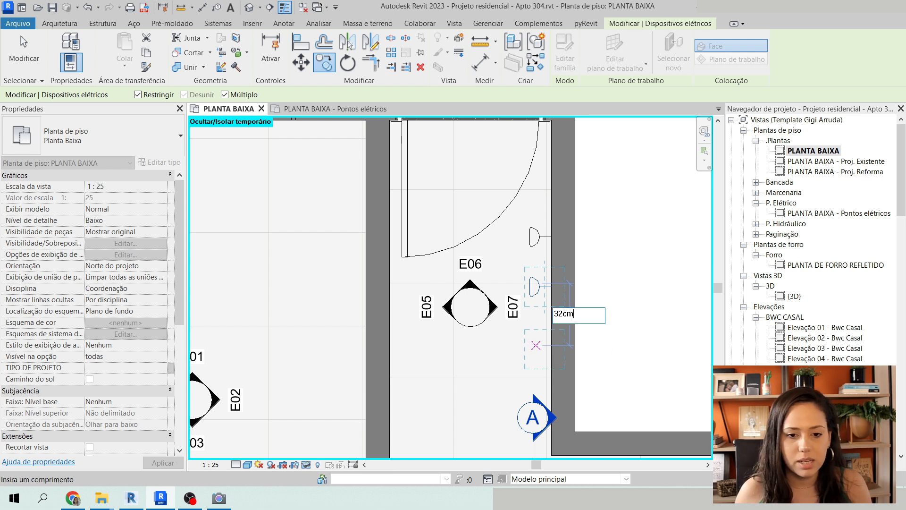
key("Return")
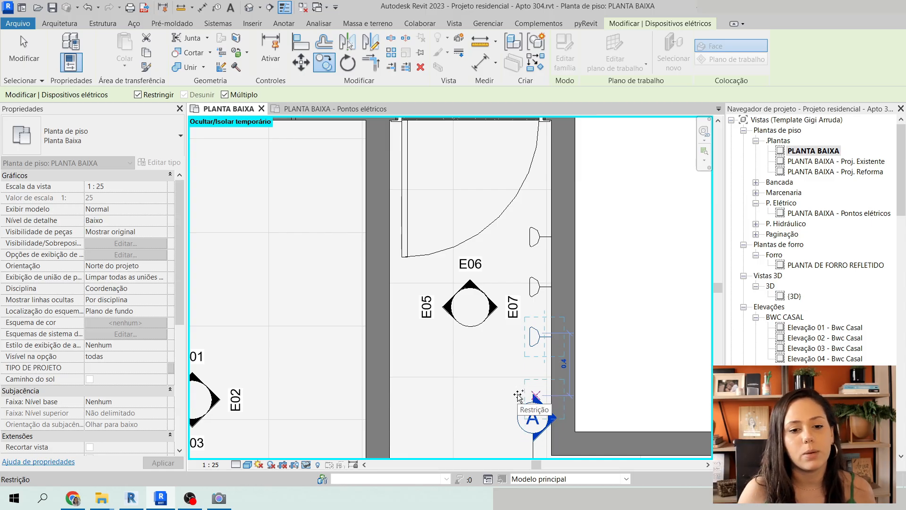
key("Escape")
key("Escape")
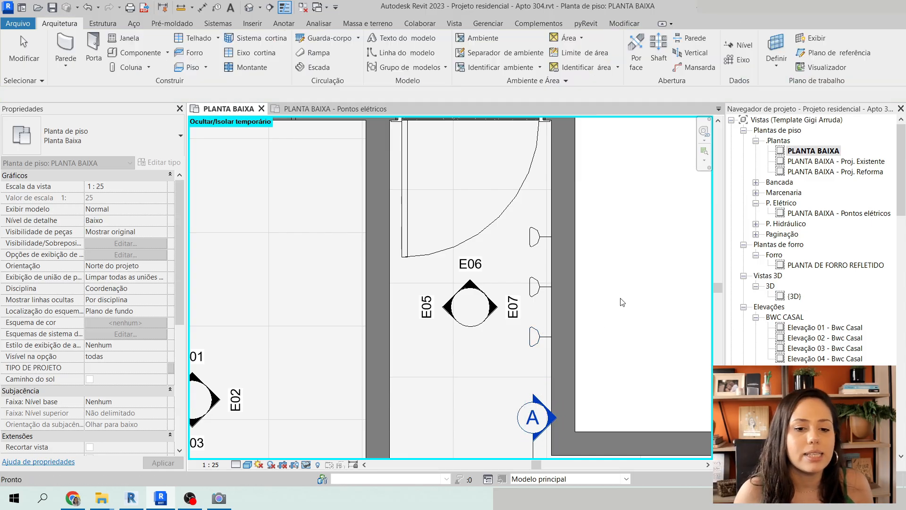
Check the third wall light's properties and review the row of lights within the floor plan
scroll(557, 266, "down", 2)
scroll(558, 266, "down", 1)
middle_click_drag(640, 266, 570, 214)
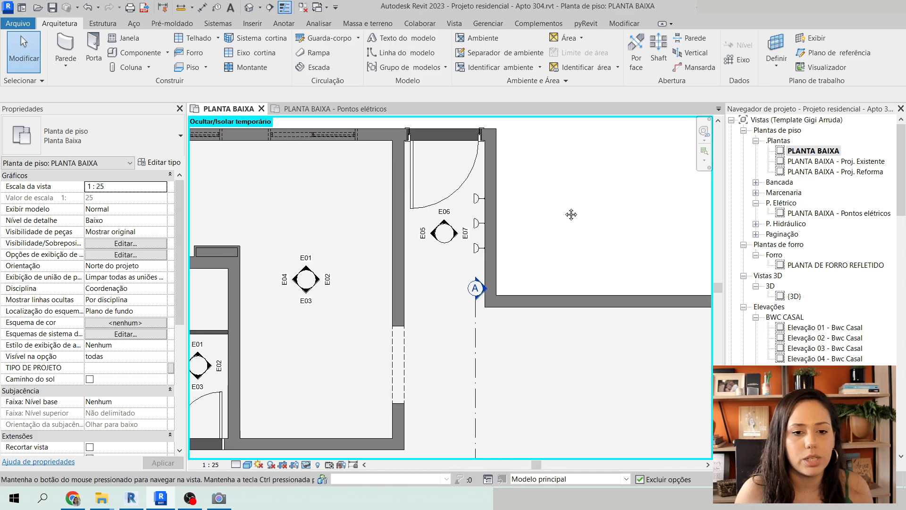
left_click(478, 249)
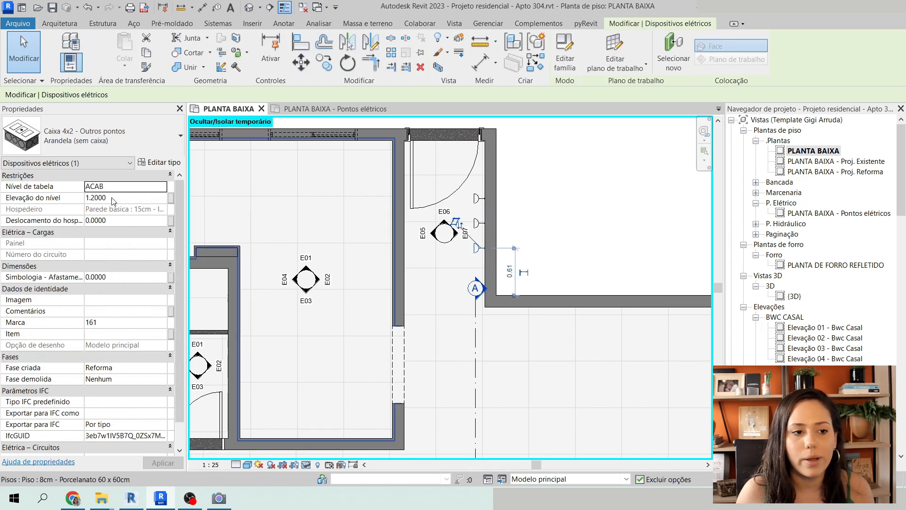
left_click(593, 246)
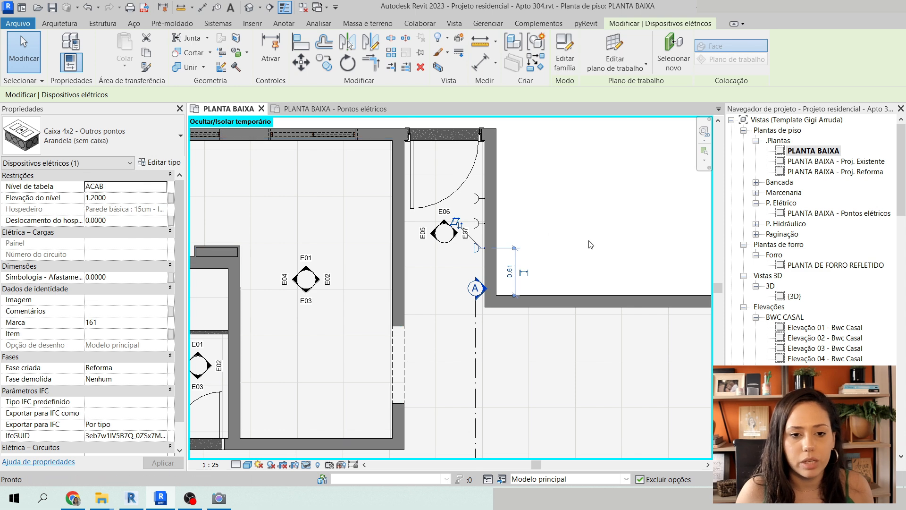
scroll(593, 246, "down", 3)
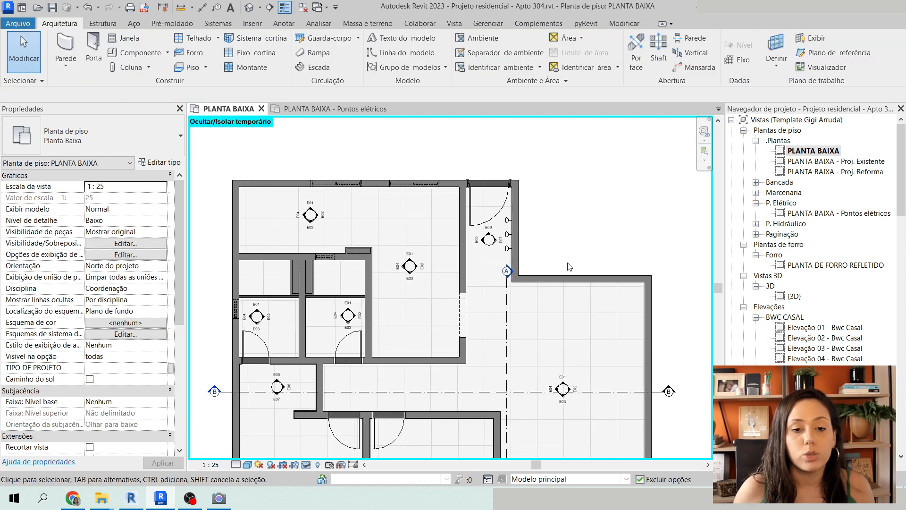
scroll(509, 229, "up", 3)
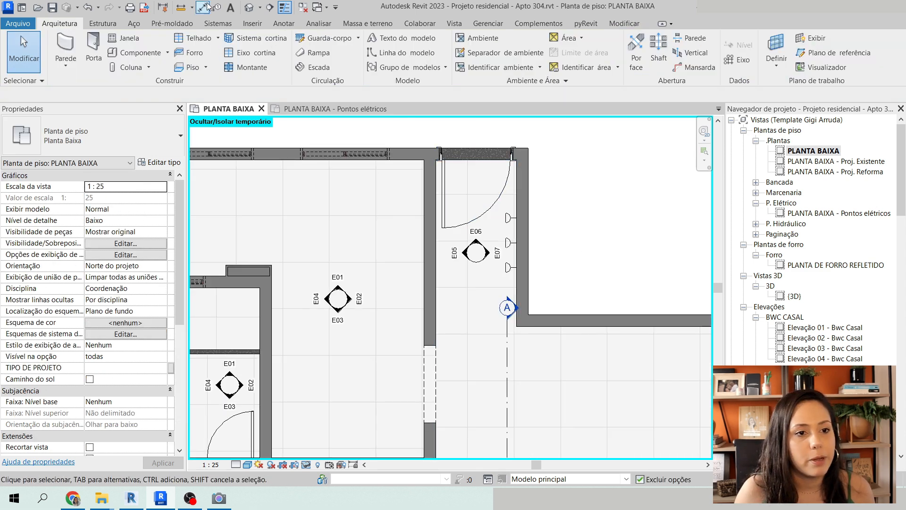
Open the default 3D view and temporarily hide the Gesso 3cm ceiling above the entrance hall
left_click(249, 7)
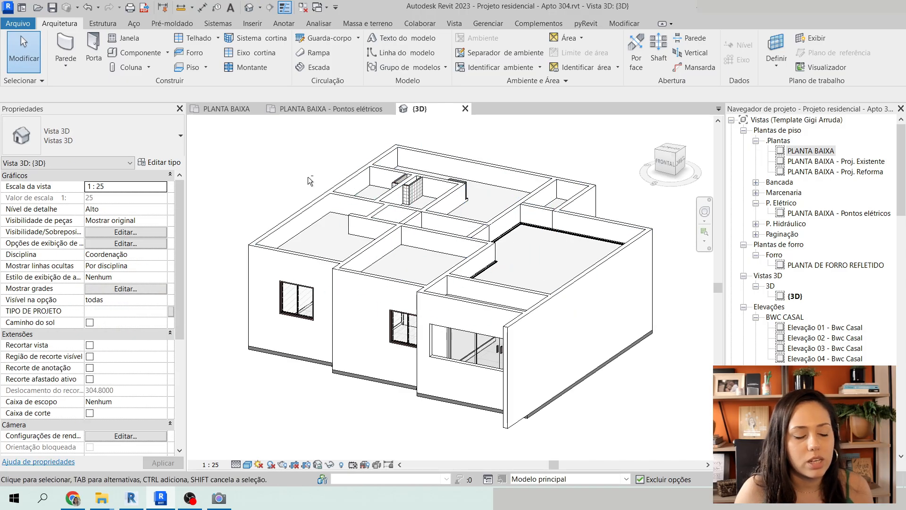
middle_click_drag(309, 182, 456, 270, "shift")
scroll(373, 207, "up", 5)
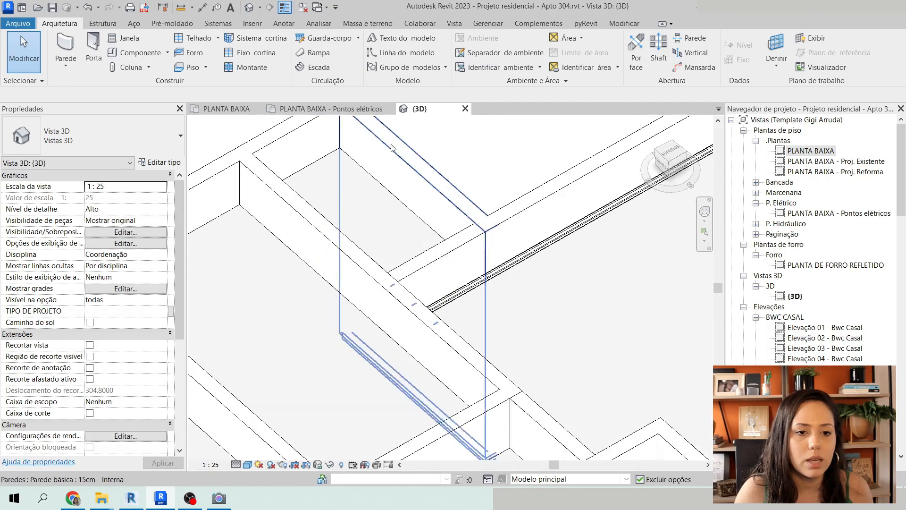
left_click(373, 208)
scroll(372, 209, "down", 3)
middle_click_drag(582, 271, 635, 286, "shift")
key("h")
key("h")
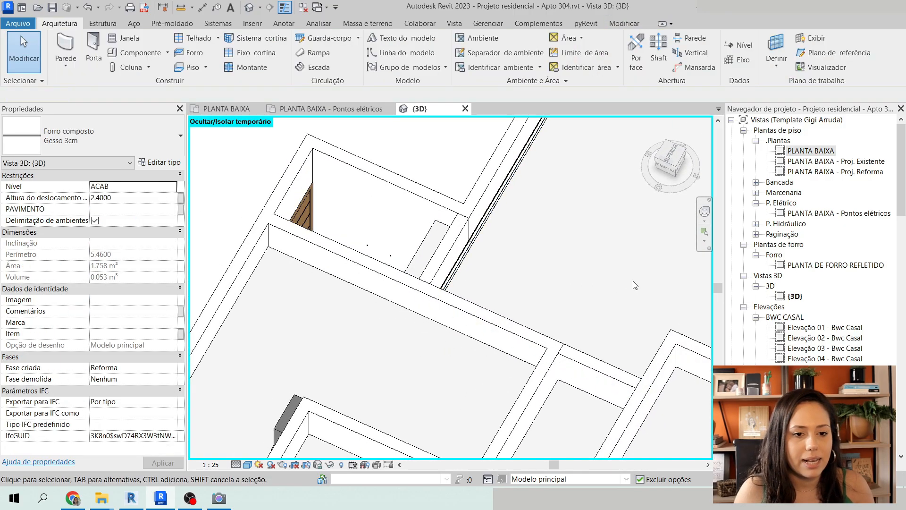
Examine the wall light points on the entrance hall wall up close and from several angles in 3D
scroll(415, 218, "up", 6)
scroll(362, 232, "up", 2)
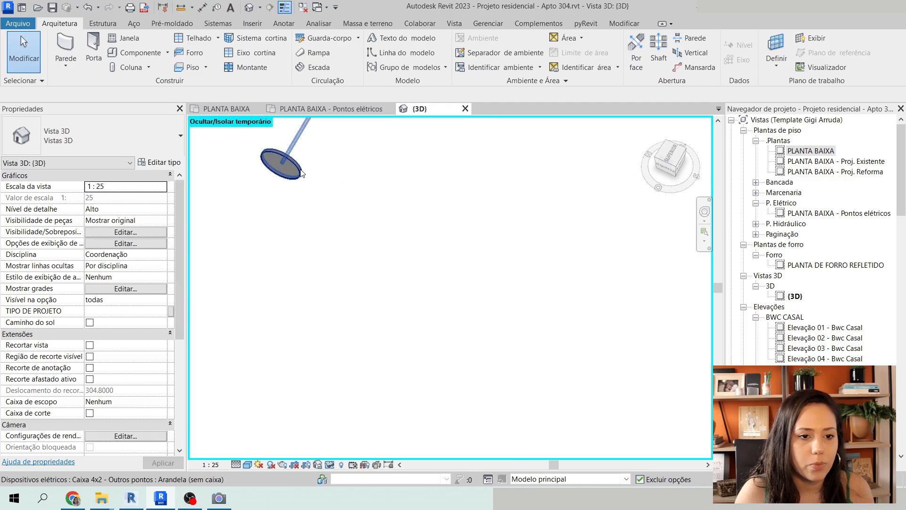
scroll(310, 200, "down", 6)
middle_click_drag(351, 228, 538, 314, "shift")
scroll(316, 182, "up", 2)
scroll(366, 179, "up", 4)
scroll(420, 215, "up", 4)
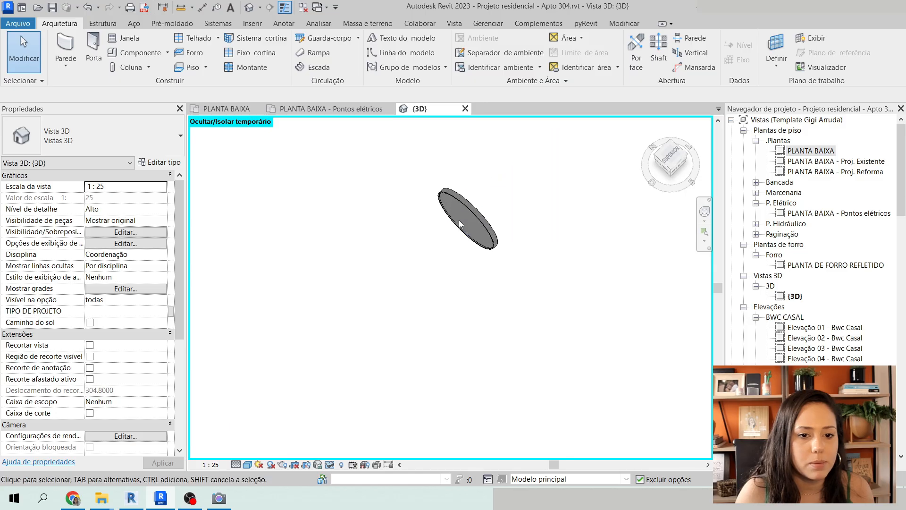
left_click(480, 228)
scroll(433, 192, "down", 3)
scroll(434, 192, "down", 7)
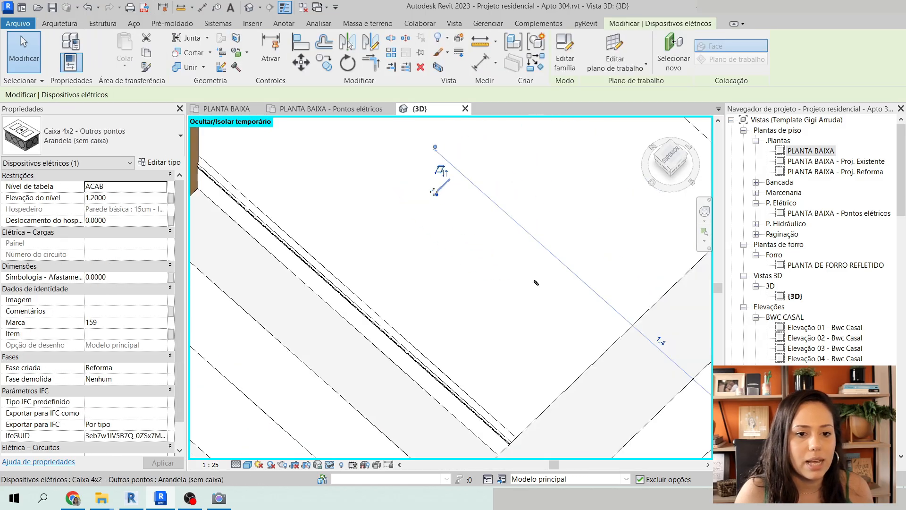
middle_click_drag(520, 314, 588, 293, "shift")
key("Escape")
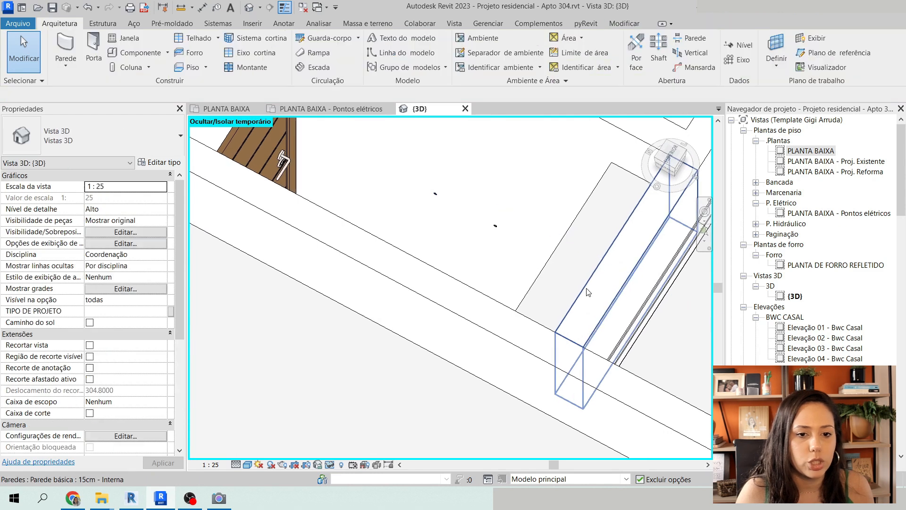
Compare how the wall lights appear in the Pontos elétricos, PLANTA BAIXA and Proj. Existente floor plans
left_click(332, 112)
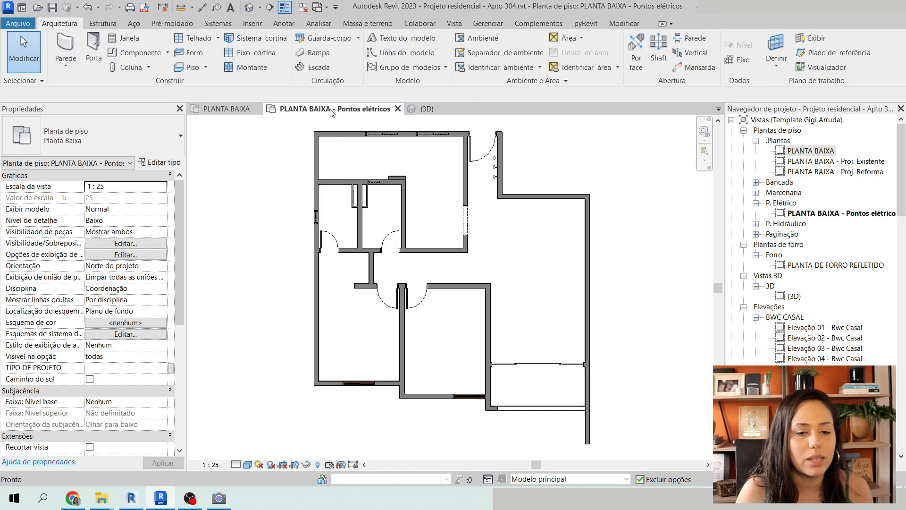
left_click(228, 112)
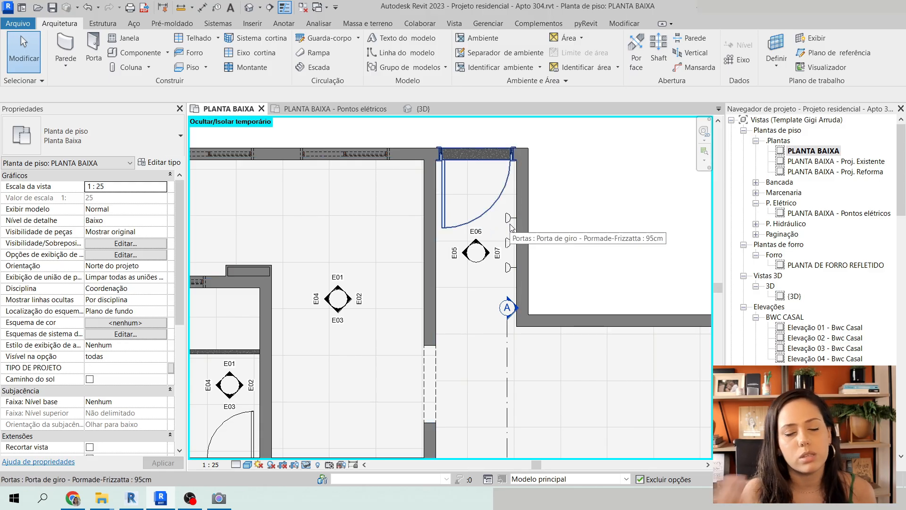
double_click(838, 161)
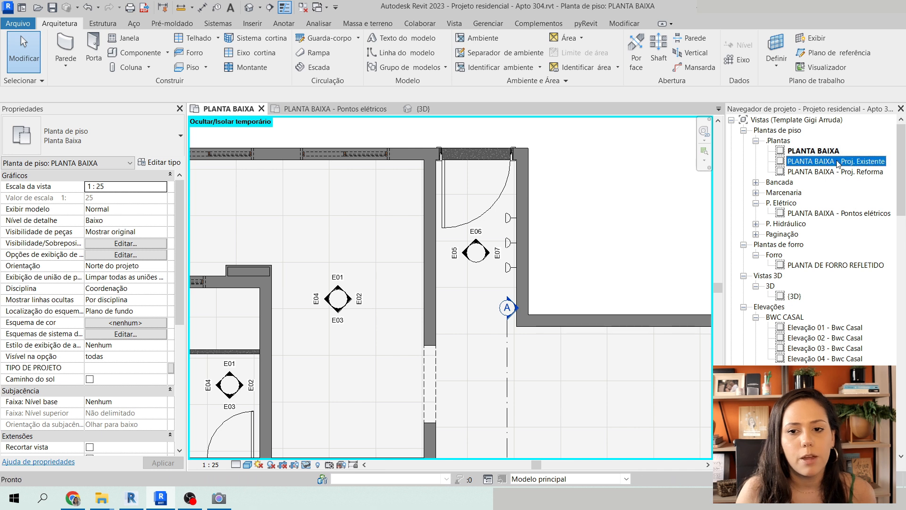
scroll(516, 225, "down", 2)
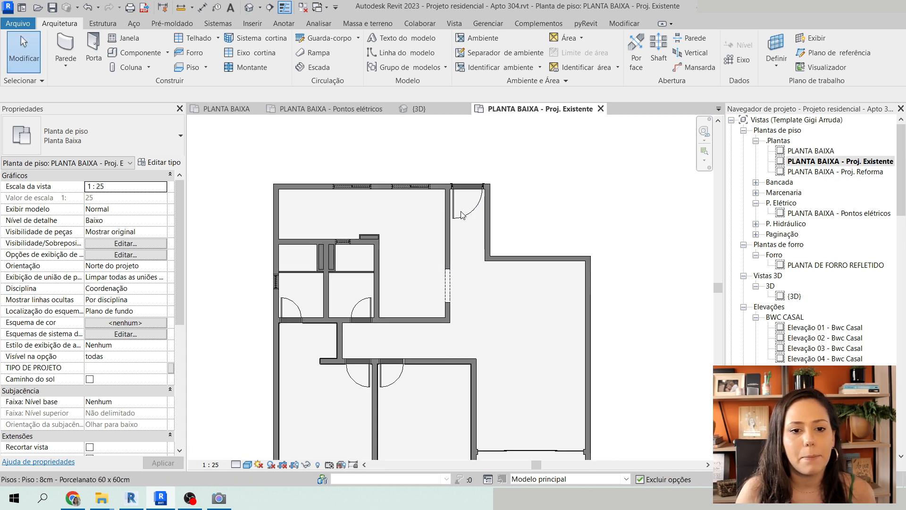
scroll(458, 219, "up", 2)
middle_click_drag(457, 218, 494, 162)
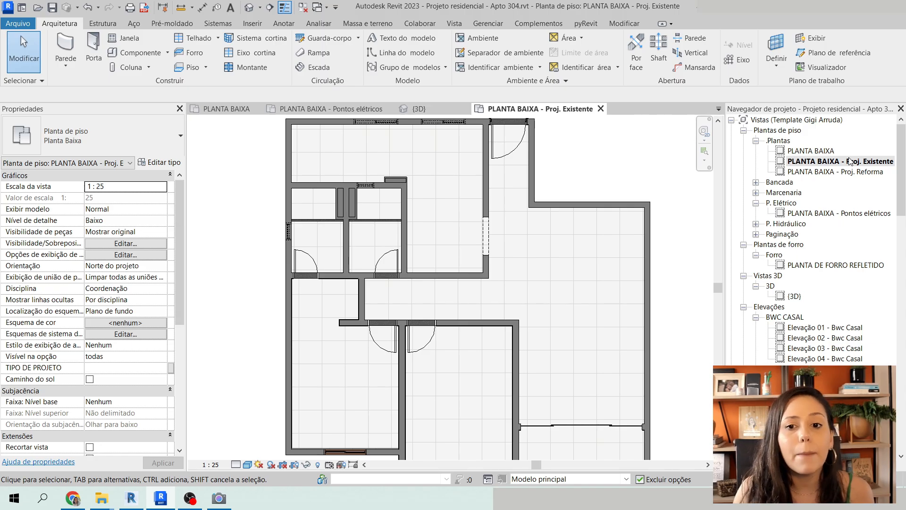
double_click(803, 151)
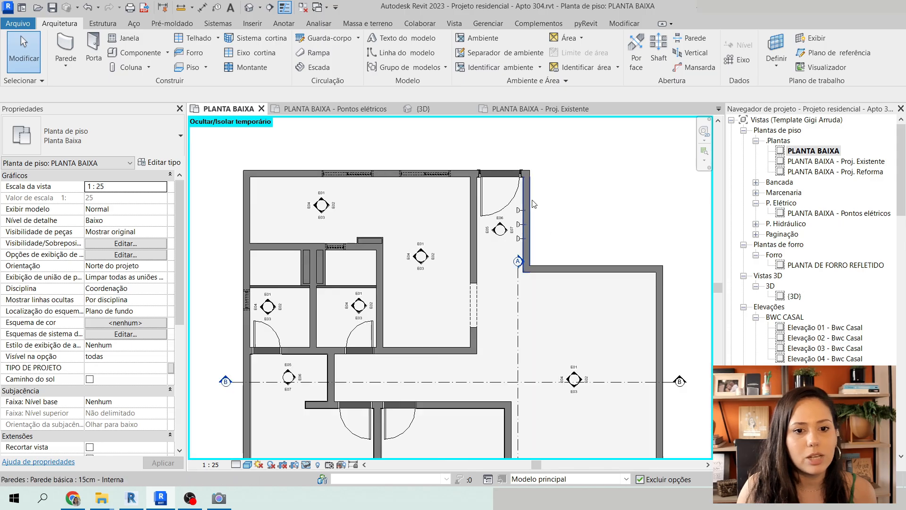
Inspect the properties of the upper two wall lights on the entrance hall wall in PLANTA BAIXA
scroll(534, 204, "down", 2)
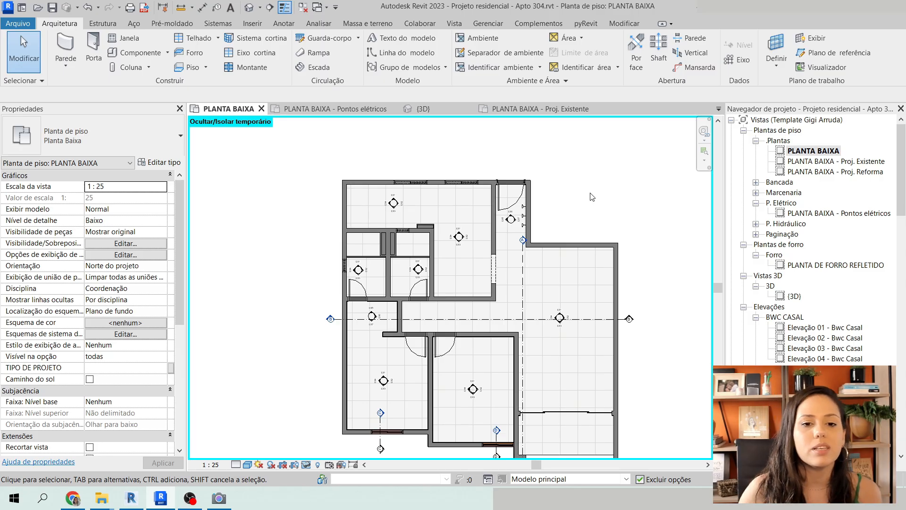
scroll(523, 206, "up", 5)
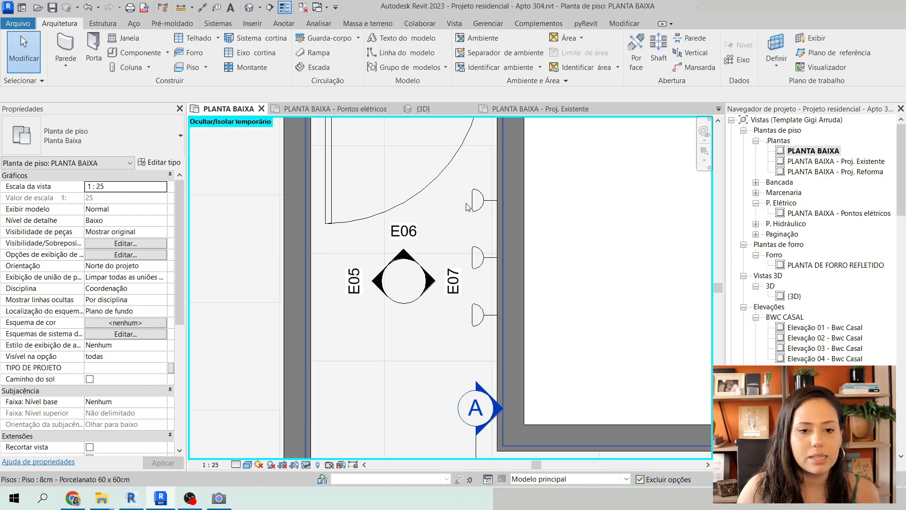
left_click(476, 199)
left_click(477, 261)
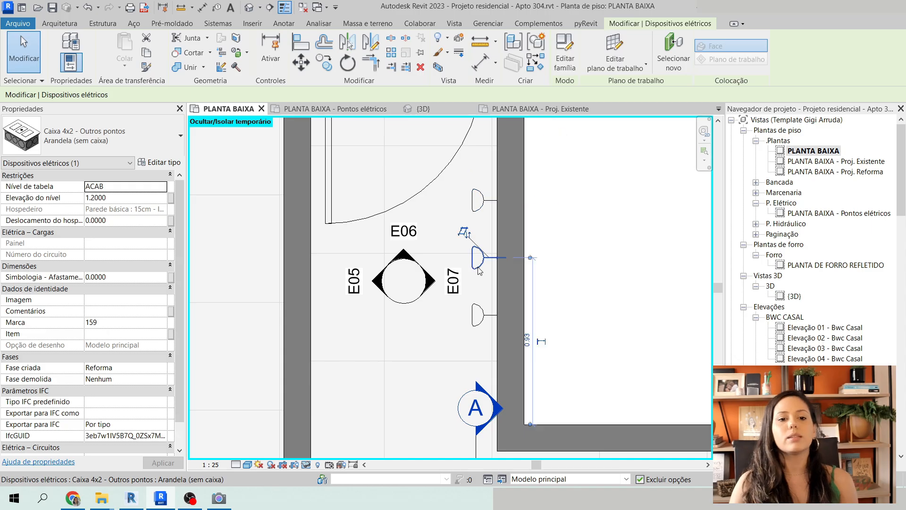
left_click(718, 228)
scroll(648, 206, "down", 4)
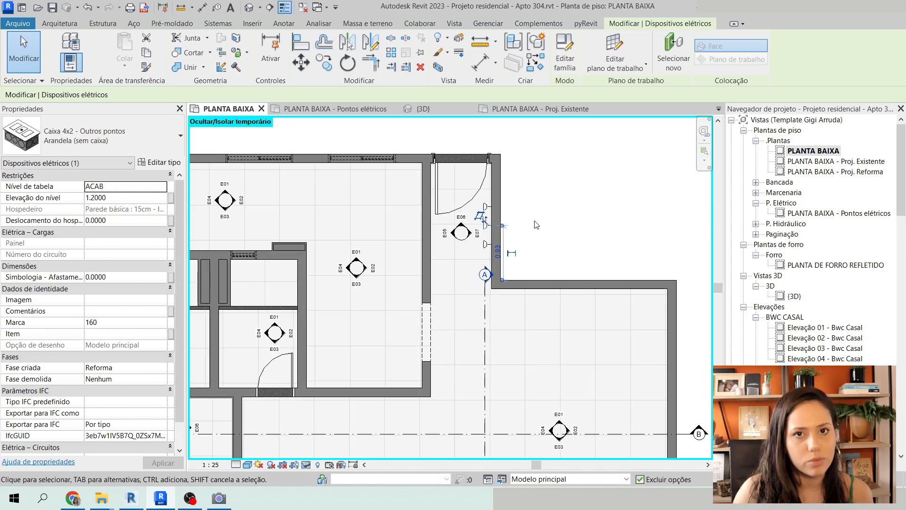
left_click(642, 218)
Extend the section A line past the entrance door wall so its head sits outside the apartment
scroll(614, 220, "up", 3)
scroll(536, 251, "down", 4)
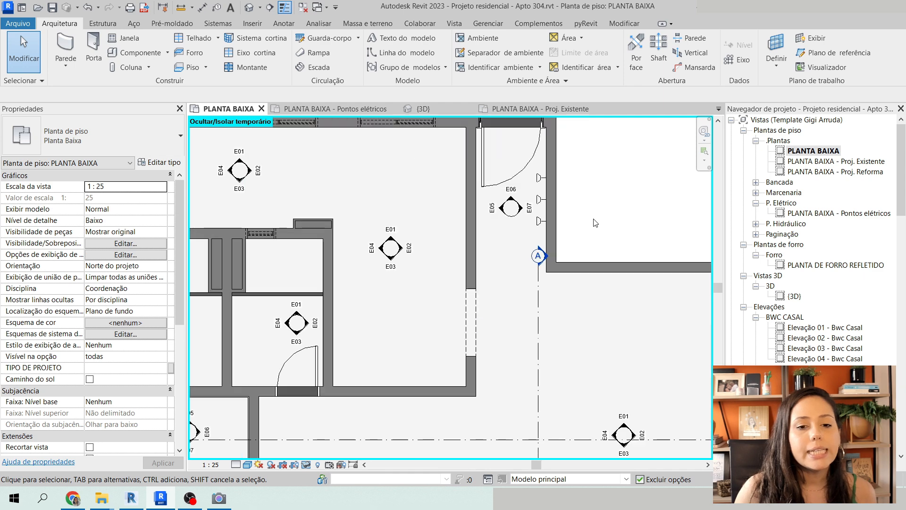
middle_click_drag(624, 280, 534, 264)
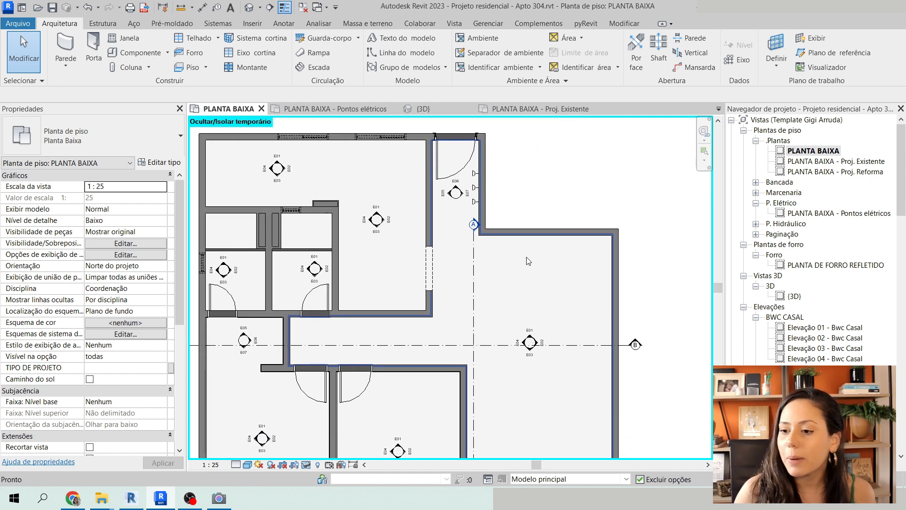
scroll(484, 224, "up", 8)
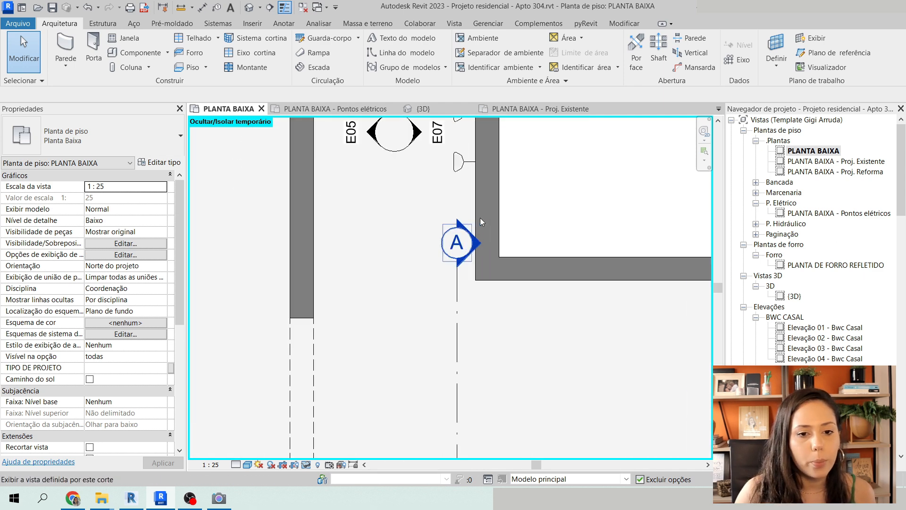
scroll(499, 258, "down", 6)
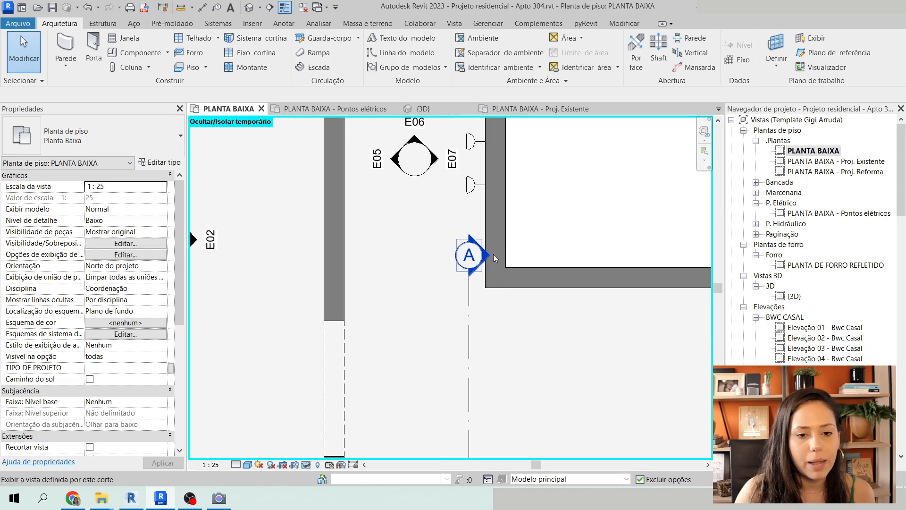
left_click(462, 289)
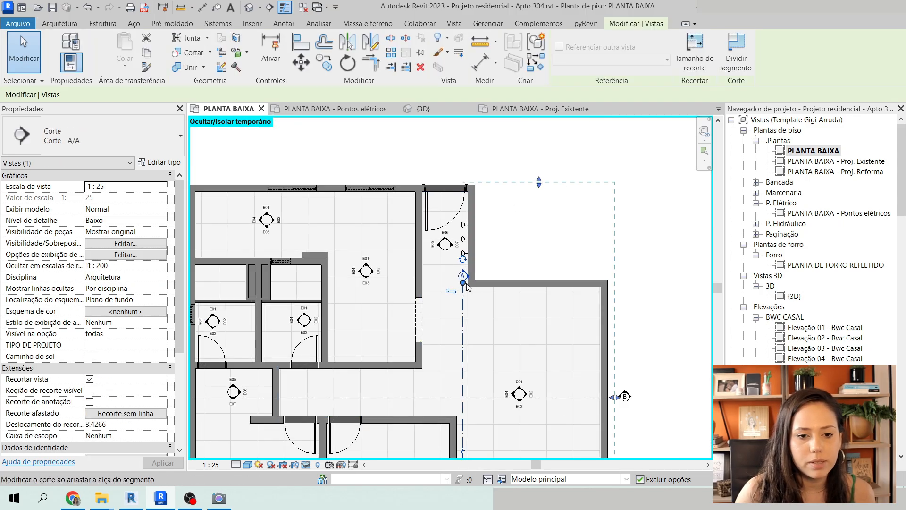
left_click_drag(463, 283, 473, 177)
left_click(667, 247)
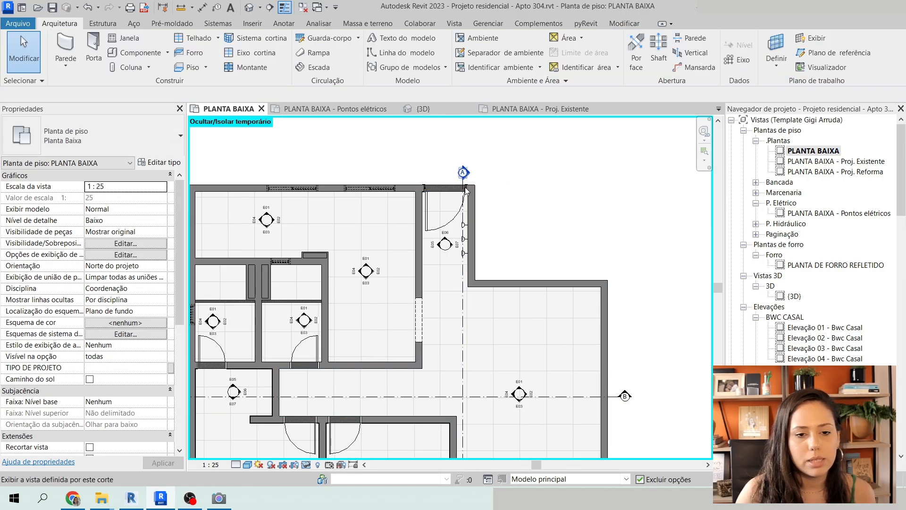
scroll(465, 273, "up", 8)
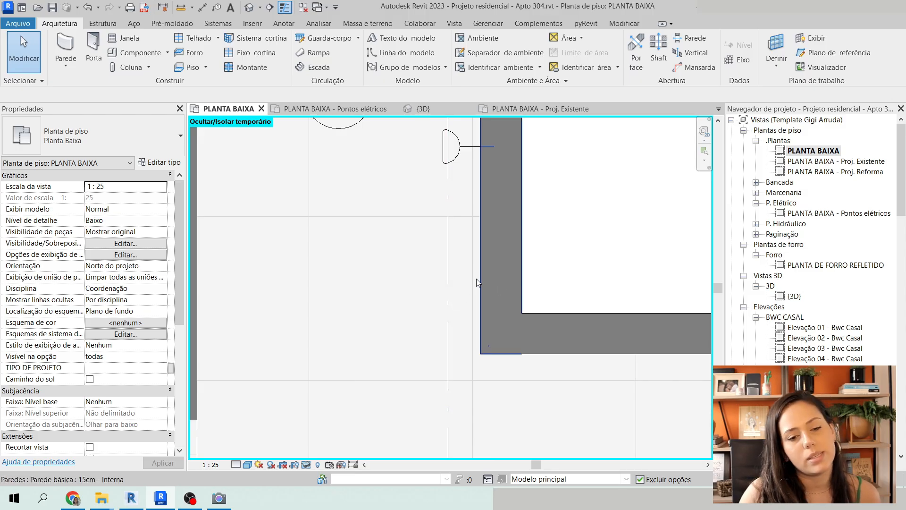
scroll(477, 281, "down", 8)
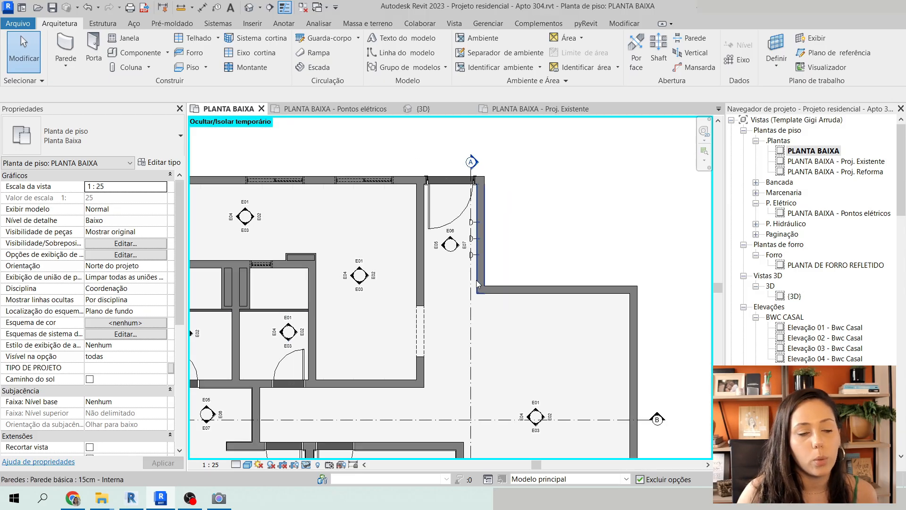
Review the selection options and toggle the selection of underlay elements
left_click(30, 83)
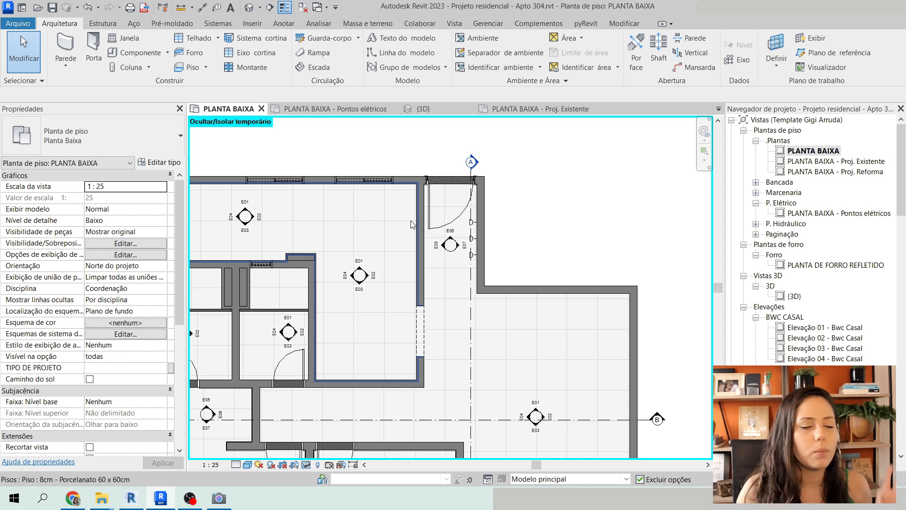
left_click(42, 80)
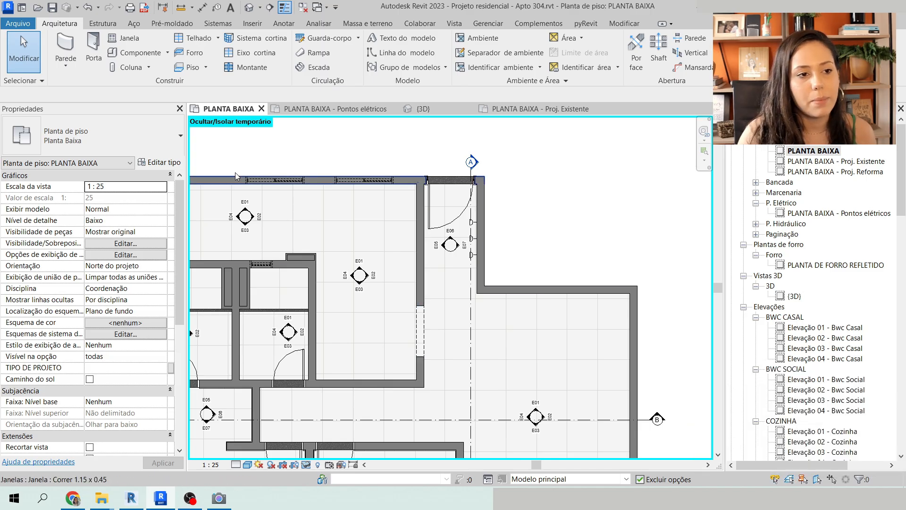
left_click(22, 81)
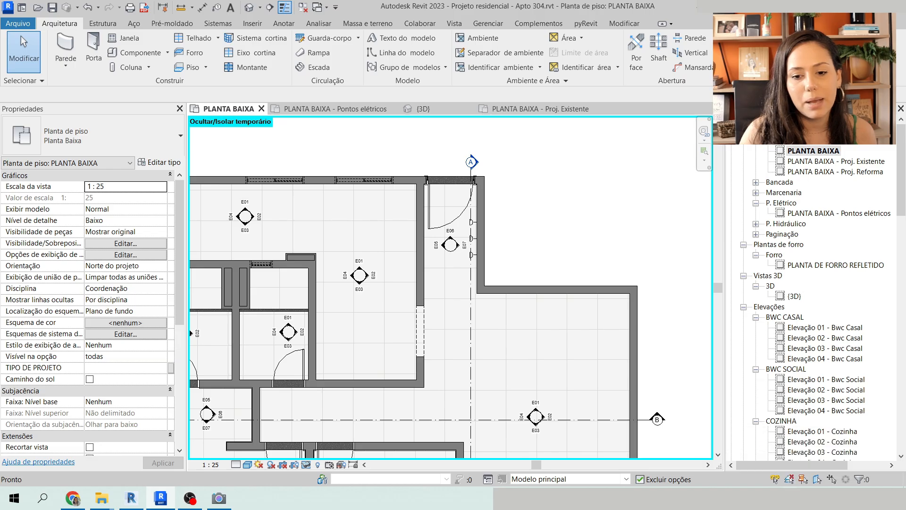
left_click(789, 479)
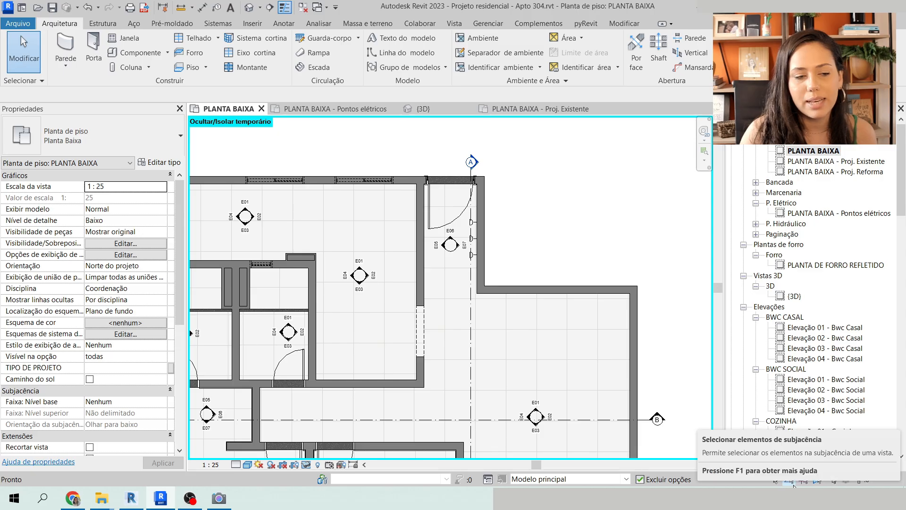
left_click(40, 81)
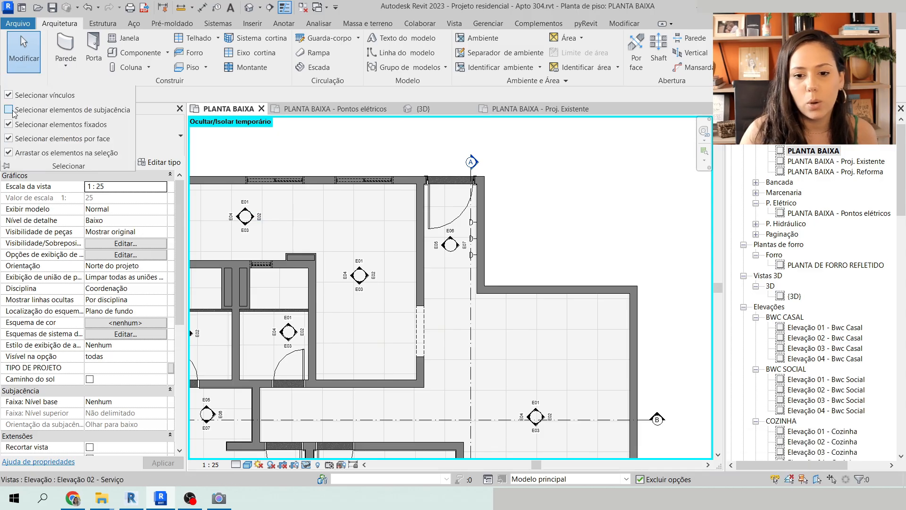
left_click(9, 110)
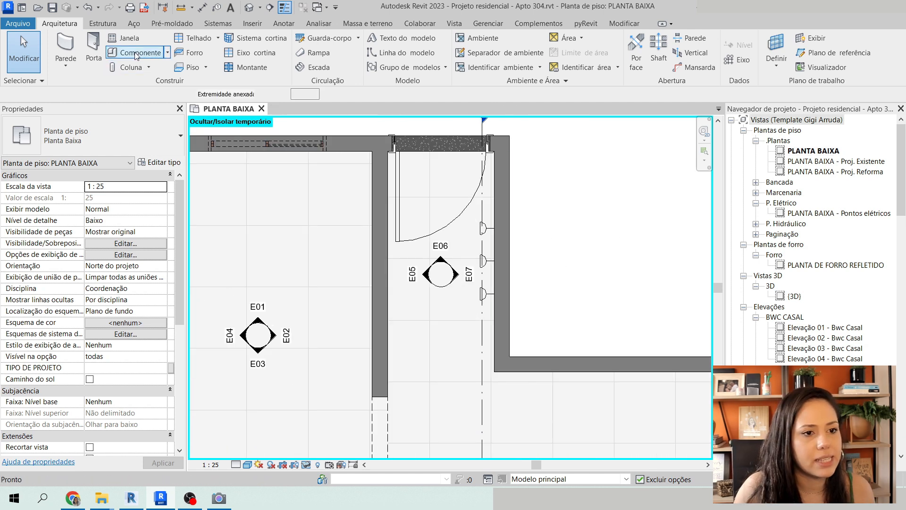
Place a Caixa 4x2 - Interruptor Duplo on the vertical face of the entrance hall wall, about 0.1 m from the corner
left_click(137, 52)
left_click(86, 137)
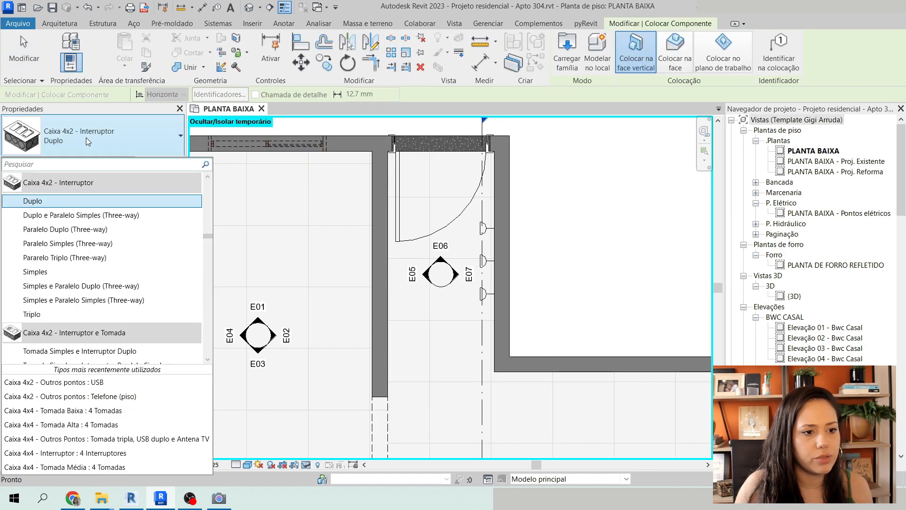
type("interru")
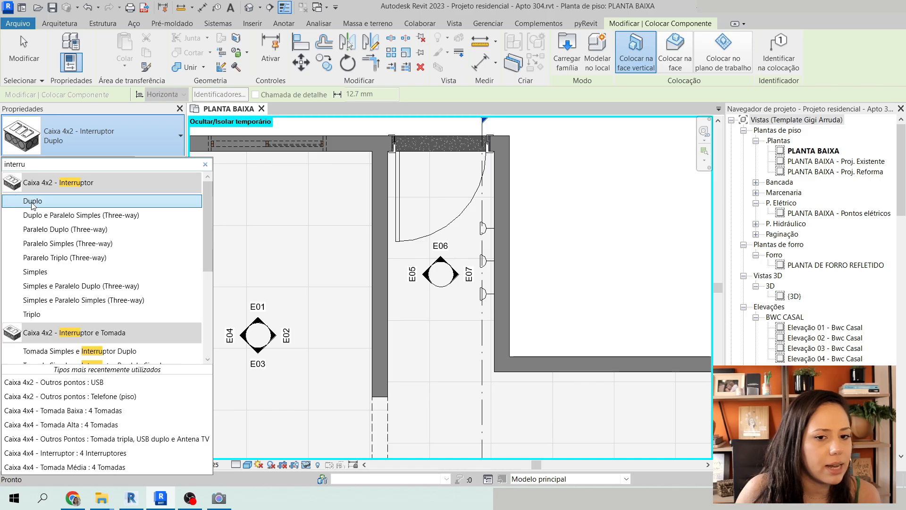
scroll(456, 212, "down", 2)
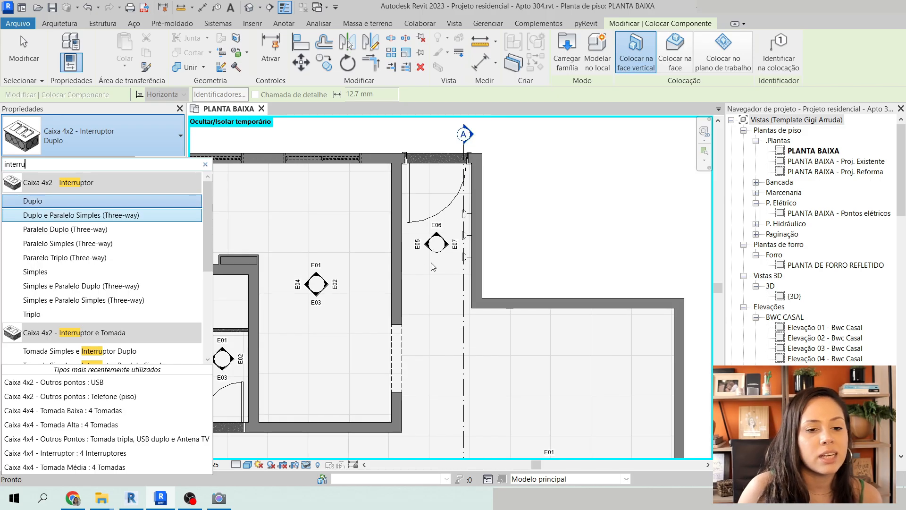
scroll(549, 189, "down", 1)
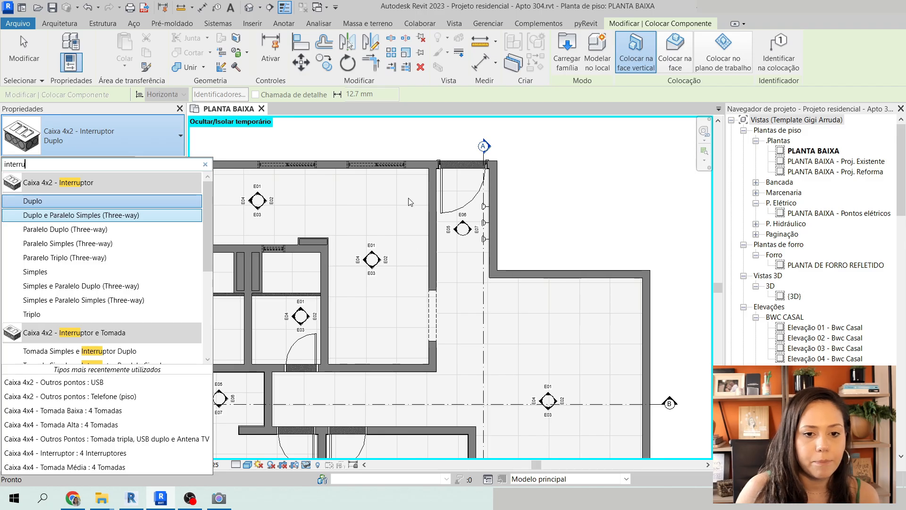
scroll(480, 227, "up", 2)
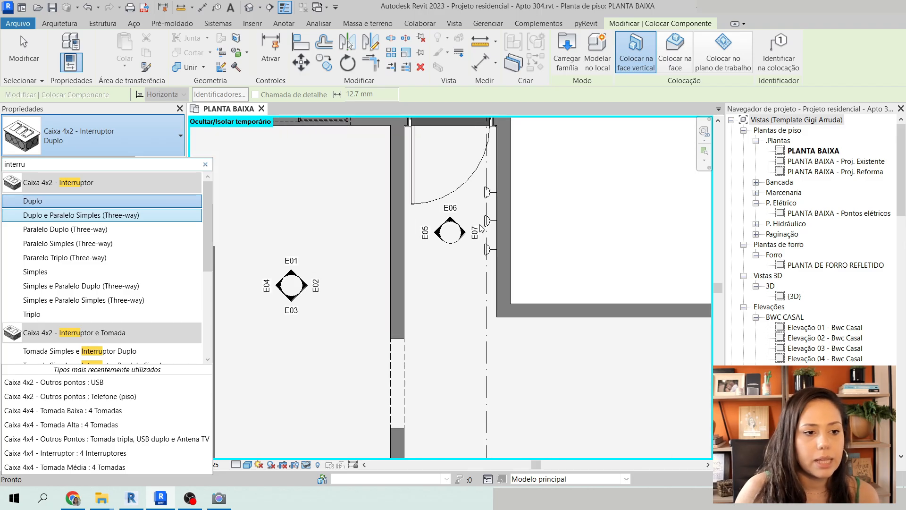
left_click(40, 201)
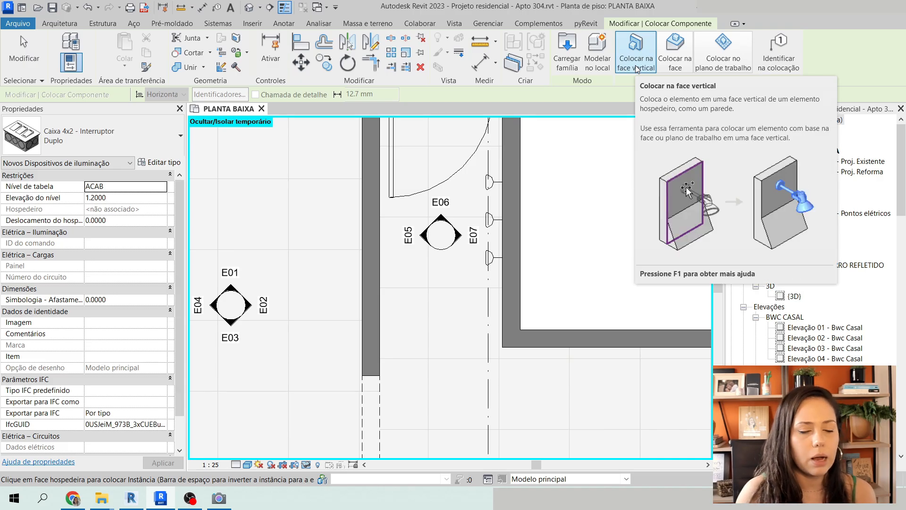
scroll(501, 287, "up", 3)
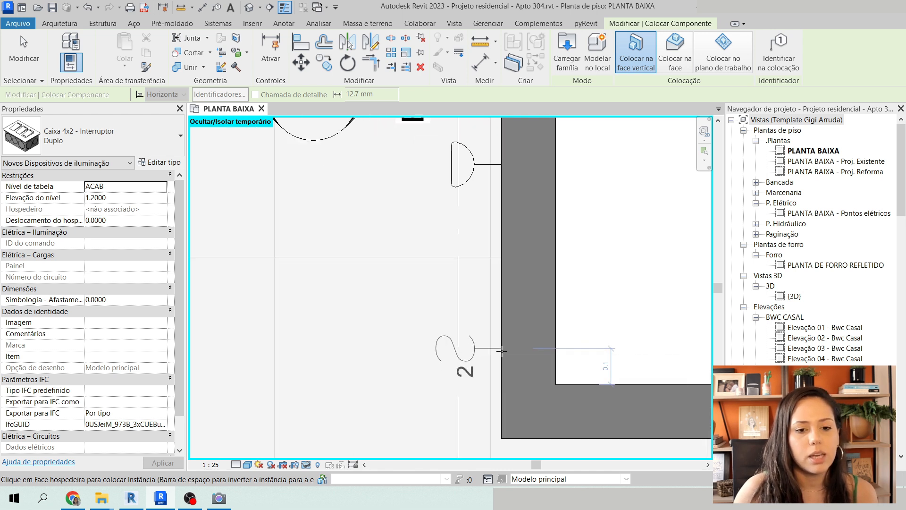
key("Escape")
key("Escape")
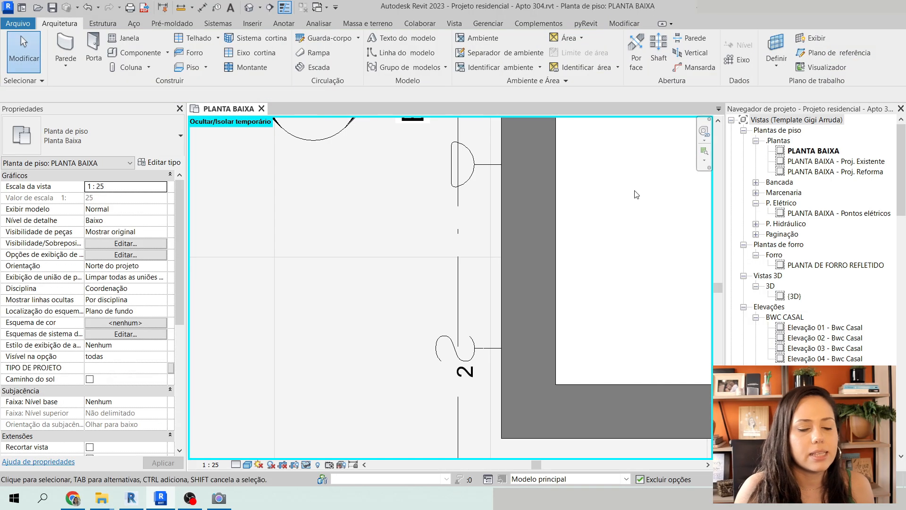
Flip the double switch on the entrance hall wall and review its schedule level and elevation
left_click(466, 367)
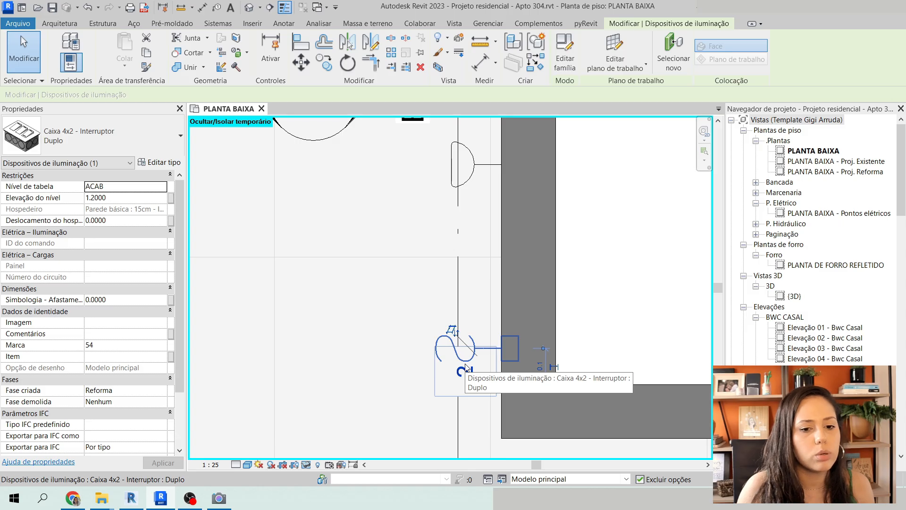
key("space")
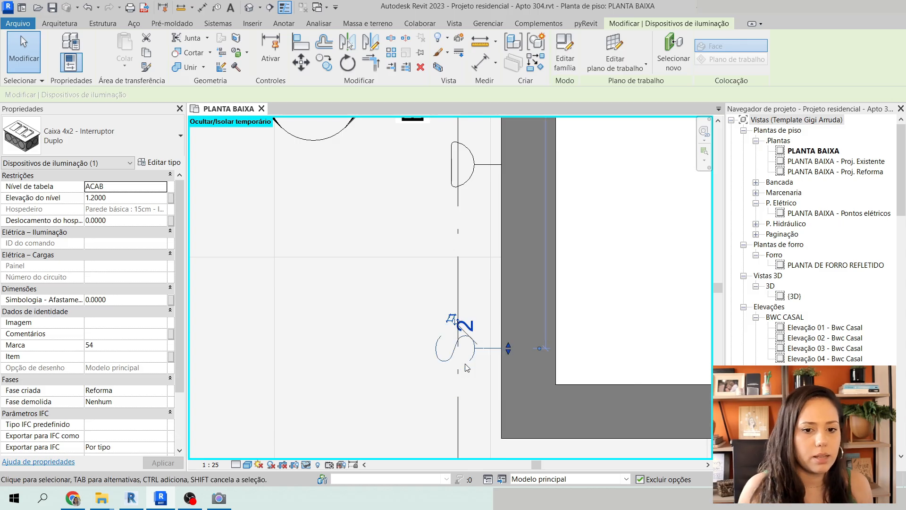
left_click(113, 198)
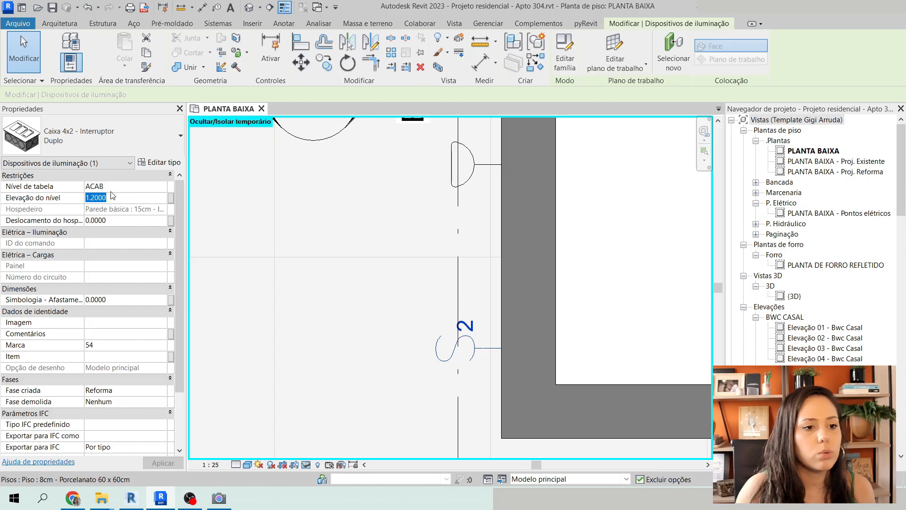
left_click(112, 186)
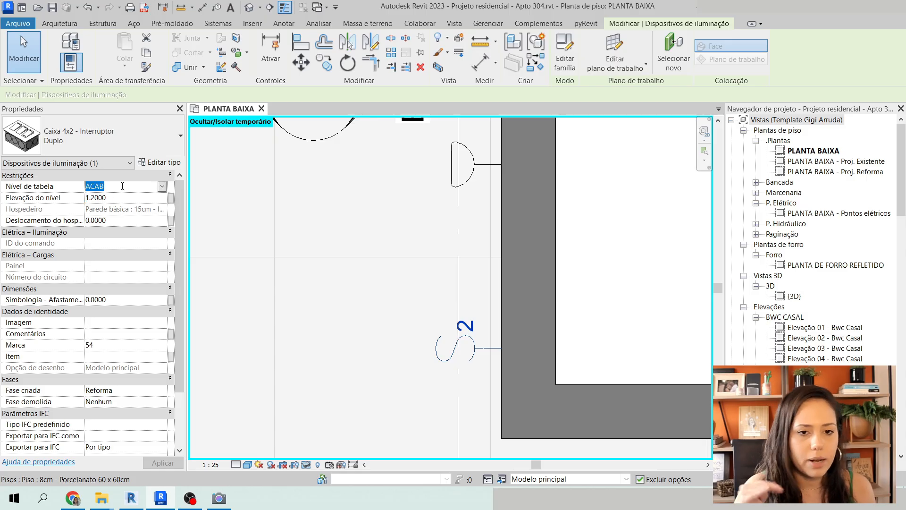
left_click(119, 198)
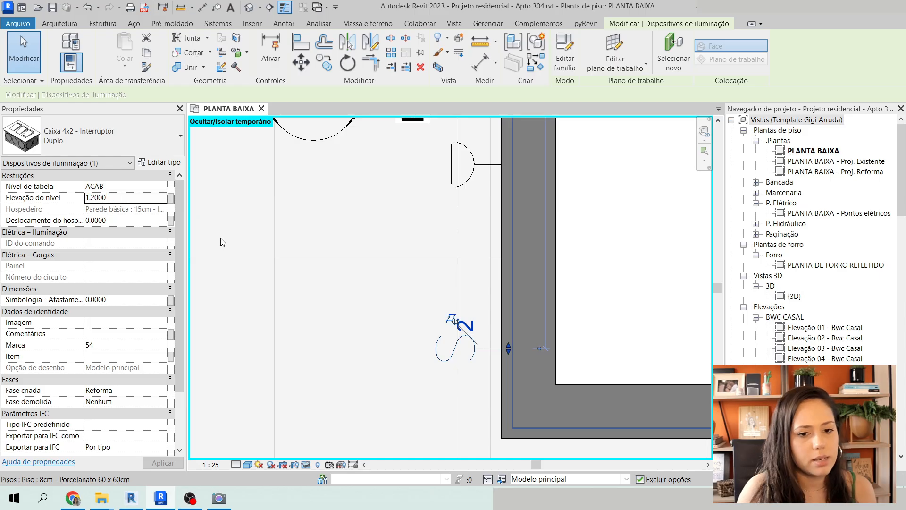
Examine the double switch's position between the wall lights and the corner of the entrance hall wall
scroll(569, 253, "down", 3)
scroll(596, 265, "up", 1)
scroll(590, 276, "down", 2)
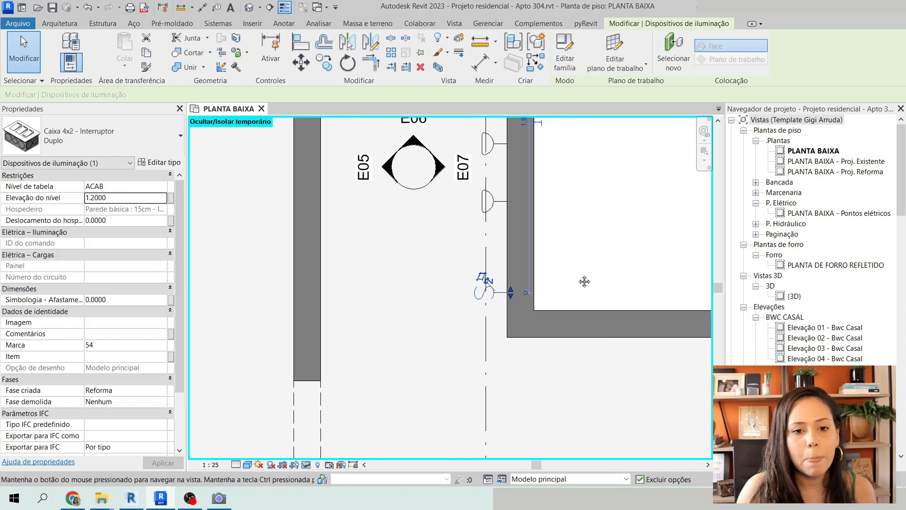
scroll(456, 290, "up", 1)
scroll(454, 287, "down", 2)
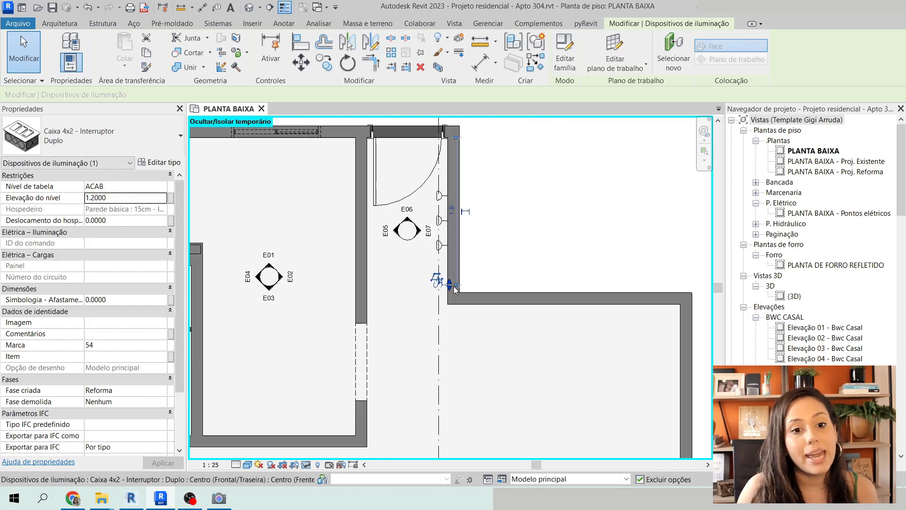
scroll(455, 287, "up", 2)
middle_click_drag(468, 268, 538, 299)
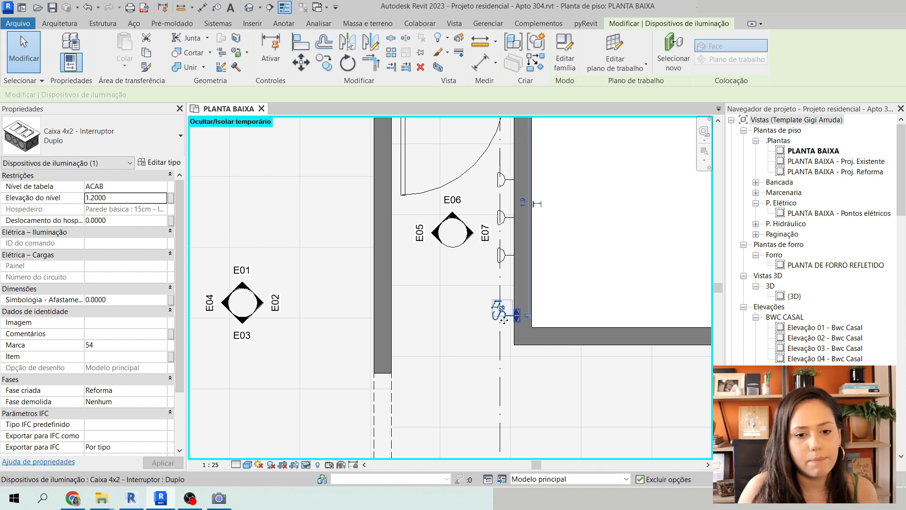
scroll(520, 312, "down", 2)
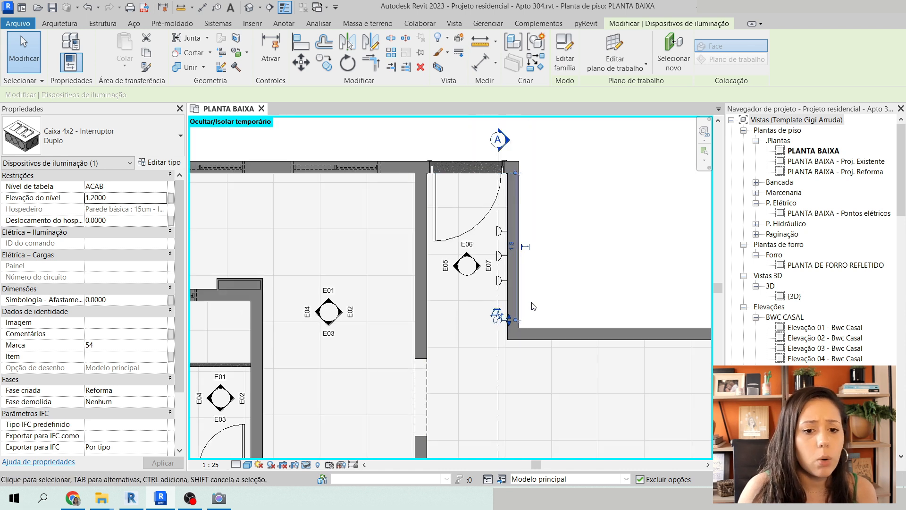
scroll(500, 311, "up", 3)
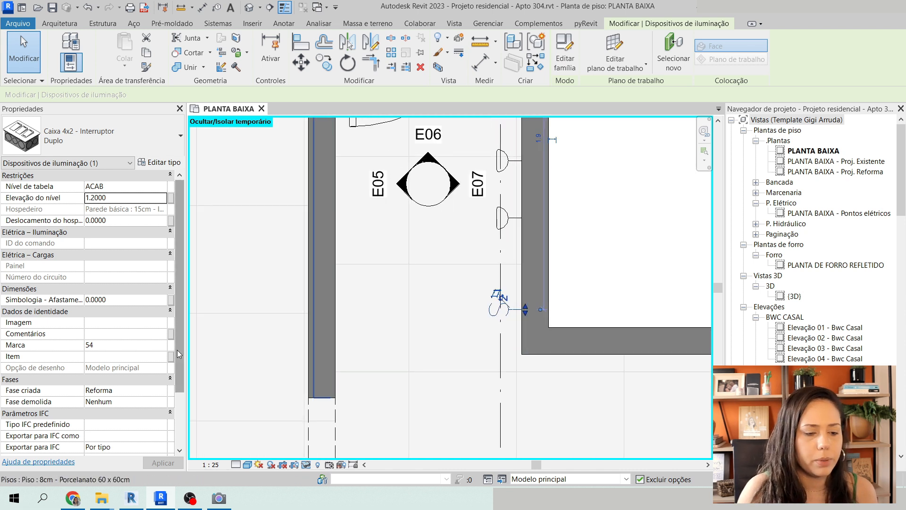
Set the double switch's created phase (Fase criada) to Existente
scroll(177, 350, "down", 3)
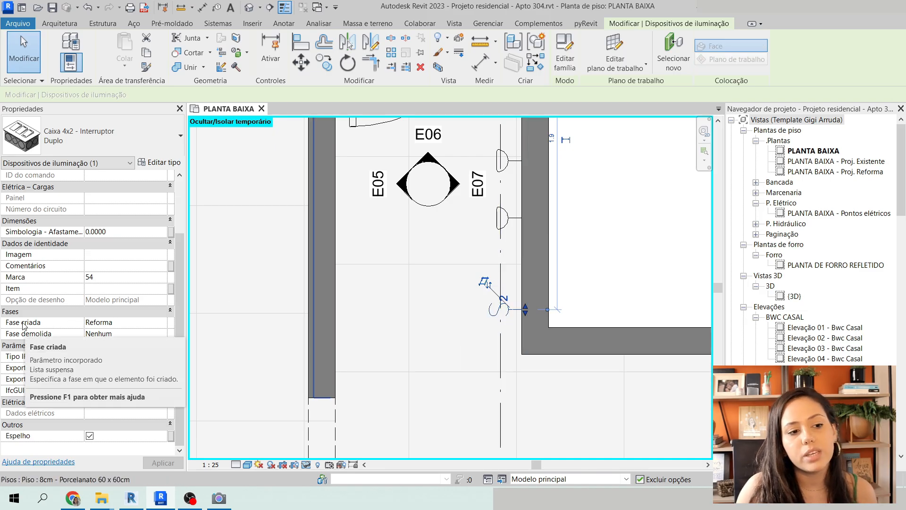
left_click(133, 324)
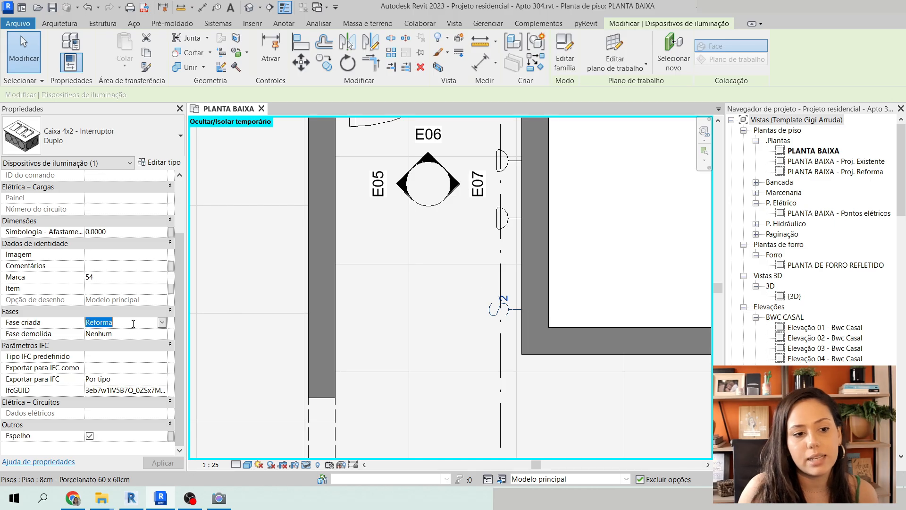
left_click(163, 323)
left_click(102, 332)
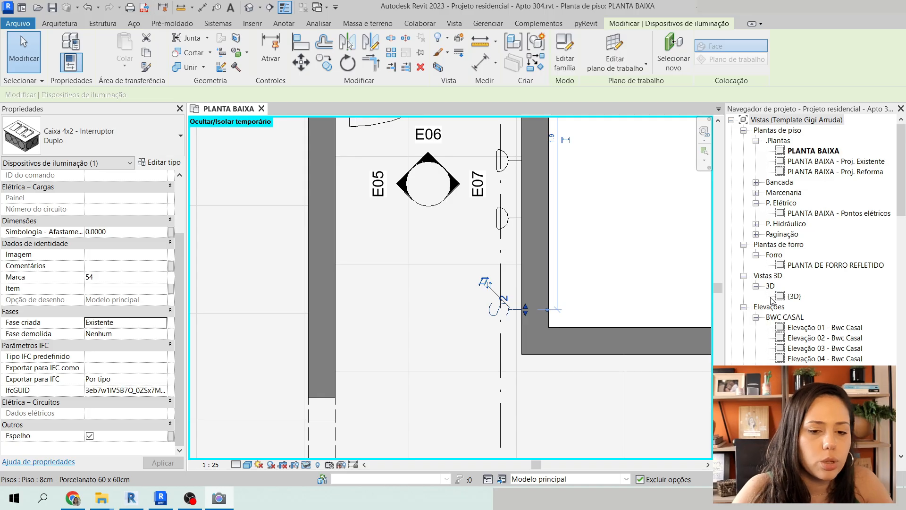
Reference the switch's temporary dimension to the lower wall face at the hall corner and set the distance to 20 cm
scroll(486, 335, "down", 3)
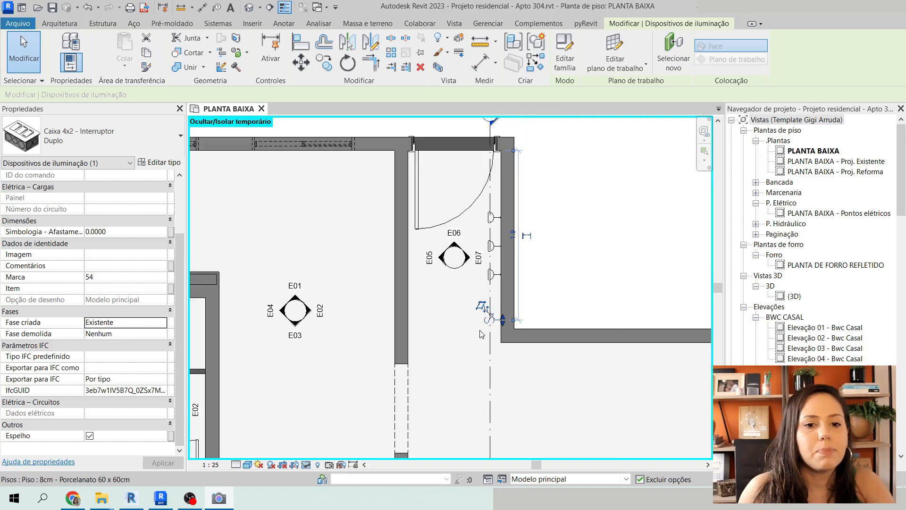
scroll(510, 174, "up", 2)
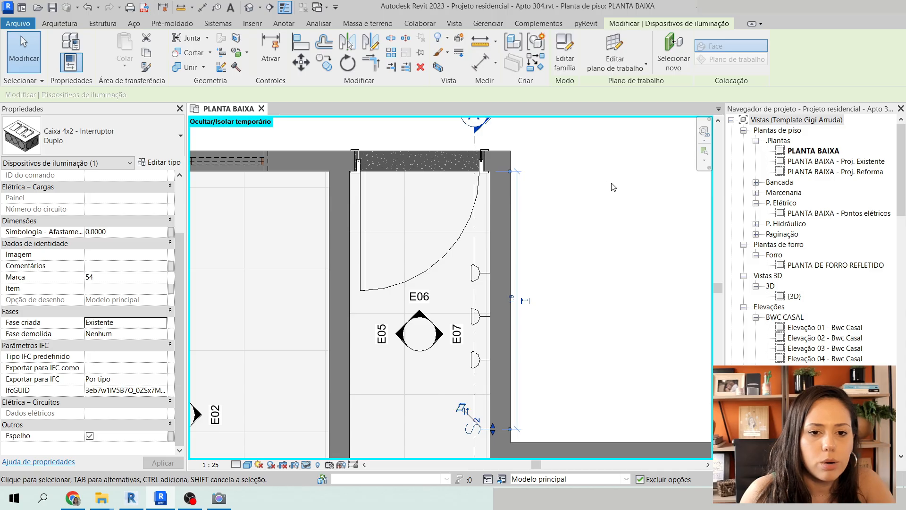
scroll(566, 203, "down", 2)
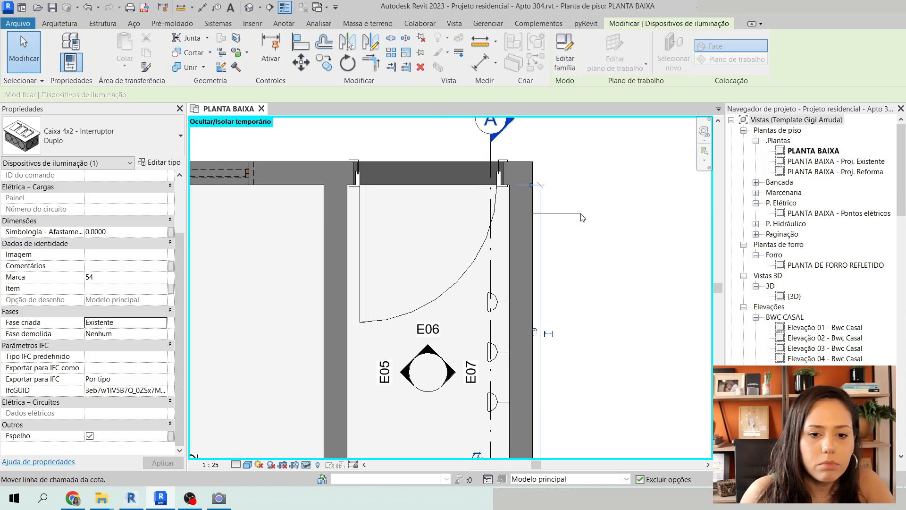
scroll(518, 353, "up", 6)
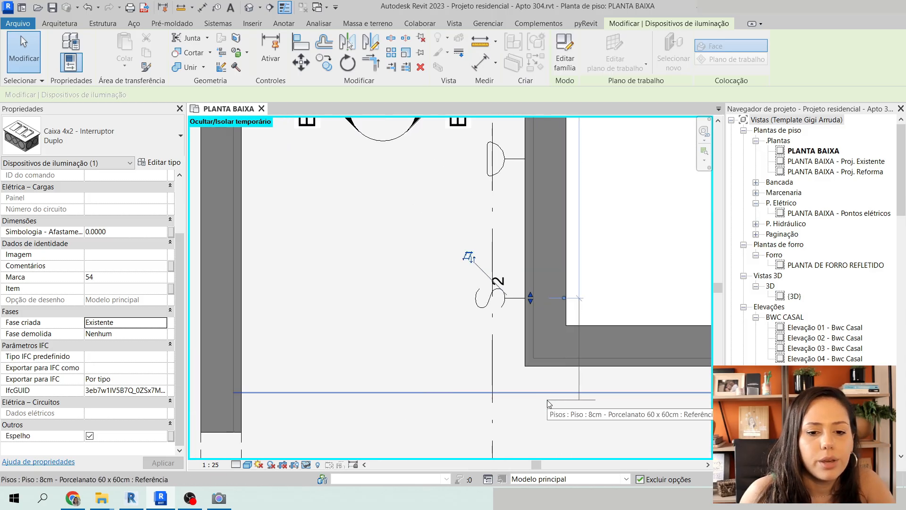
left_click_drag(516, 351, 516, 350)
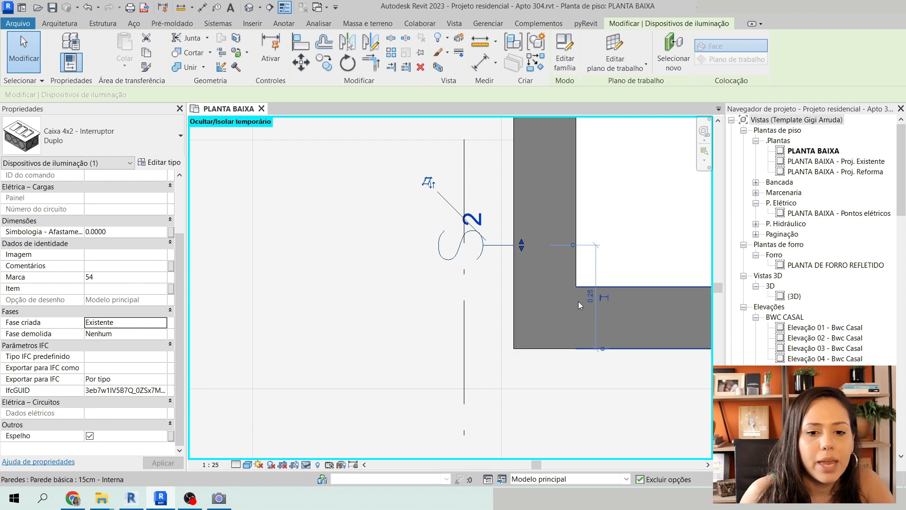
left_click(591, 295)
scroll(514, 348, "down", 2)
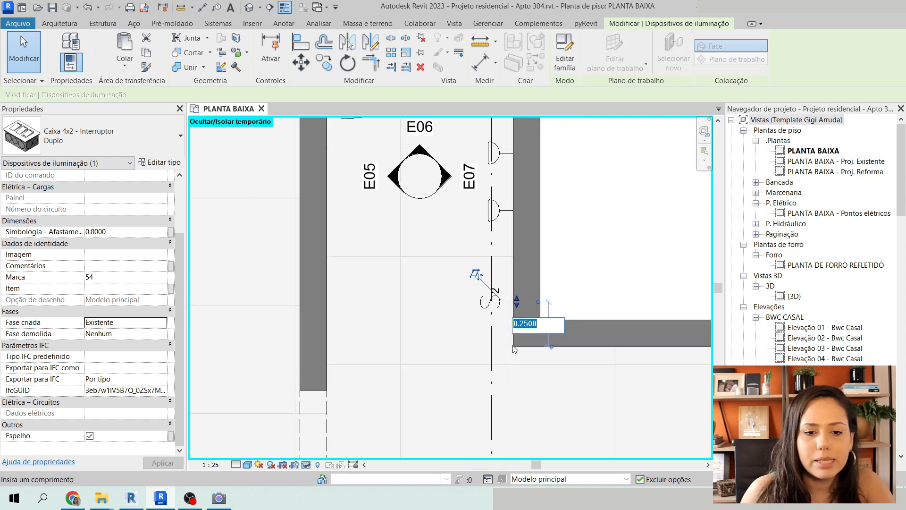
type("20c")
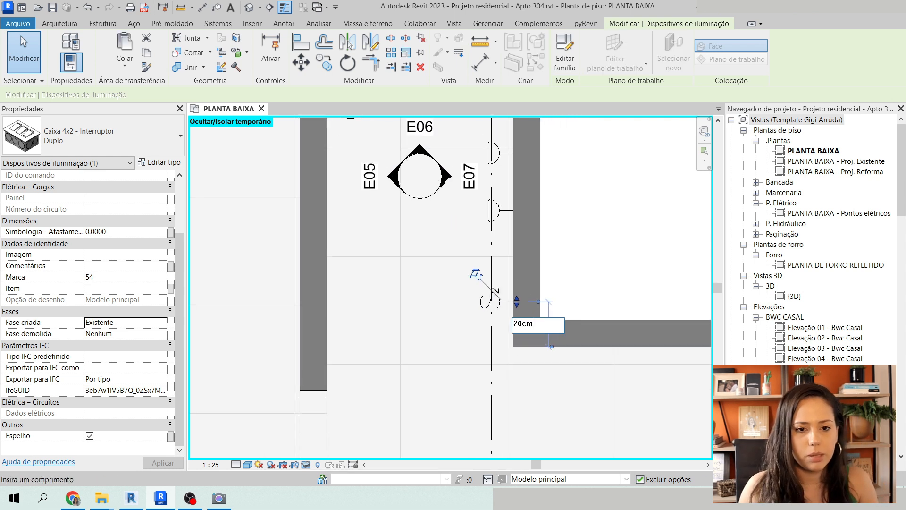
type("m")
key("Return")
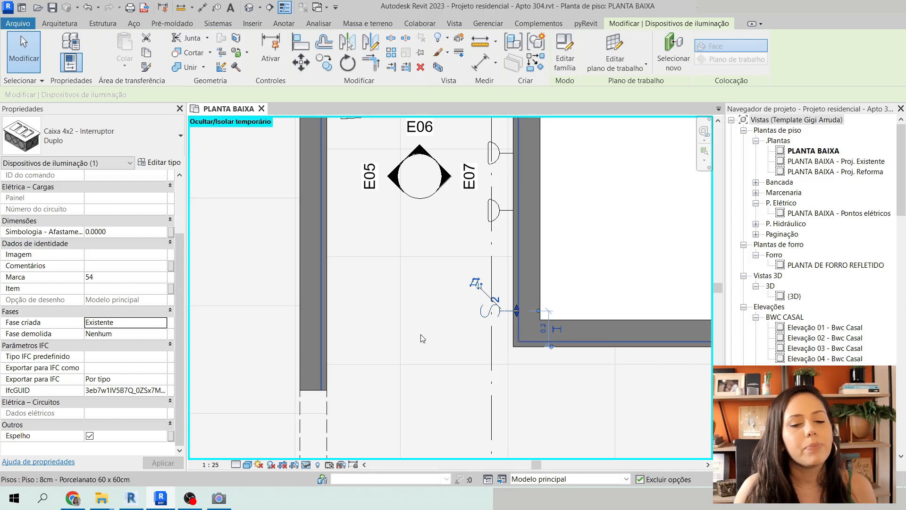
scroll(391, 320, "down", 4)
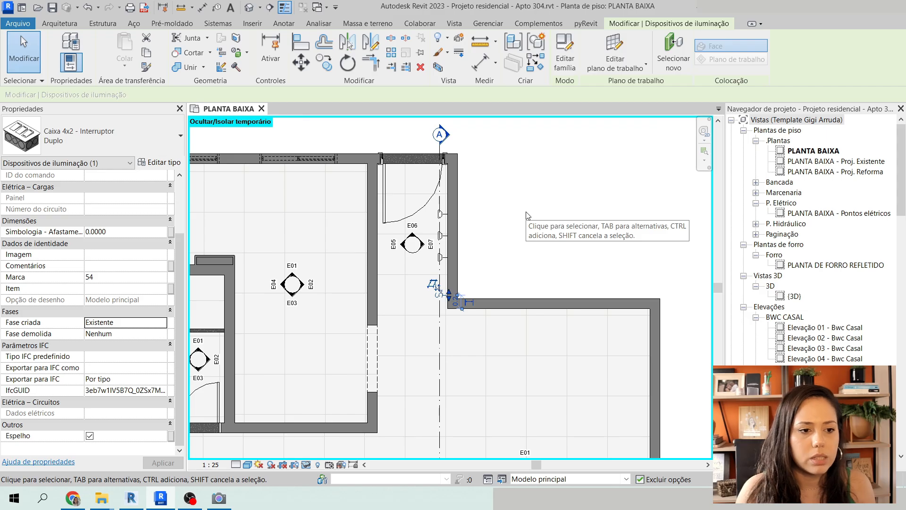
scroll(99, 274, "up", 3)
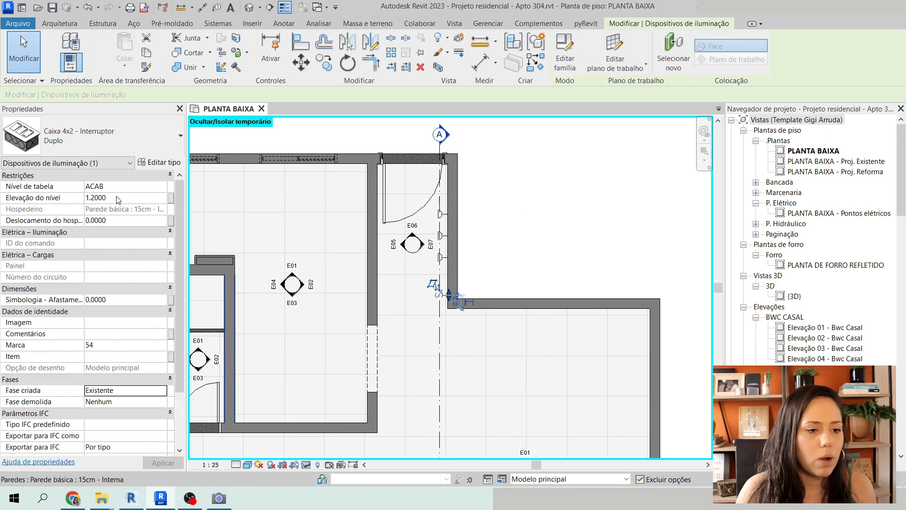
scroll(94, 284, "down", 3)
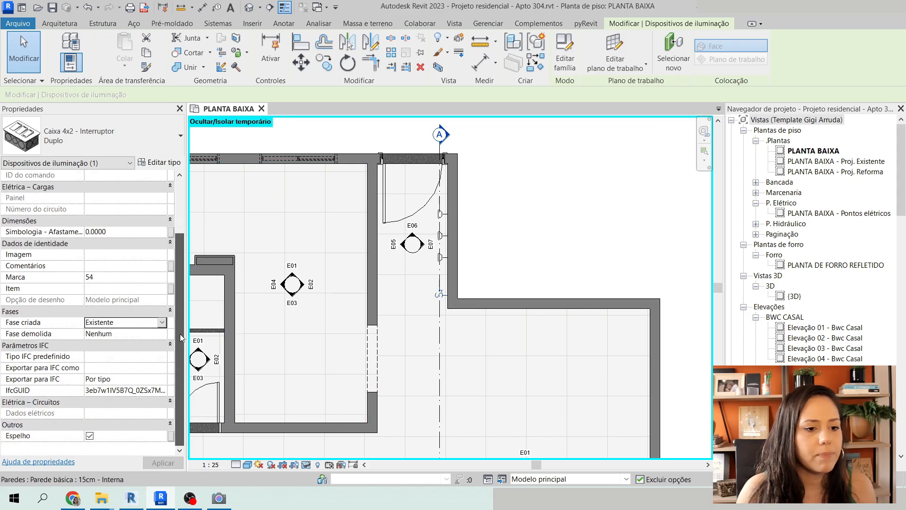
left_click(566, 232)
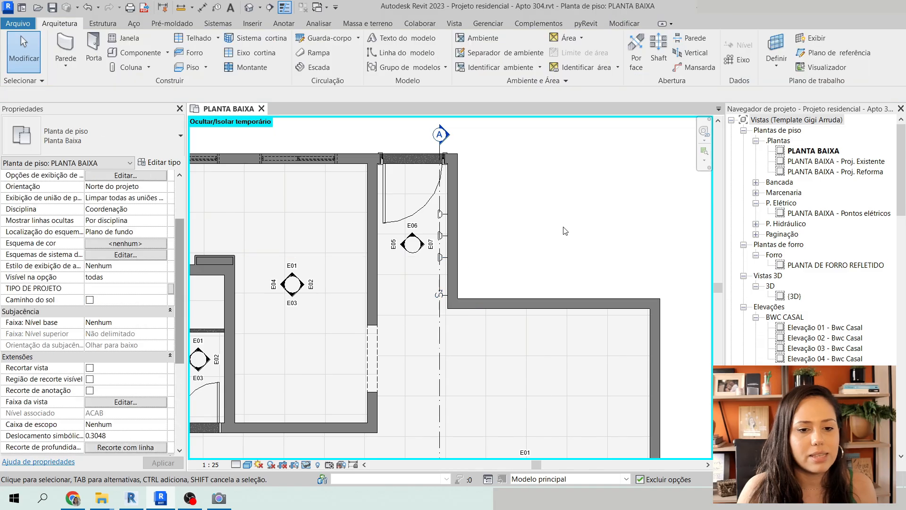
Examine the walls of the large room beyond the entrance hall for the next electrical points
middle_click_drag(550, 275, 655, 237)
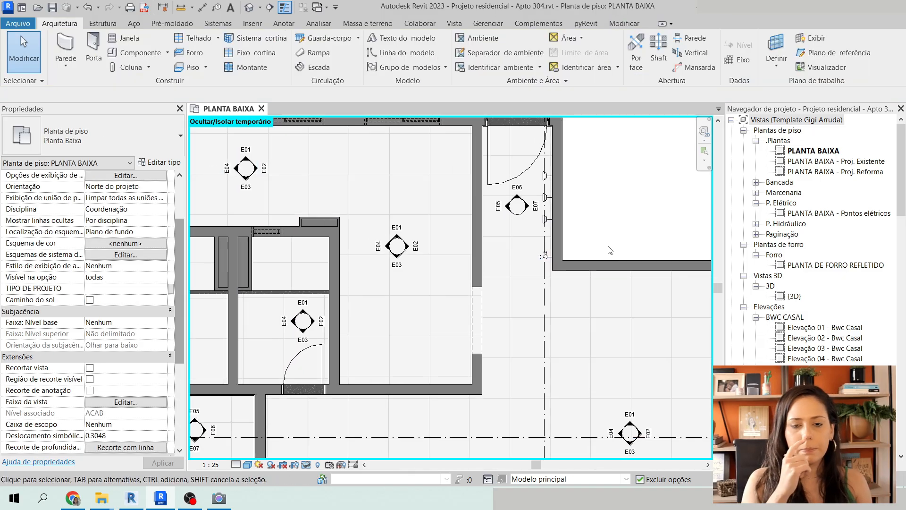
middle_click_drag(627, 184, 591, 234)
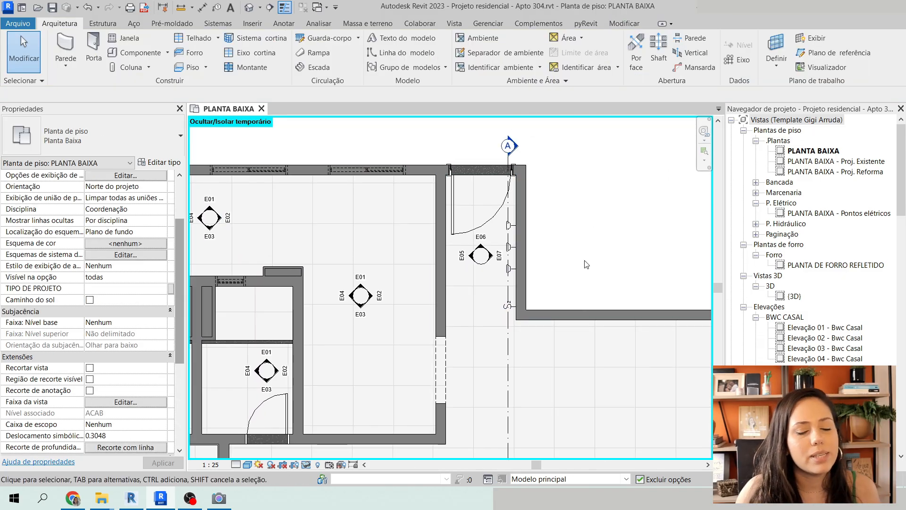
middle_click_drag(586, 265, 570, 270)
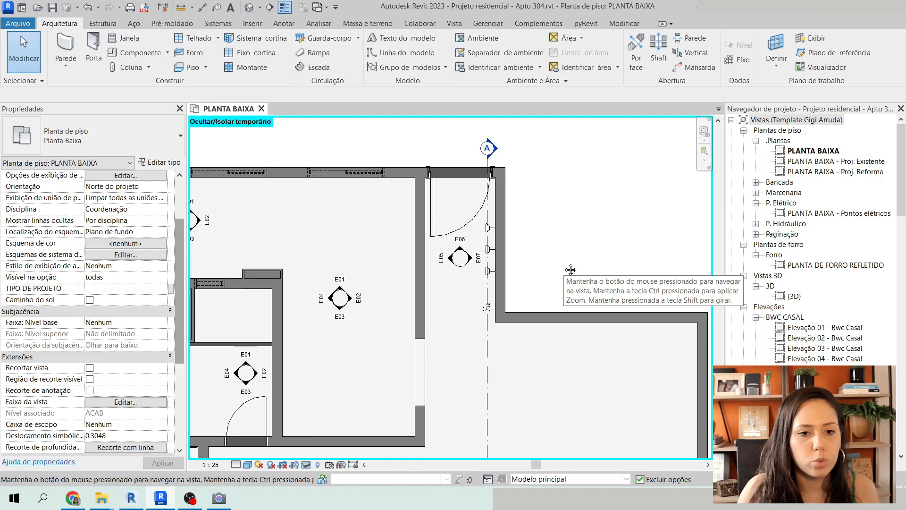
middle_click_drag(621, 283, 505, 158)
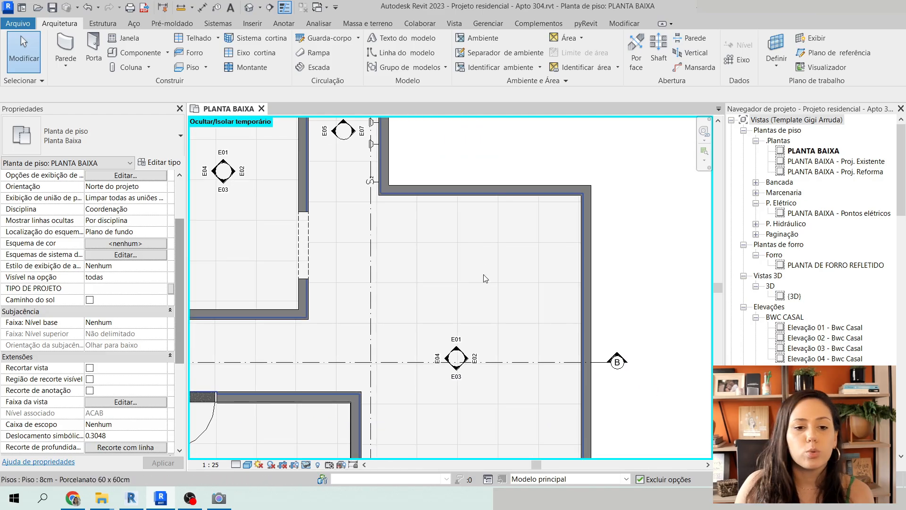
middle_click_drag(510, 242, 559, 92)
scroll(520, 289, "down", 1)
scroll(520, 289, "down", 1)
middle_click_drag(536, 331, 541, 379)
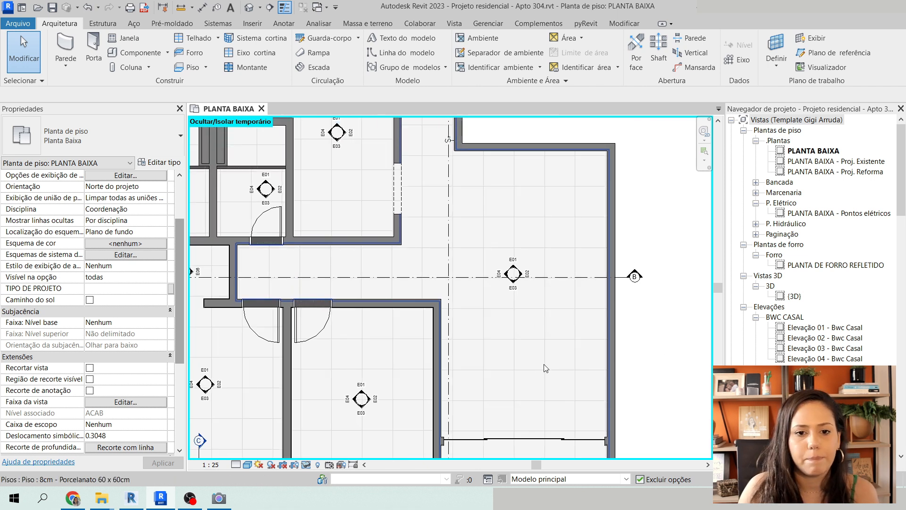
middle_click_drag(542, 173, 528, 212)
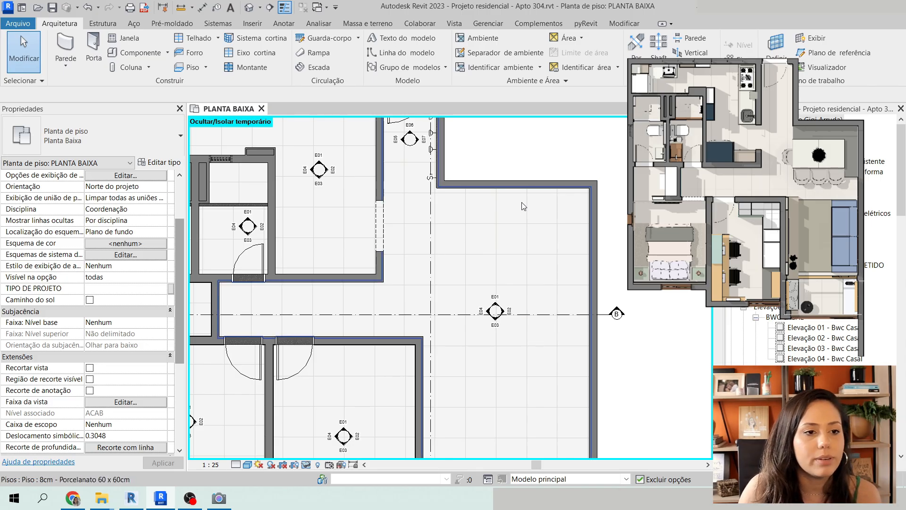
Place a Caixa 4x2 - Tomada Baixa outlet of type Simples on the large room's upper wall, about 1.4 m from the right-hand wall
left_click(141, 53)
left_click(72, 138)
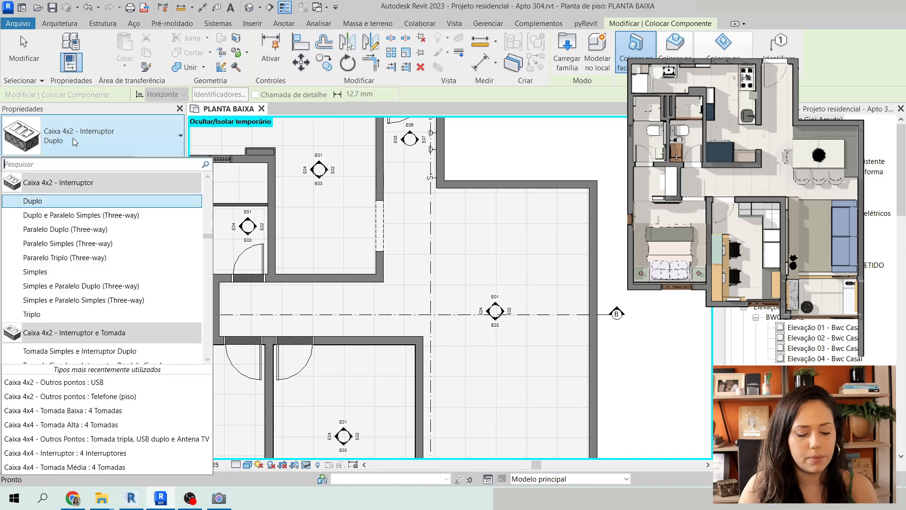
type("tomada")
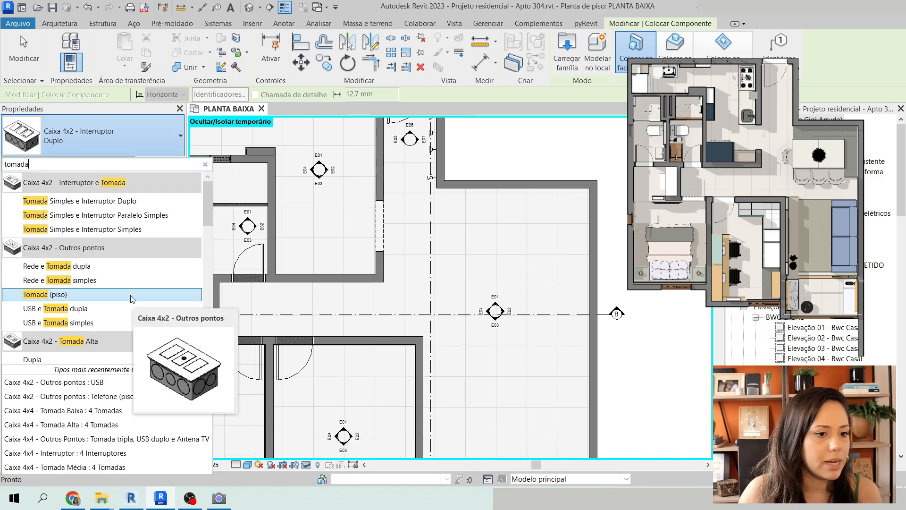
scroll(131, 299, "down", 5)
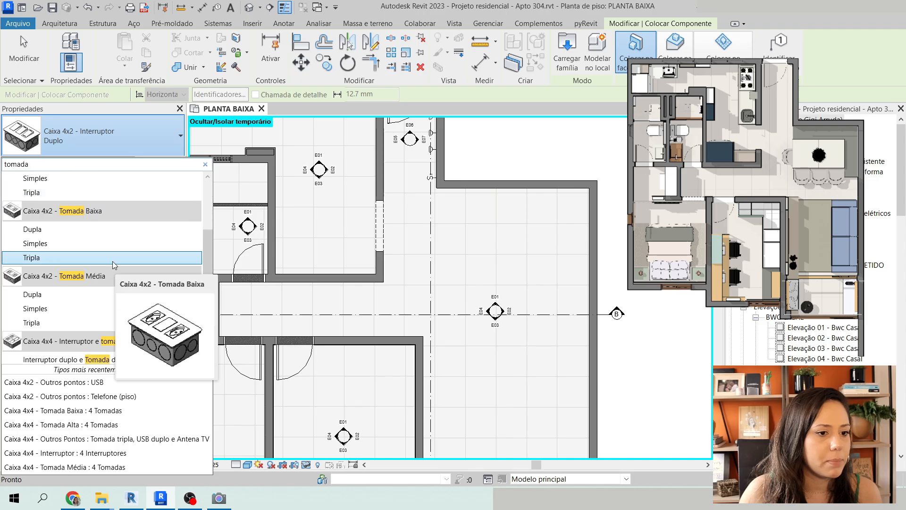
left_click(36, 243)
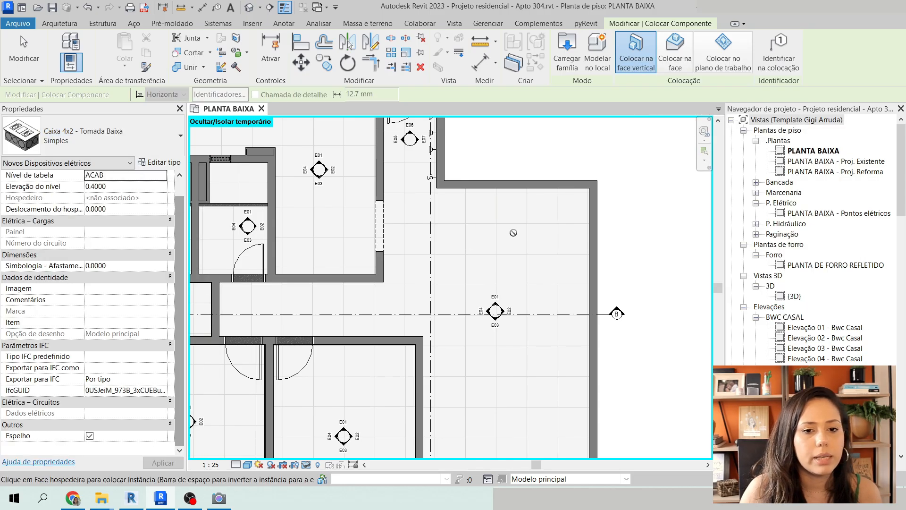
scroll(520, 191, "up", 3)
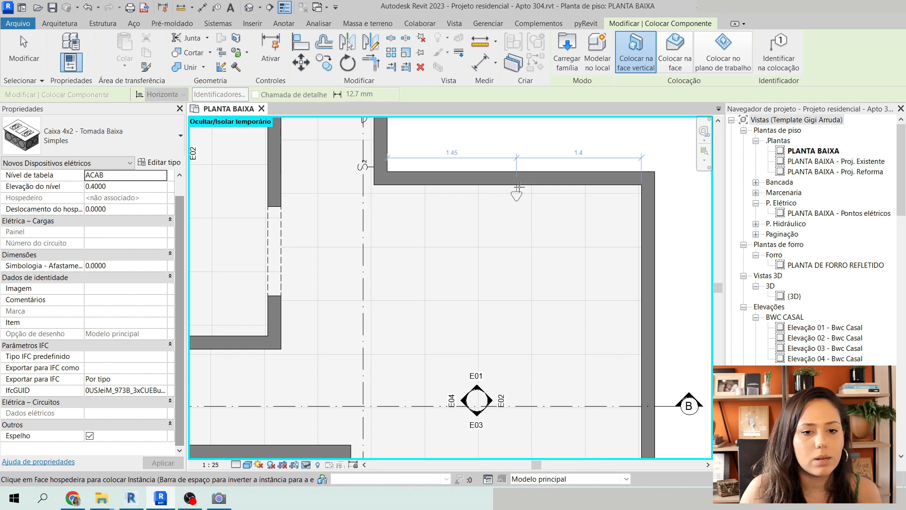
left_click(519, 187)
key("Escape")
key("Escape")
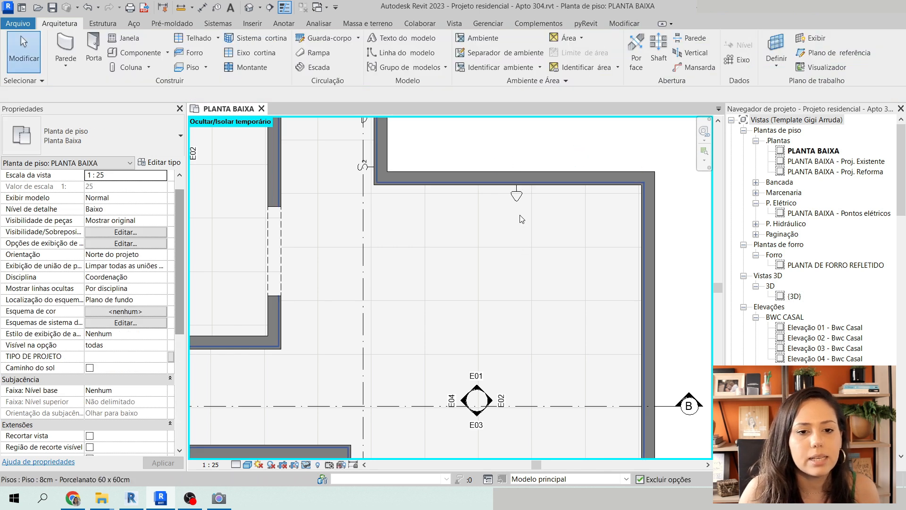
Set the low outlet's distance from the large room's right-hand wall to 1.2 m
left_click(517, 193)
left_click(581, 148)
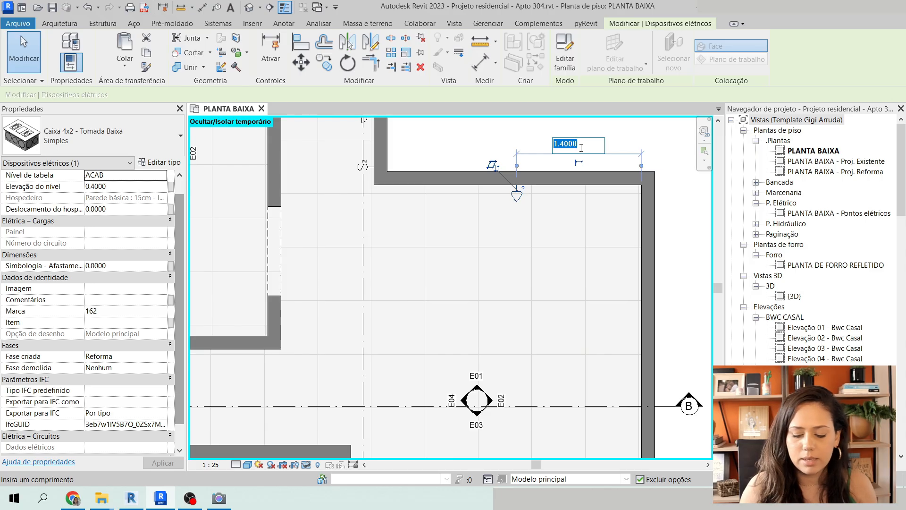
type("1.2")
key("Return")
left_click(592, 278)
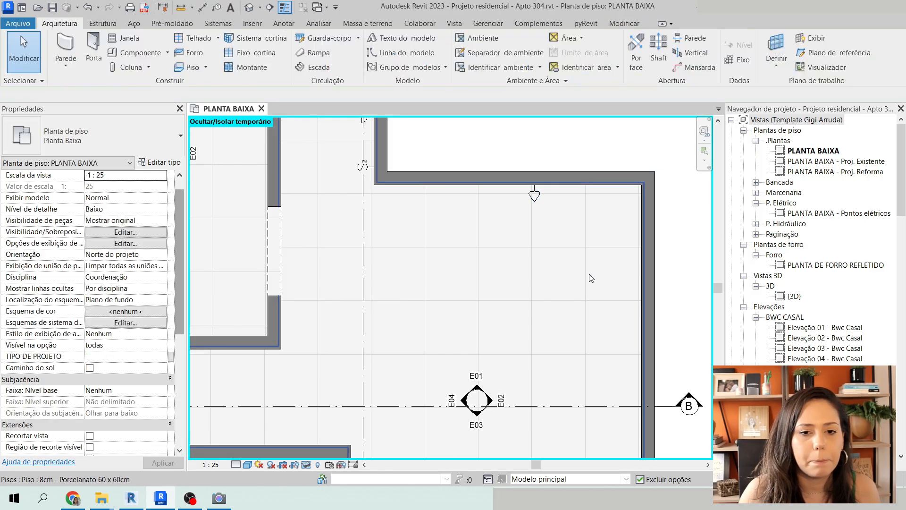
scroll(591, 278, "down", 2)
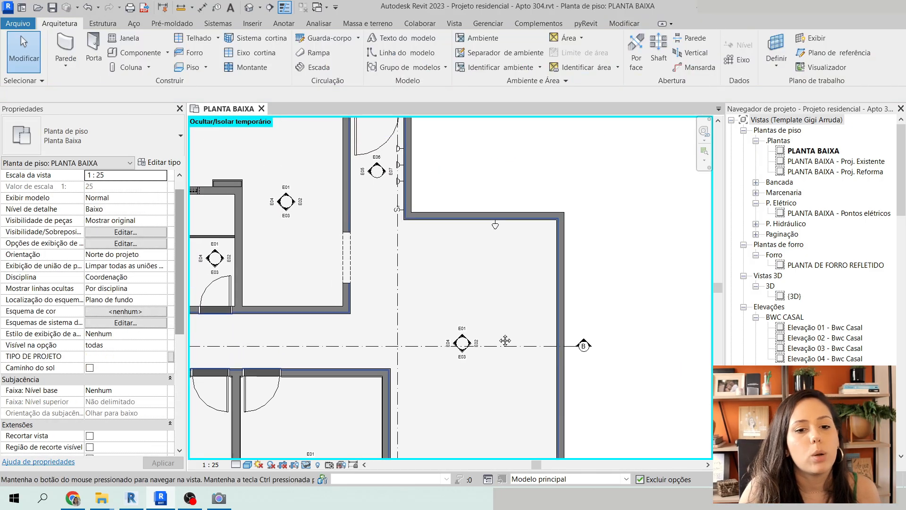
Set the low outlet's created phase (Fase criada) to Existente
scroll(483, 248, "up", 3)
left_click(520, 179)
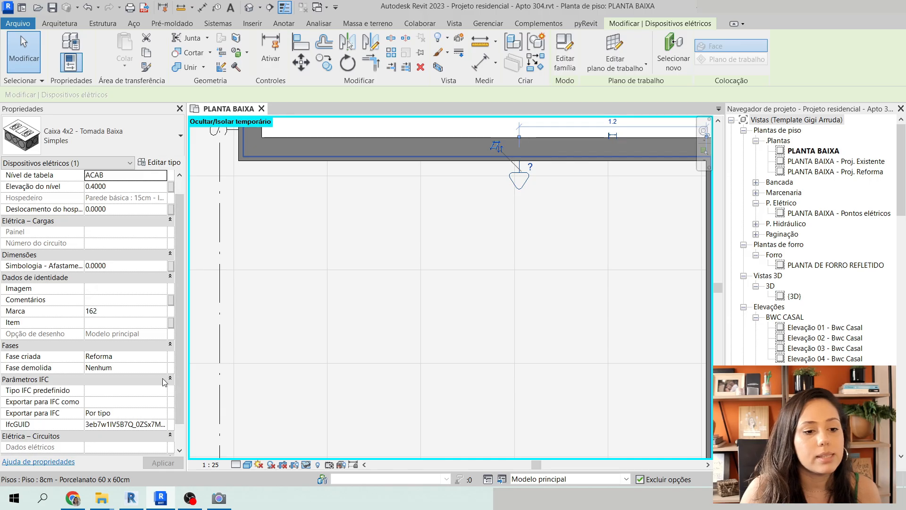
left_click(168, 360)
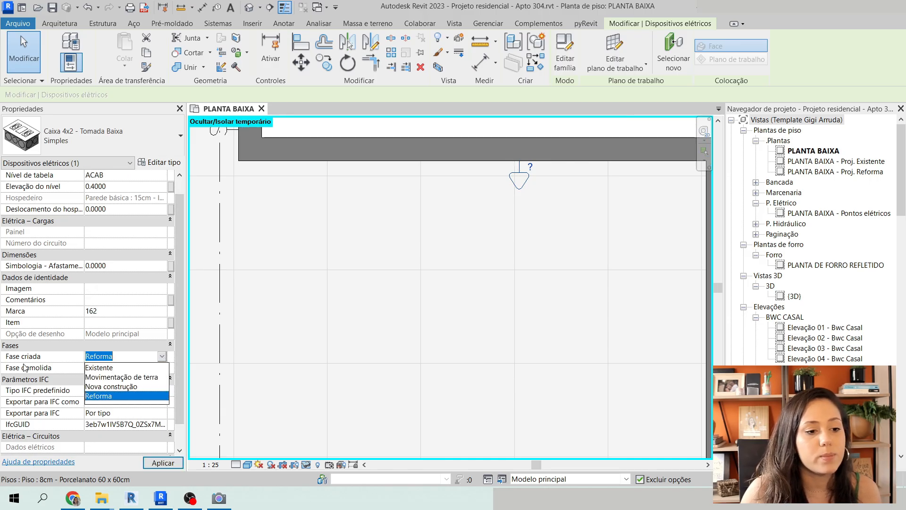
left_click(118, 368)
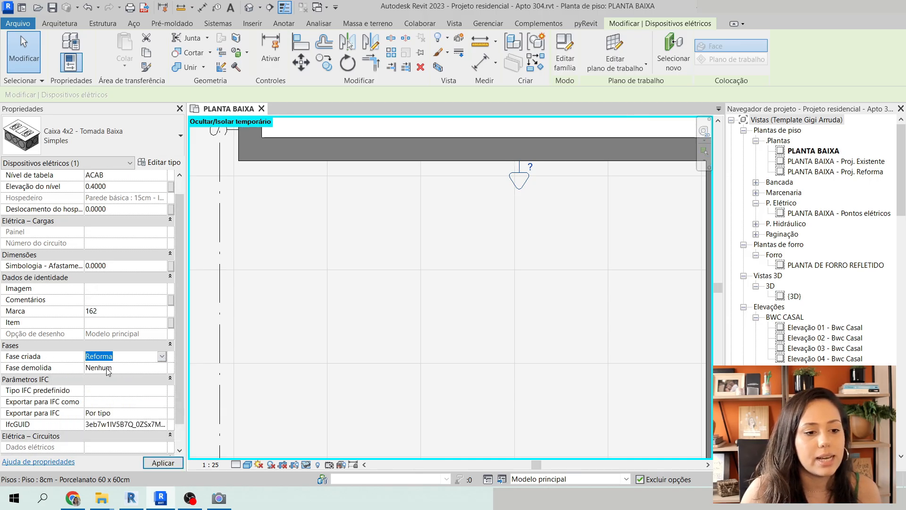
scroll(464, 298, "down", 3)
key("Escape")
scroll(569, 253, "down", 3)
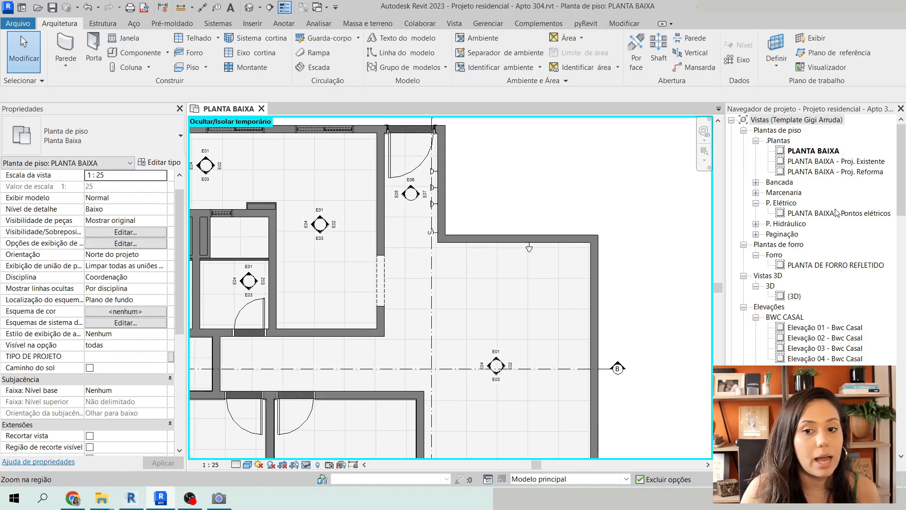
Examine the wall lights, double switch and outlet in the PLANTA BAIXA - Proj. Reforma view and return to PLANTA BAIXA
double_click(813, 173)
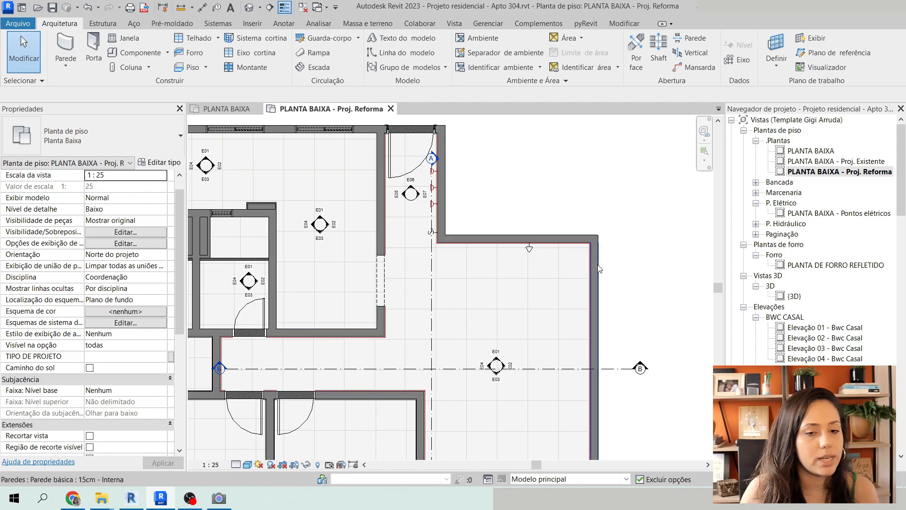
scroll(531, 213, "up", 4)
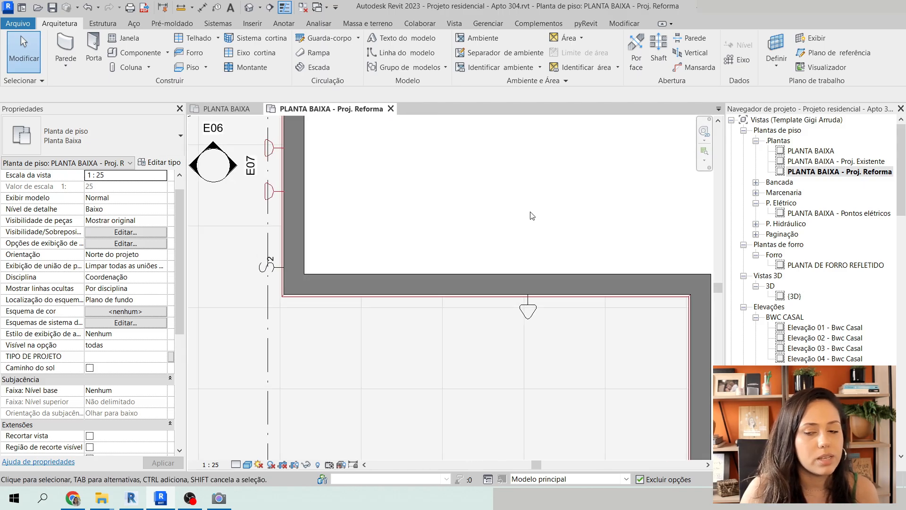
scroll(546, 242, "down", 3)
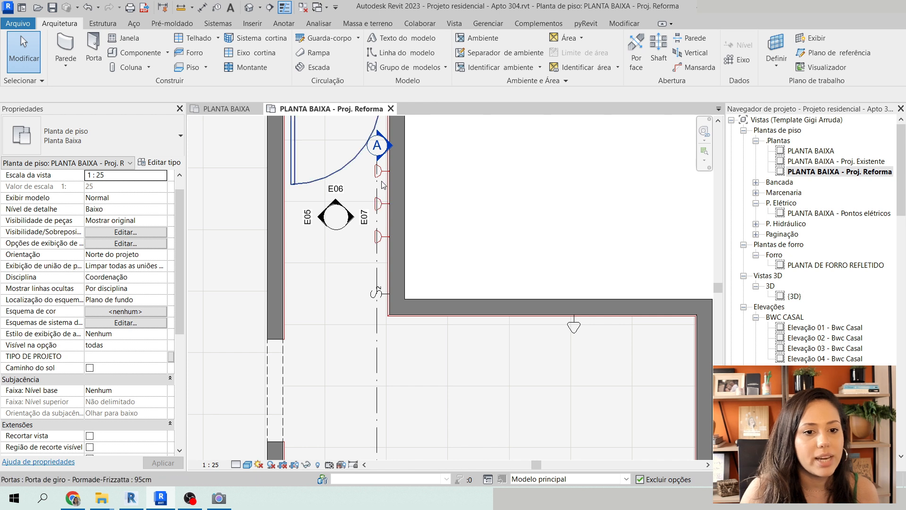
scroll(384, 171, "up", 3)
scroll(384, 169, "down", 3)
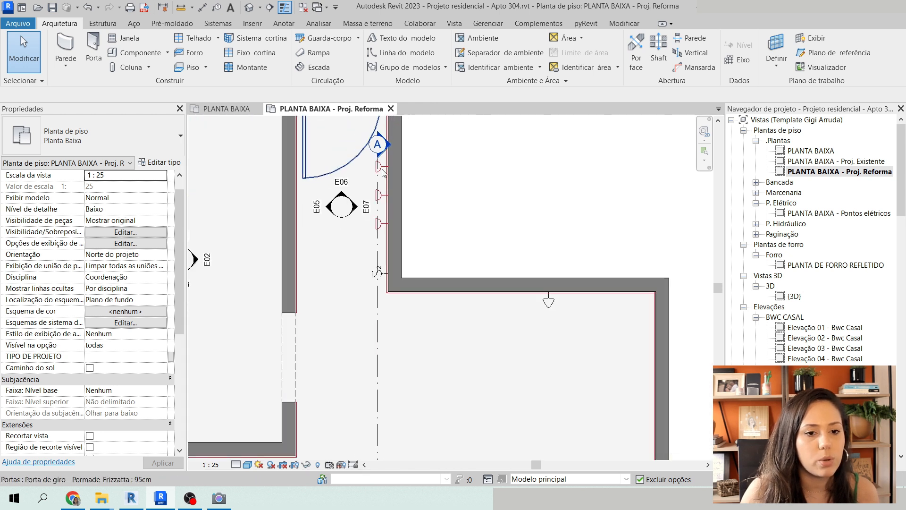
scroll(529, 302, "up", 3)
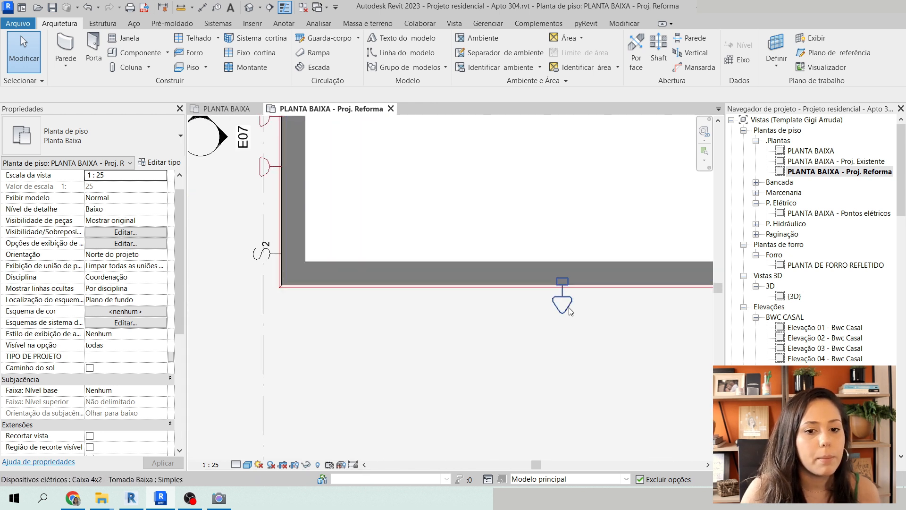
scroll(586, 232, "down", 3)
scroll(585, 233, "down", 2)
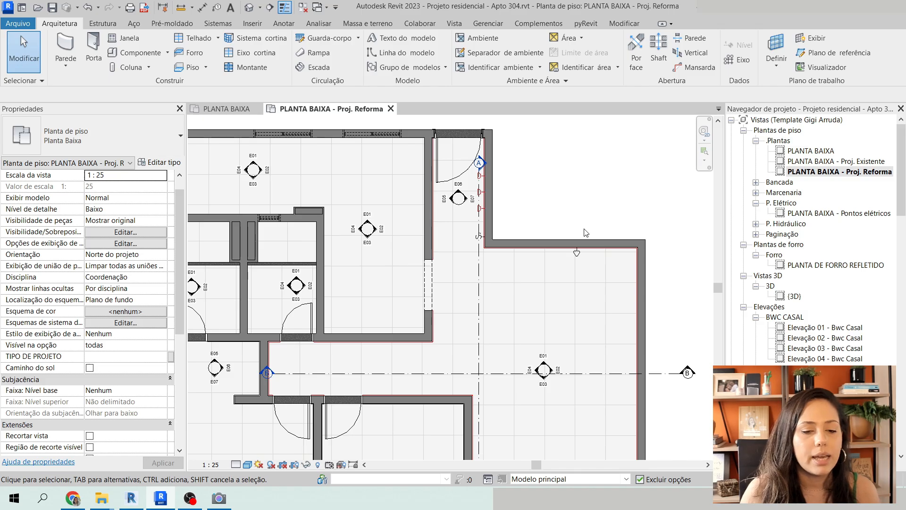
key("ctrl+Tab")
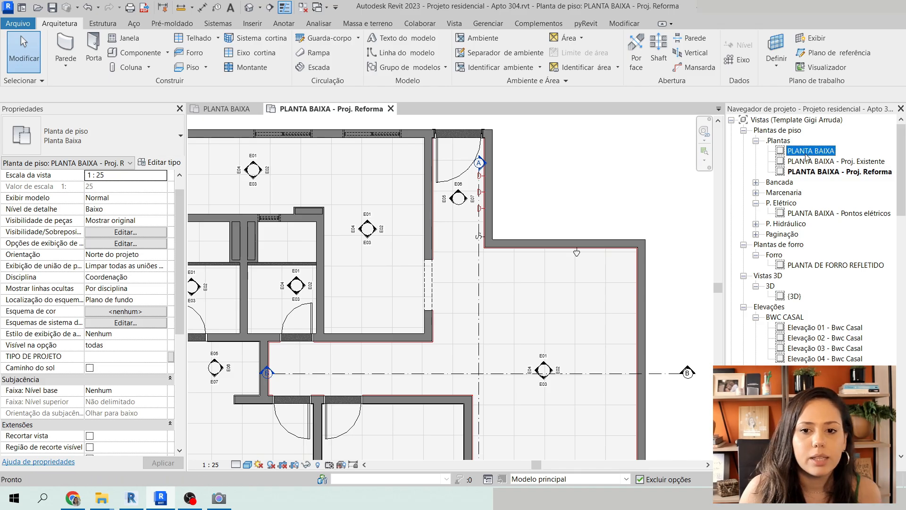
middle_click_drag(568, 162, 584, 176)
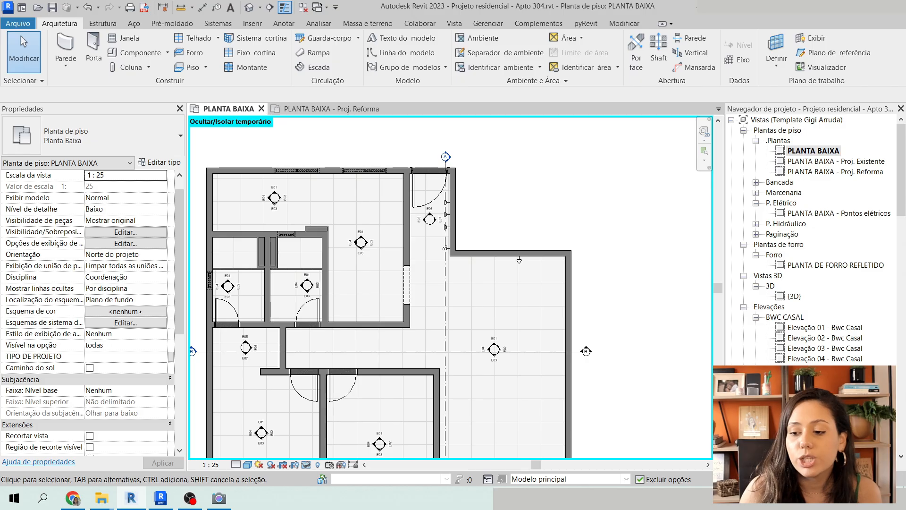
Place a Caixa 4x4 - Interruptor box of type 4 Interruptores on the corridor's lower wall near its corner with the large room
scroll(427, 385, "up", 6)
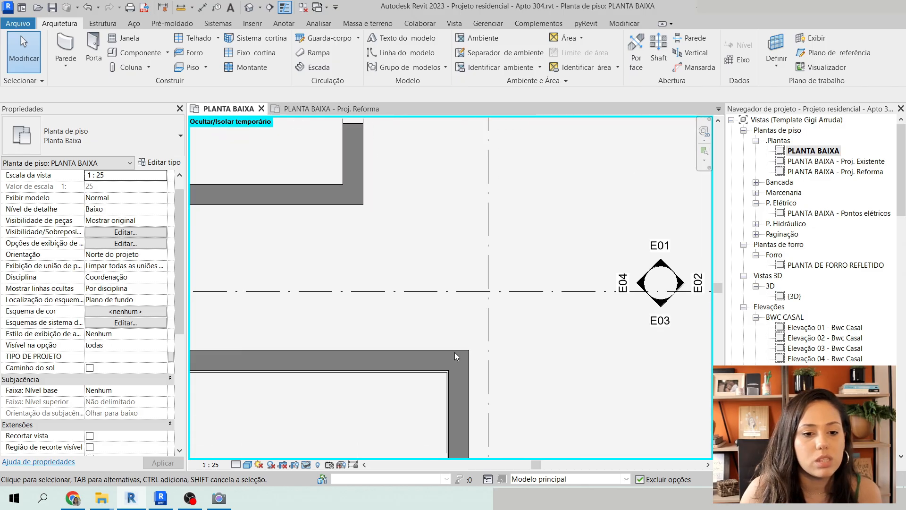
scroll(431, 345, "up", 3)
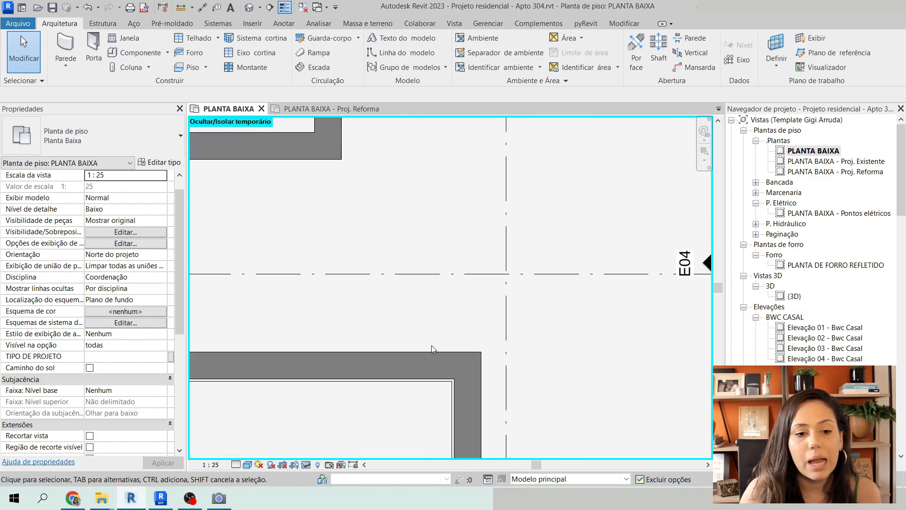
scroll(453, 359, "down", 2)
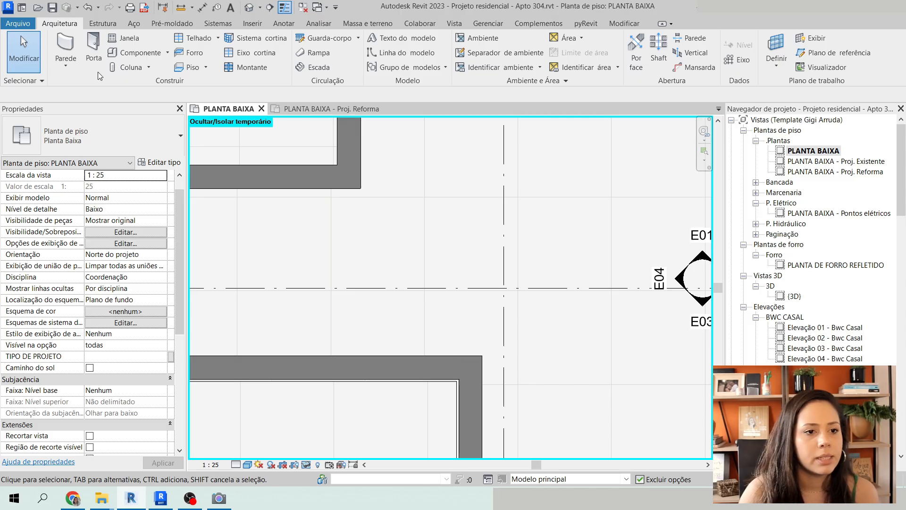
left_click(140, 55)
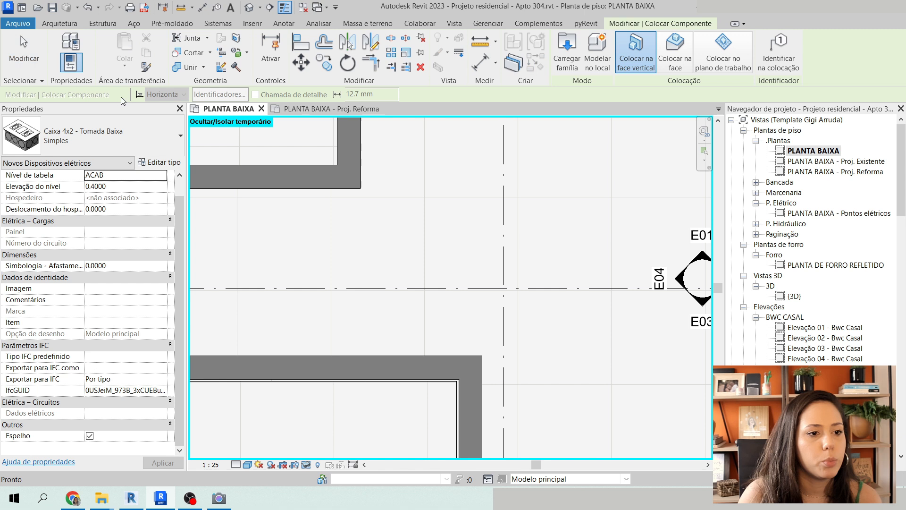
left_click(82, 138)
type("interr")
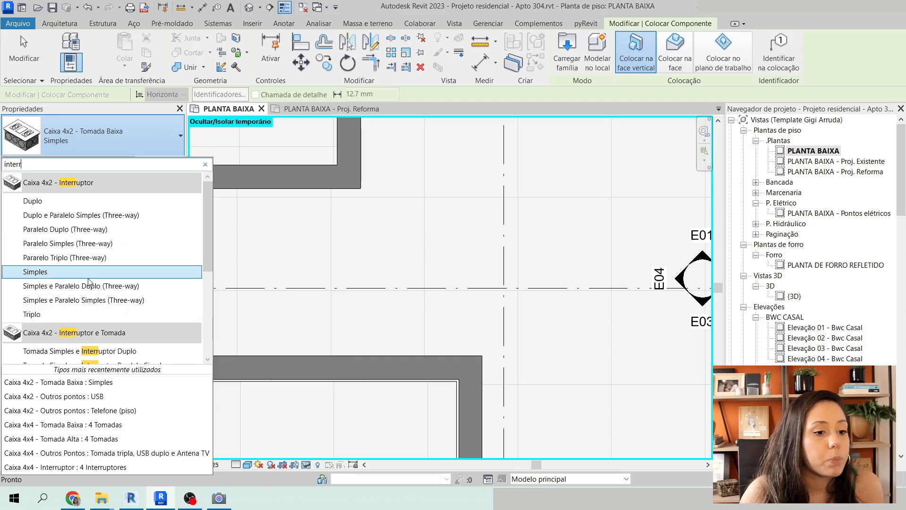
scroll(77, 289, "down", 3)
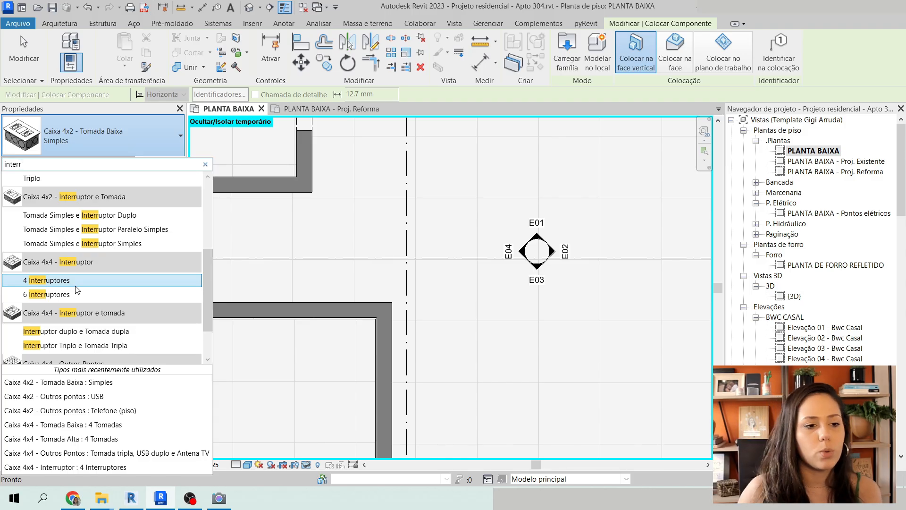
left_click(65, 280)
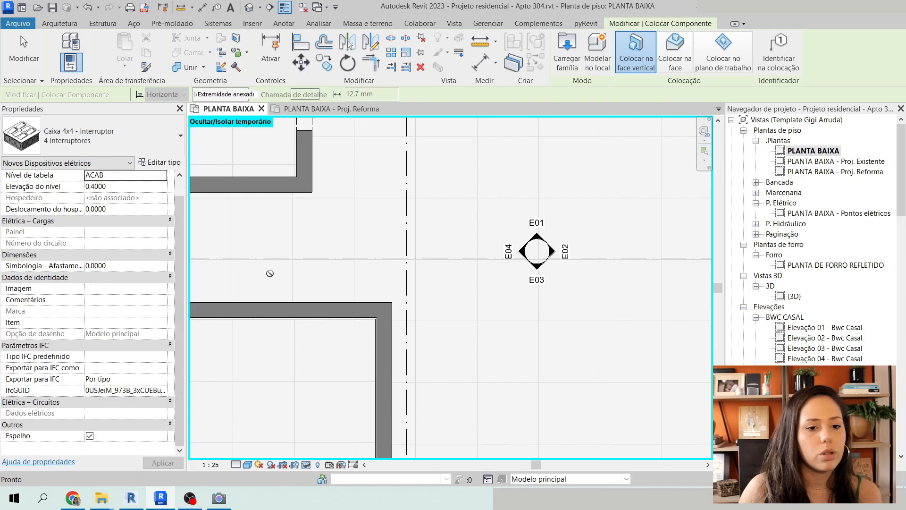
scroll(359, 274, "up", 3)
scroll(358, 275, "up", 2)
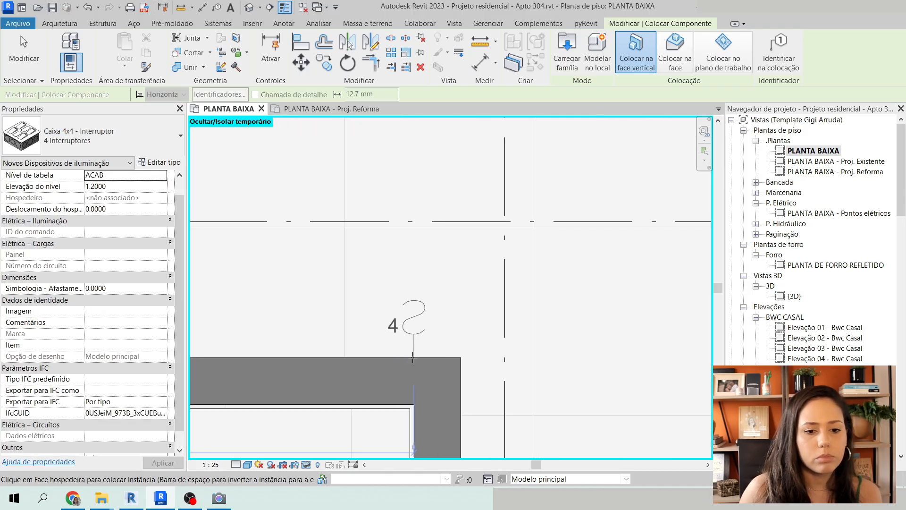
left_click(408, 358)
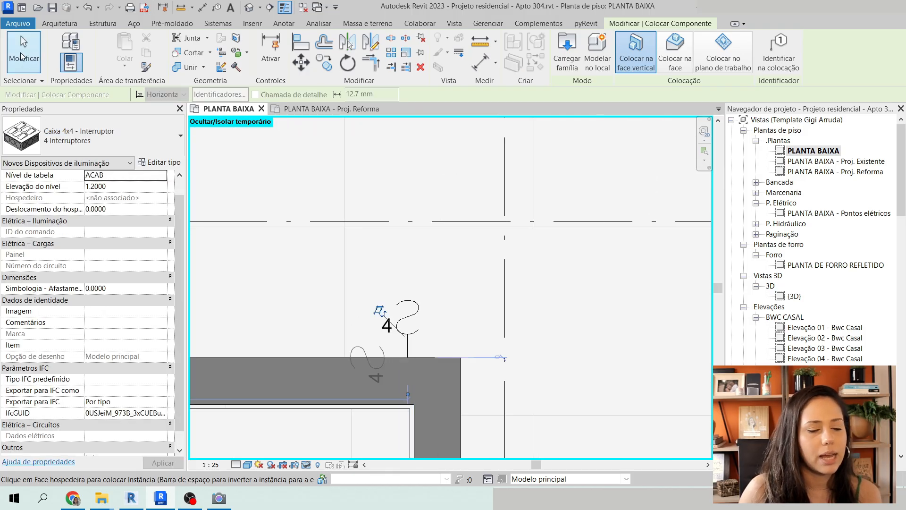
left_click(20, 55)
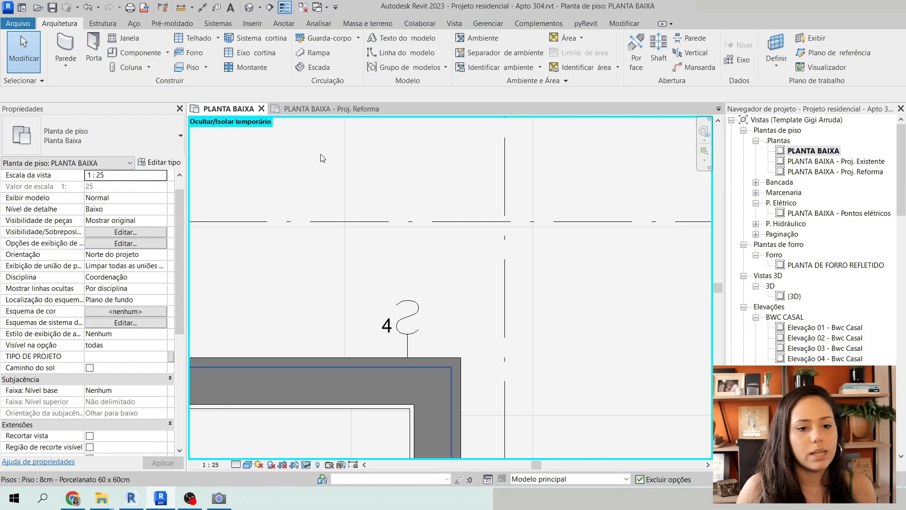
Flip the four-switch box's symbol horizontally and set its distance from the wall's outer corner face to 0.25 m
left_click(412, 320)
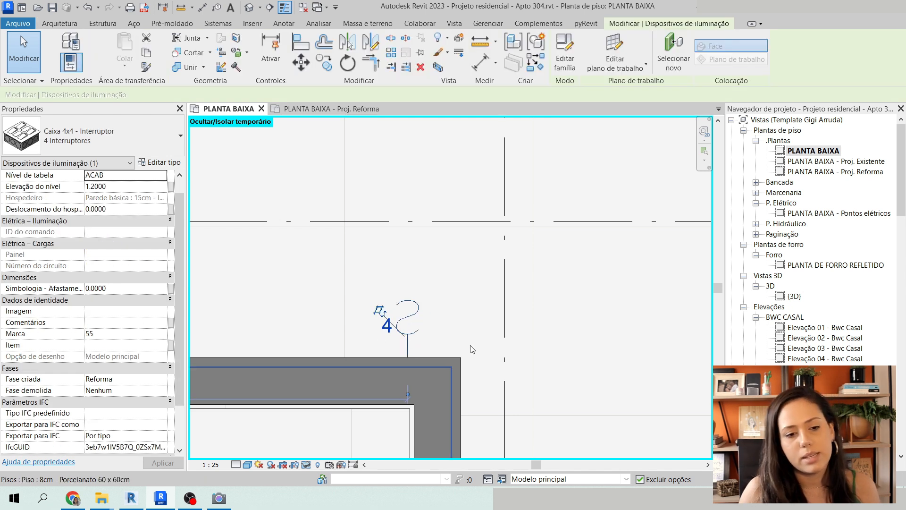
key("space")
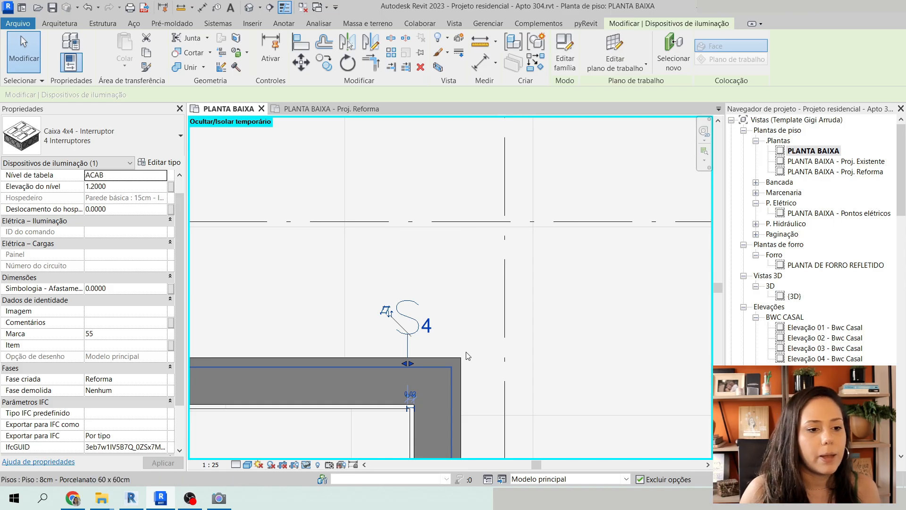
scroll(466, 355, "down", 2)
scroll(450, 355, "up", 4)
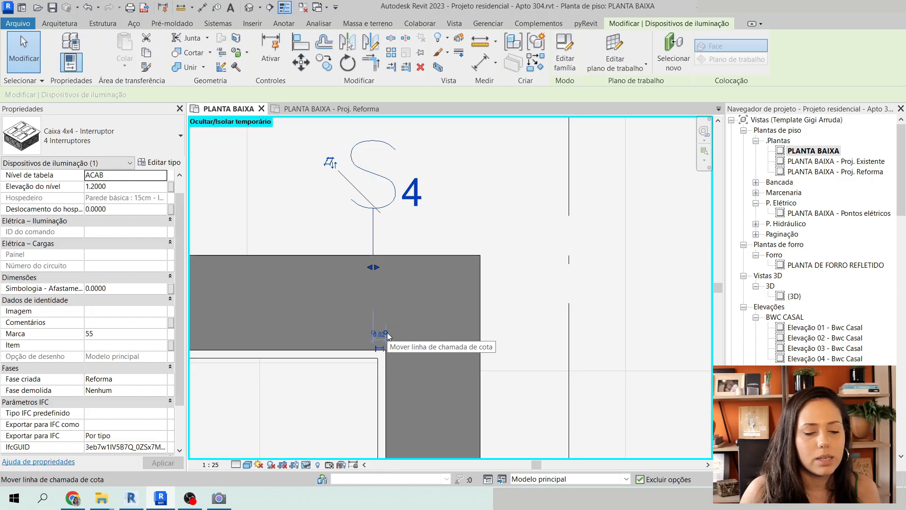
left_click_drag(387, 333, 484, 288)
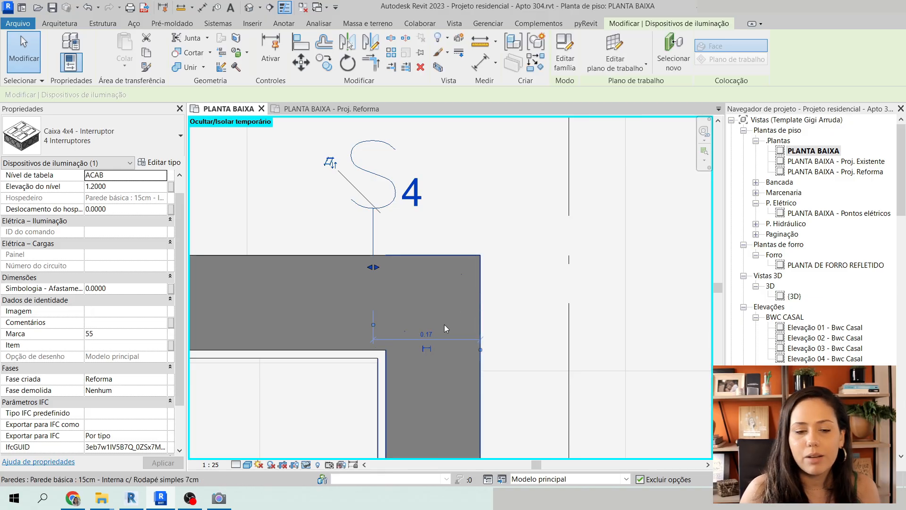
left_click(426, 334)
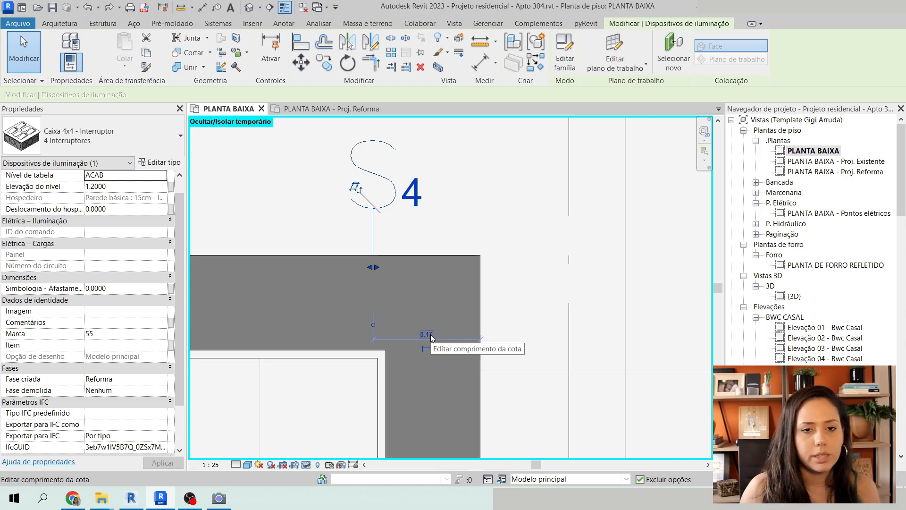
type("0.25")
key("Return")
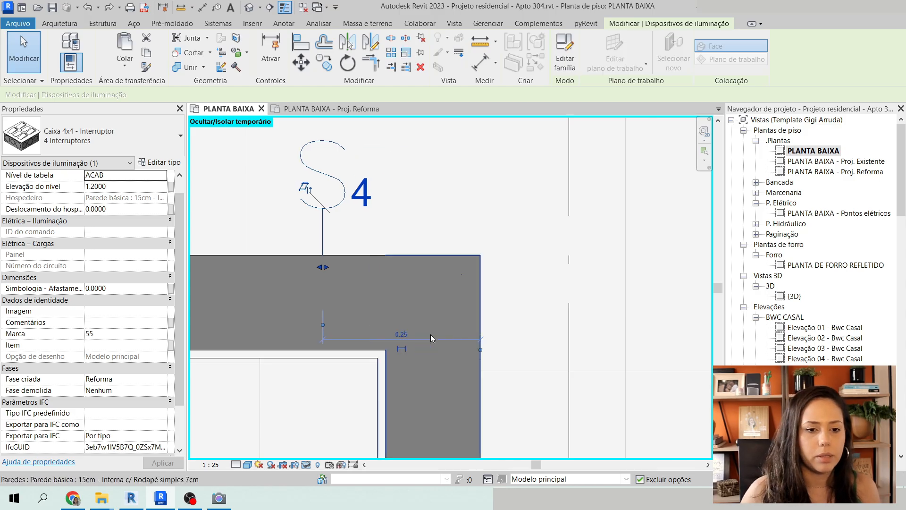
scroll(431, 334, "down", 2)
key("Escape")
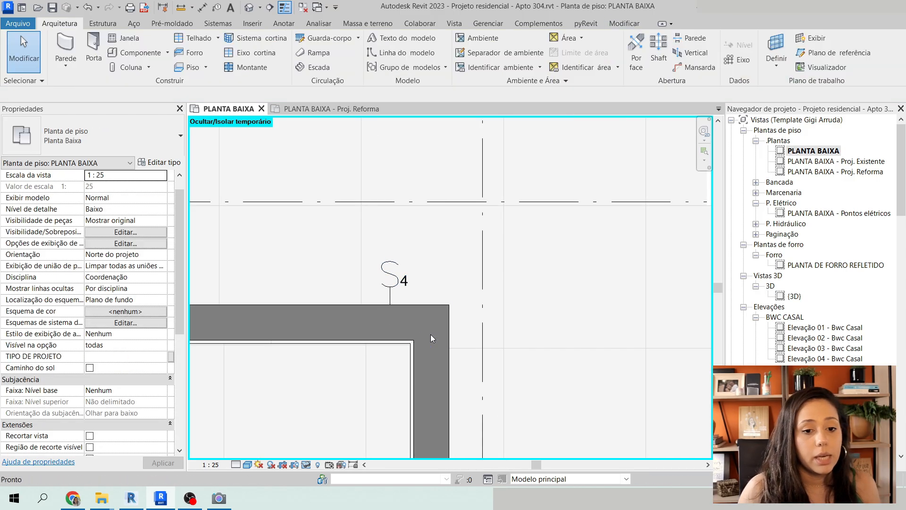
Examine the corridor's lower wall, its doors and the corner wall beside the four-switch box in the floor plan
scroll(431, 334, "down", 3)
middle_click_drag(575, 322, 550, 265)
middle_click_drag(549, 341, 561, 377)
middle_click_drag(357, 350, 454, 340)
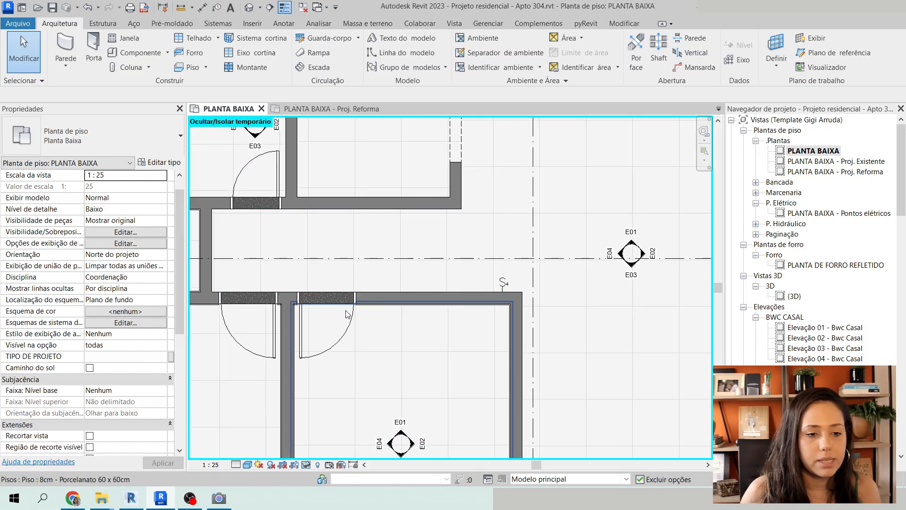
middle_click_drag(353, 316, 422, 317)
middle_click_drag(700, 427, 494, 340)
scroll(379, 233, "up", 4)
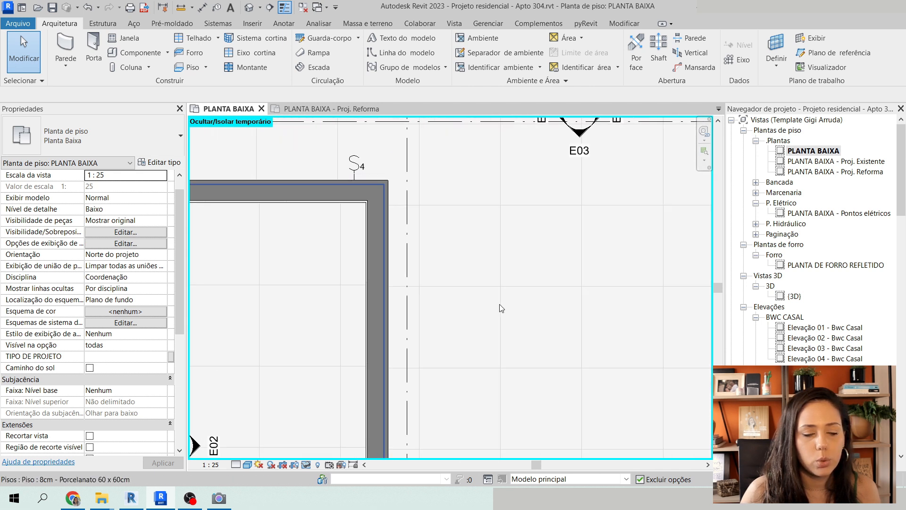
middle_click_drag(499, 304, 489, 283)
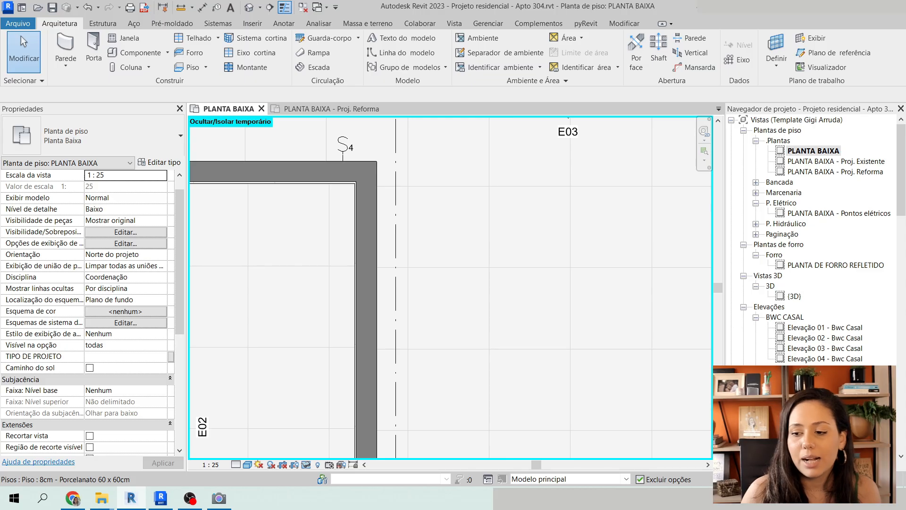
Place a Caixa 4x2 - Outros pontos Antena TV component on the vertical wall's face beside the section line
scroll(479, 215, "down", 4)
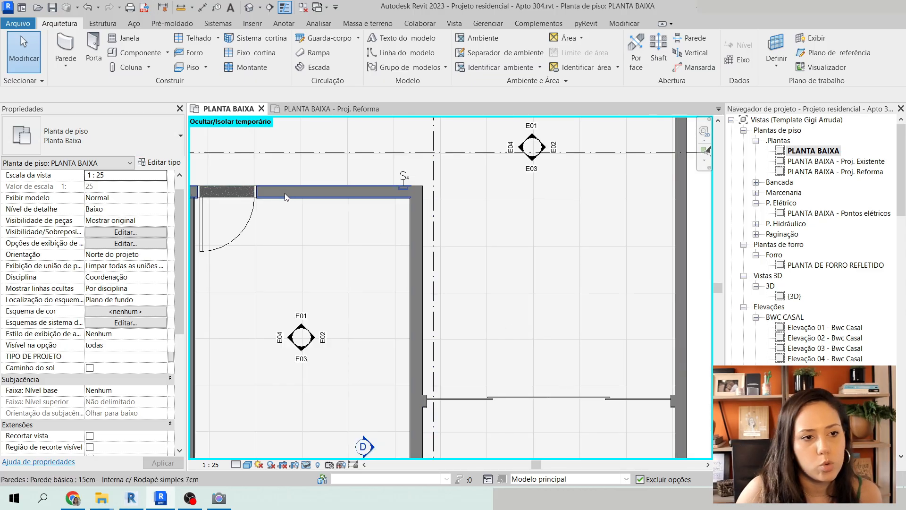
left_click(141, 52)
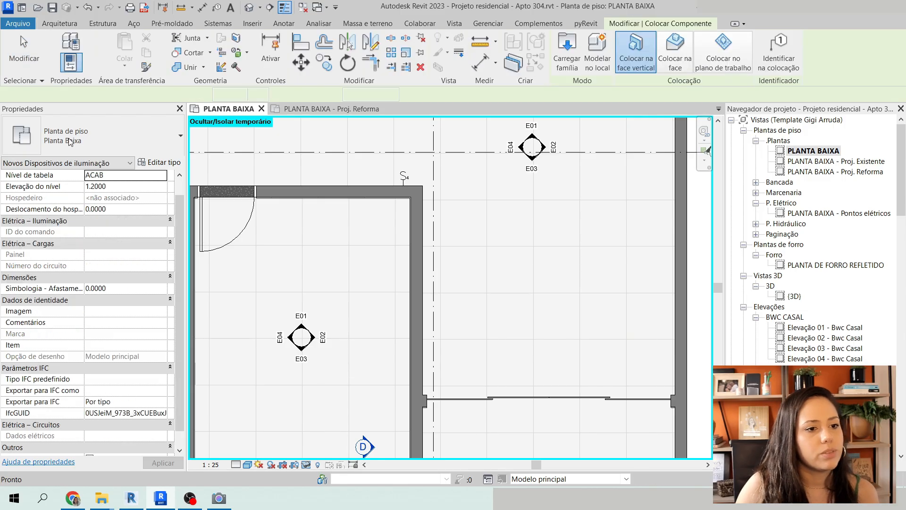
left_click(113, 137)
type("tv")
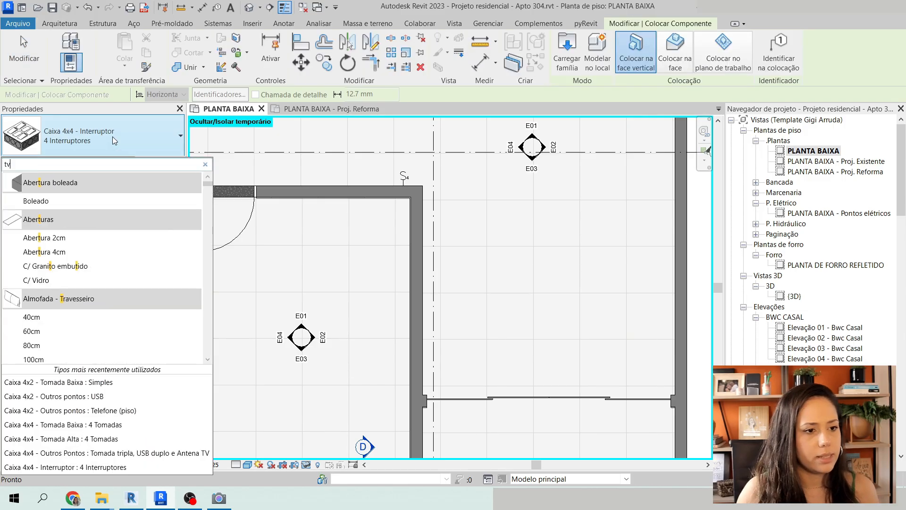
left_click(40, 202)
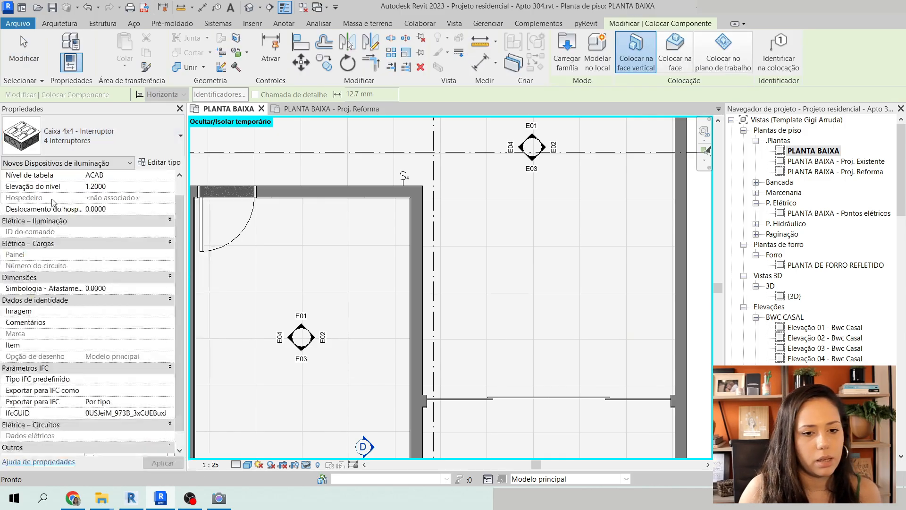
scroll(420, 301, "up", 4)
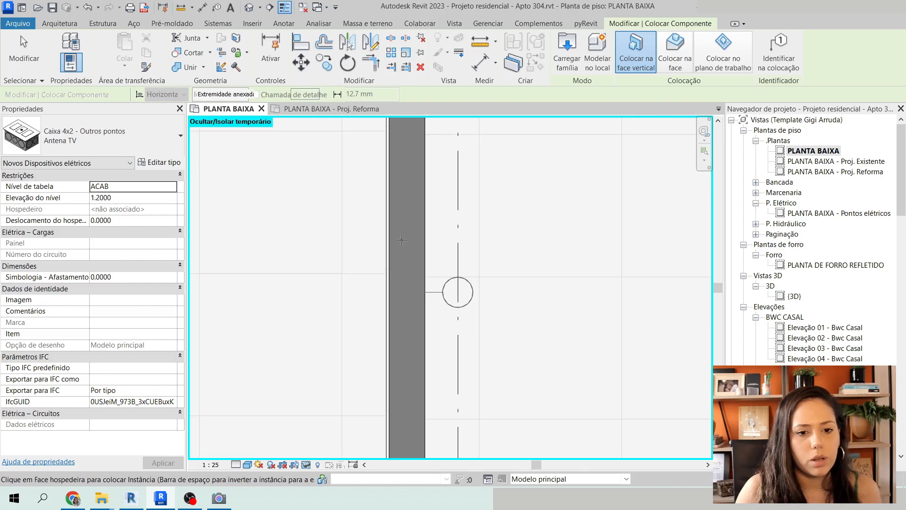
left_click(427, 292)
scroll(421, 260, "down", 4)
key("Escape")
key("Escape")
Set the TV antenna point's distance from the outer face of the upper horizontal wall to 1.55 m
scroll(423, 262, "up", 2)
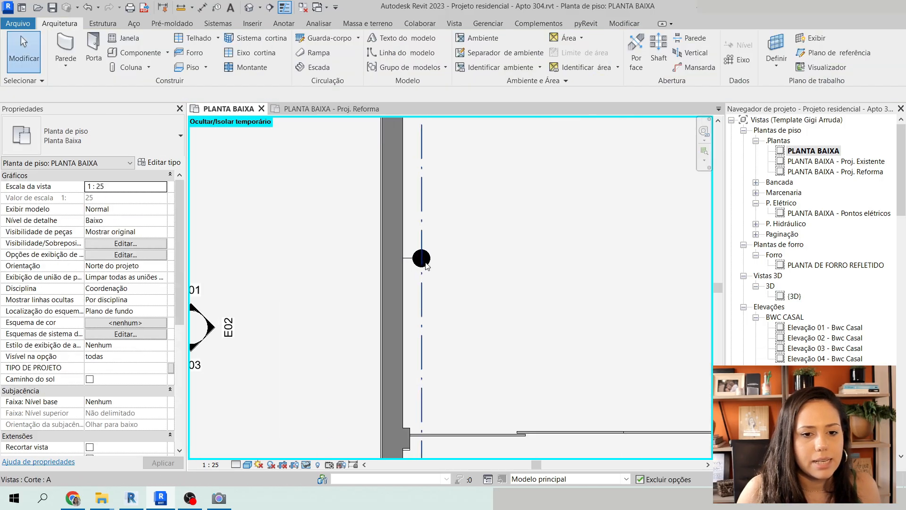
left_click(418, 260)
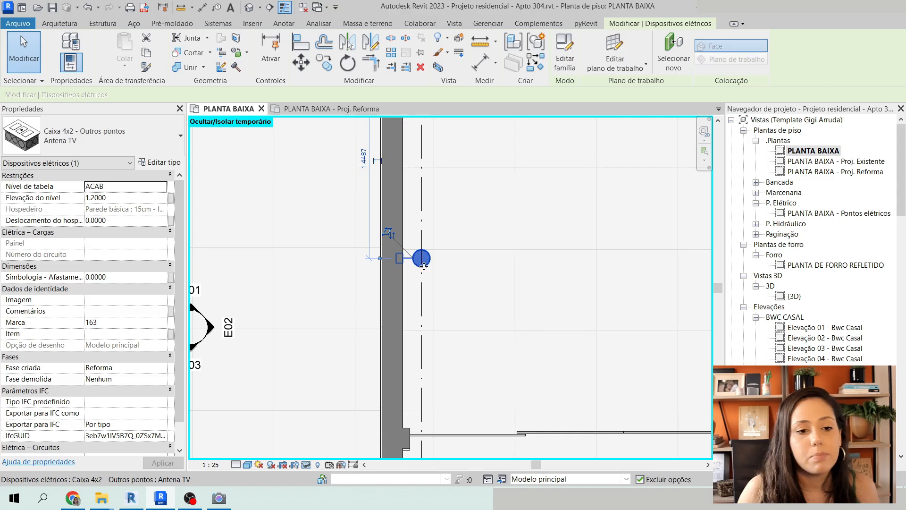
middle_click_drag(512, 210, 523, 326)
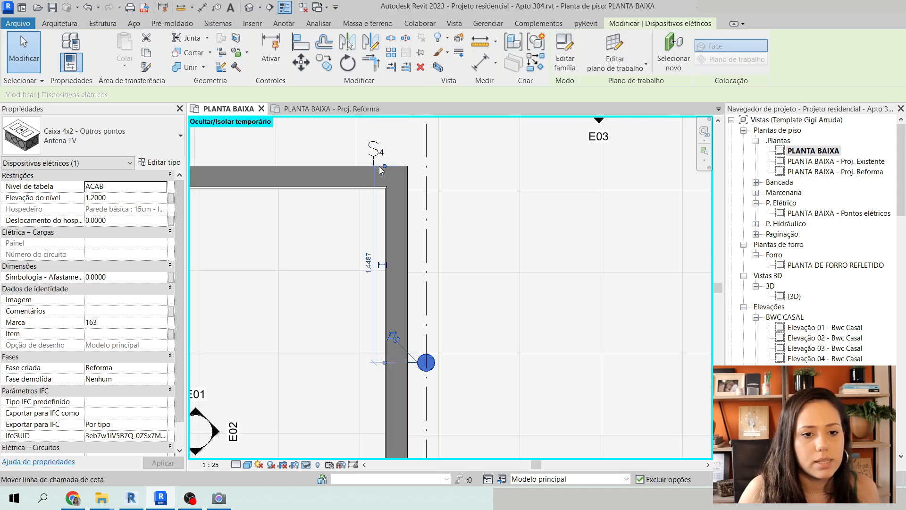
left_click(368, 264)
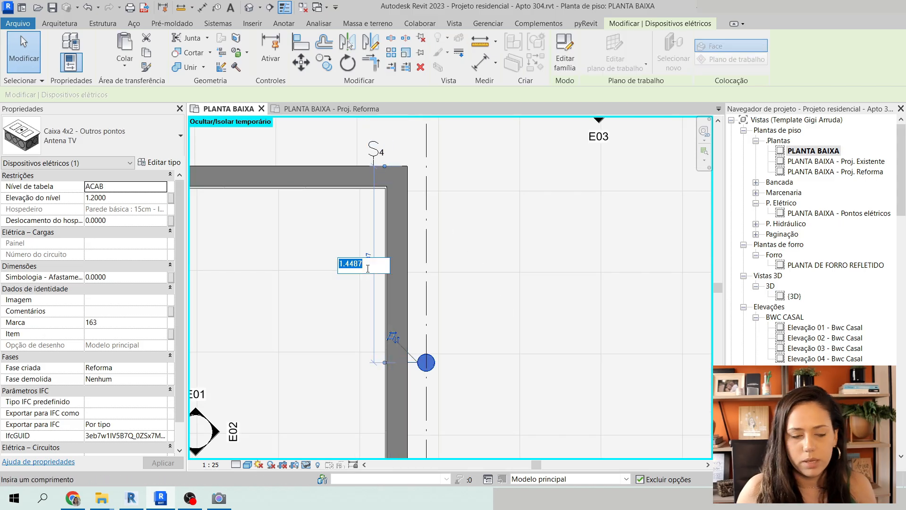
type("1.55")
key("Return")
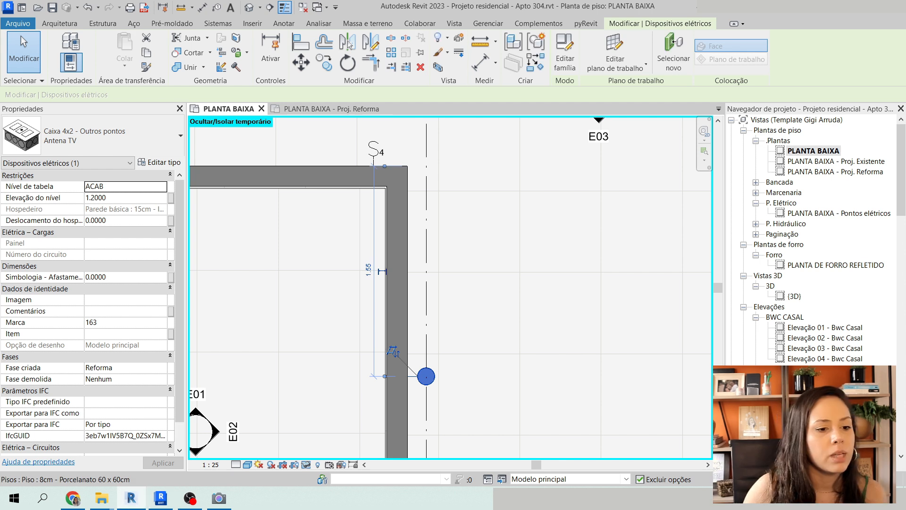
Change the TV antenna point's created phase to Existente
left_click(162, 367)
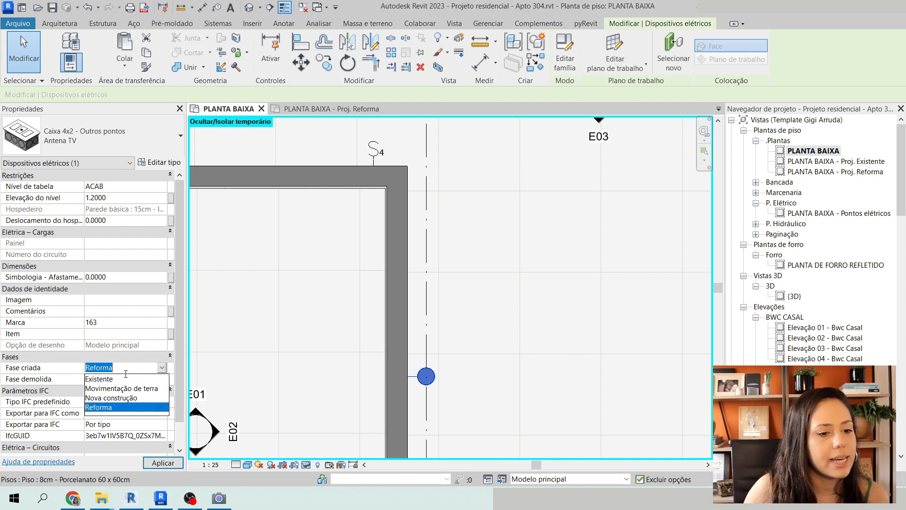
left_click(106, 380)
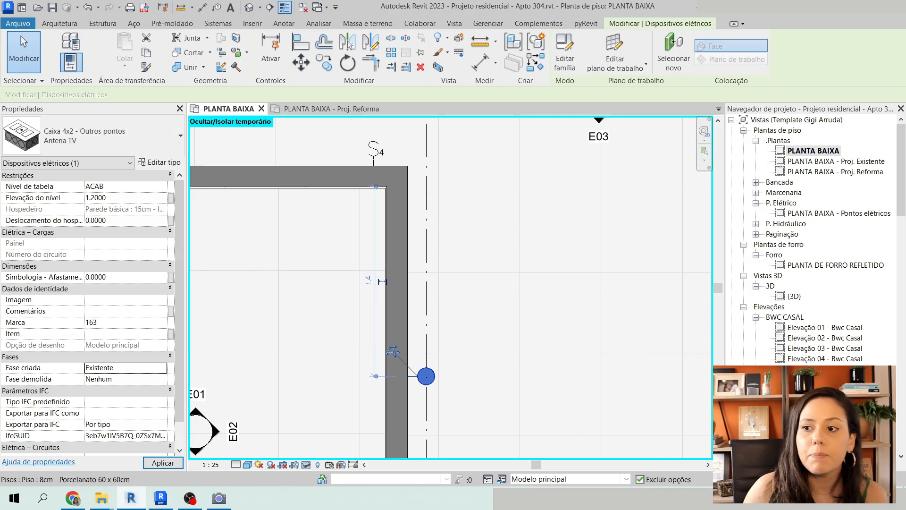
middle_click_drag(561, 311, 555, 292)
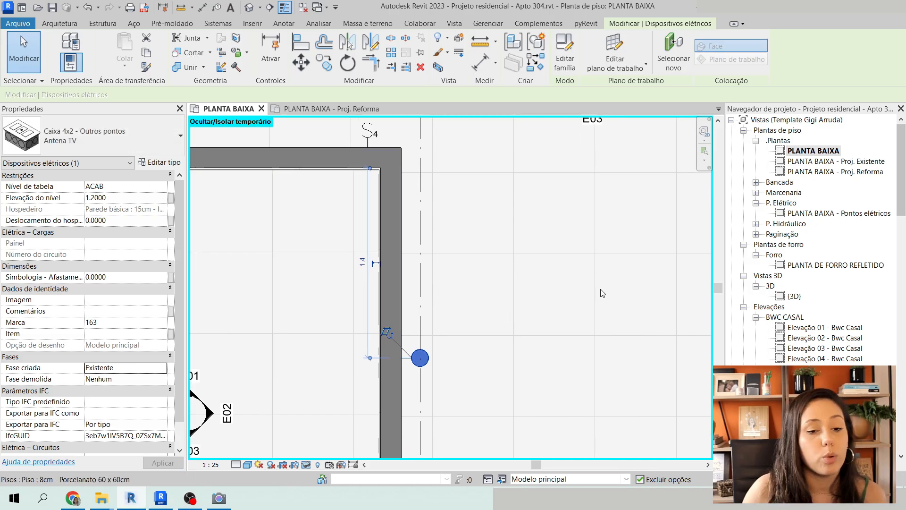
scroll(429, 181, "down", 1)
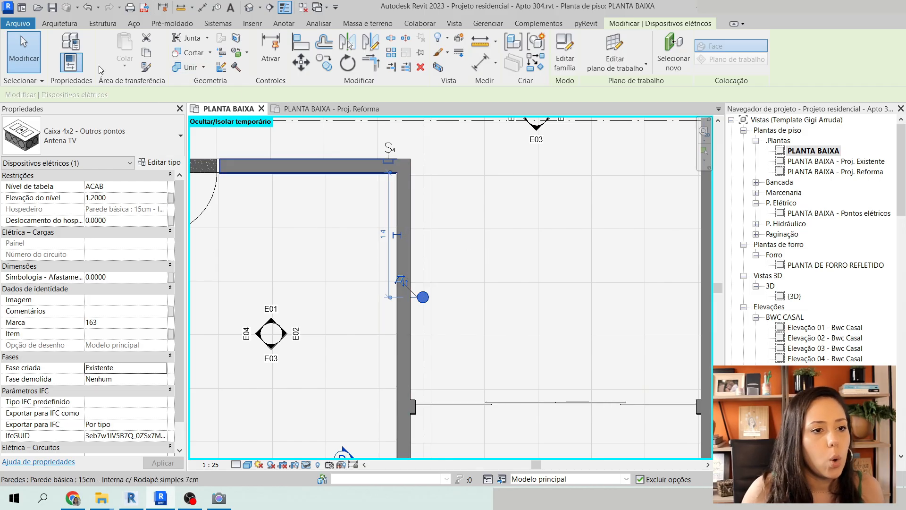
Place a Caixa 4x2 - Tomada Baixa Dupla outlet on the same wall face, just below the TV antenna point
key("Escape")
left_click(137, 53)
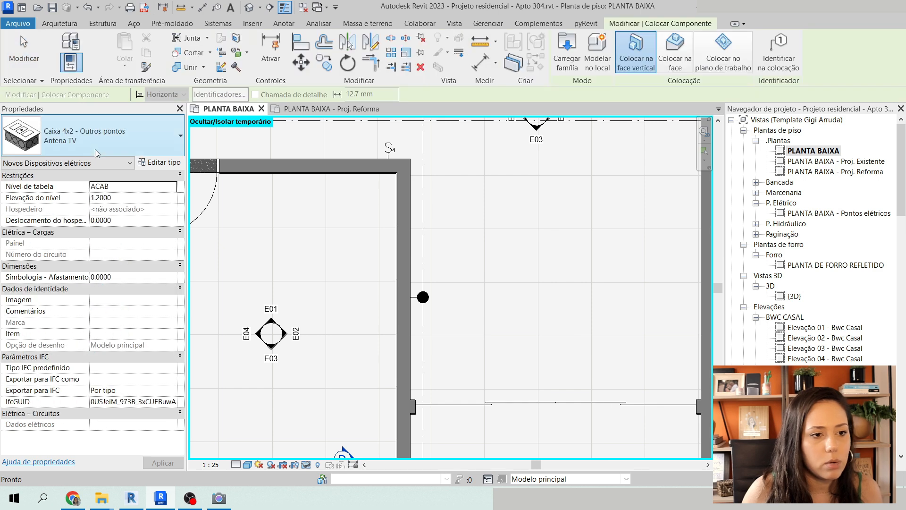
left_click(92, 140)
type("tomada")
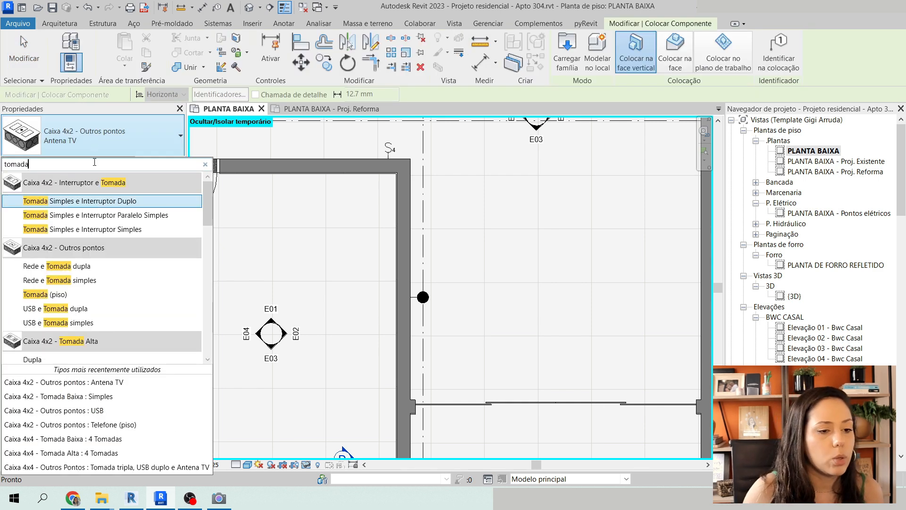
scroll(121, 311, "down", 3)
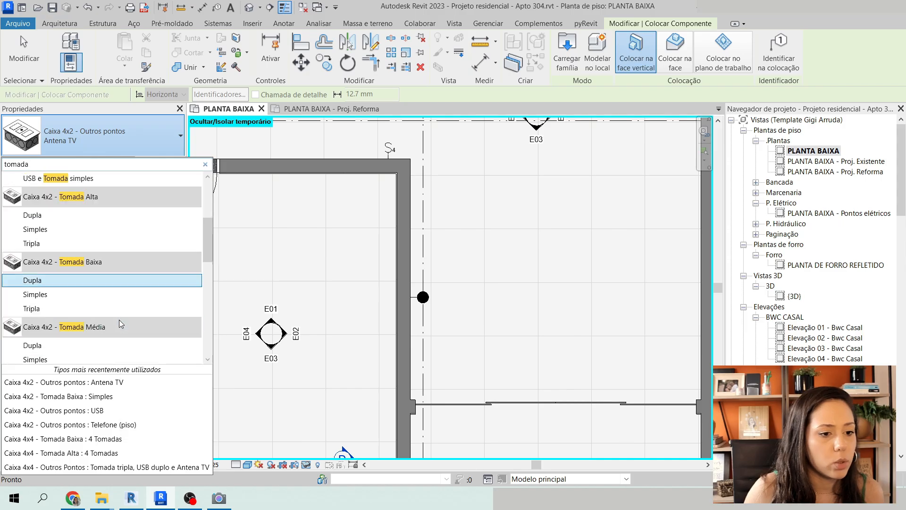
left_click(32, 282)
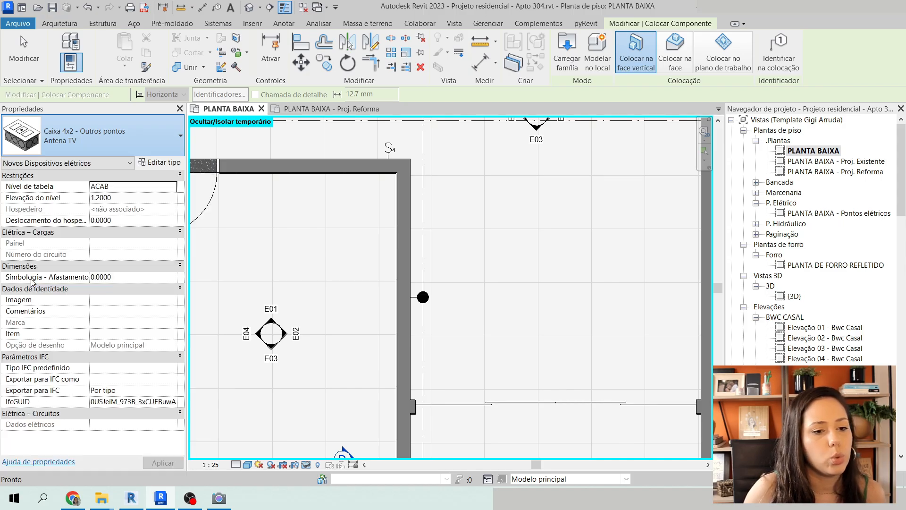
scroll(475, 314, "up", 4)
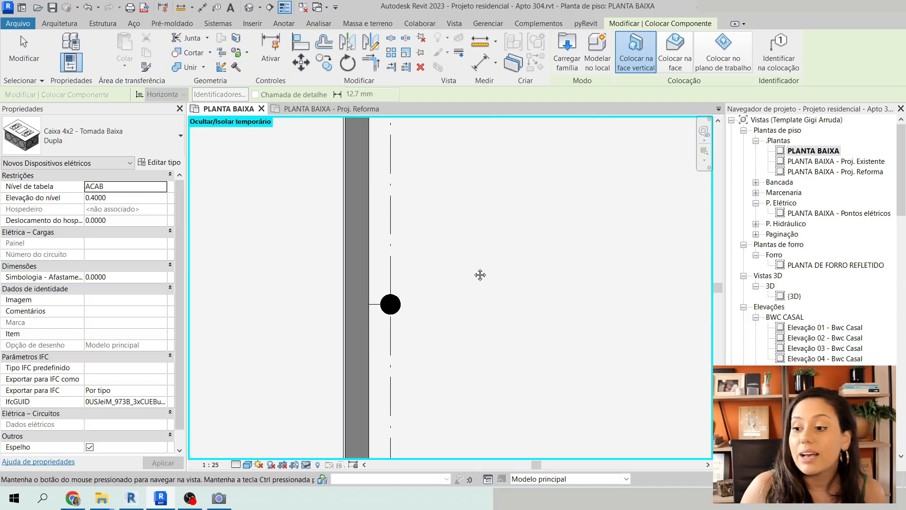
scroll(475, 275, "down", 1)
middle_click_drag(475, 274, 457, 251)
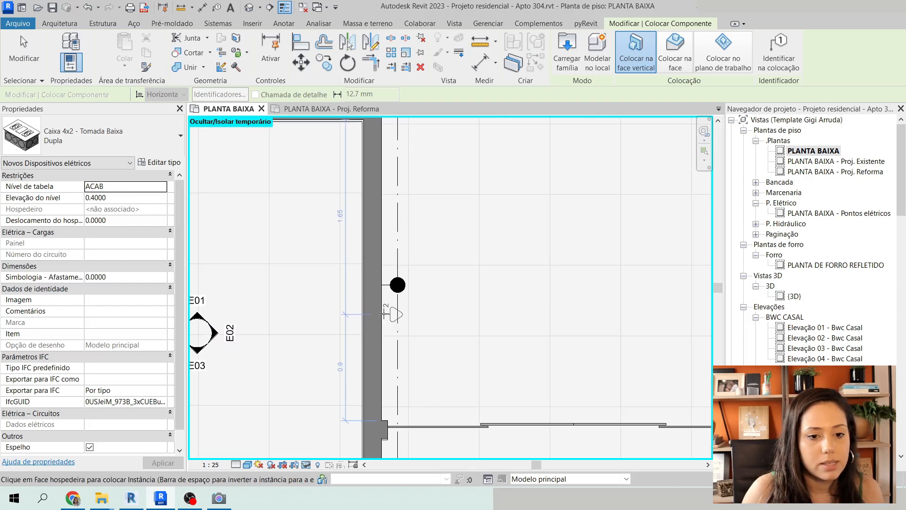
left_click(384, 313)
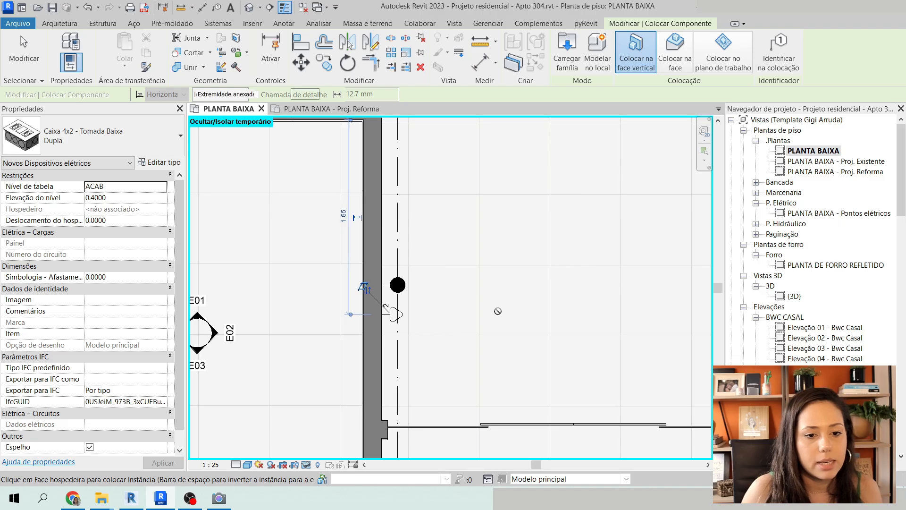
key("Escape")
key("Escape")
Set the double outlet's distance from the wall projection beside the sliding door to 1.3 m
scroll(392, 302, "up", 2)
left_click(351, 204)
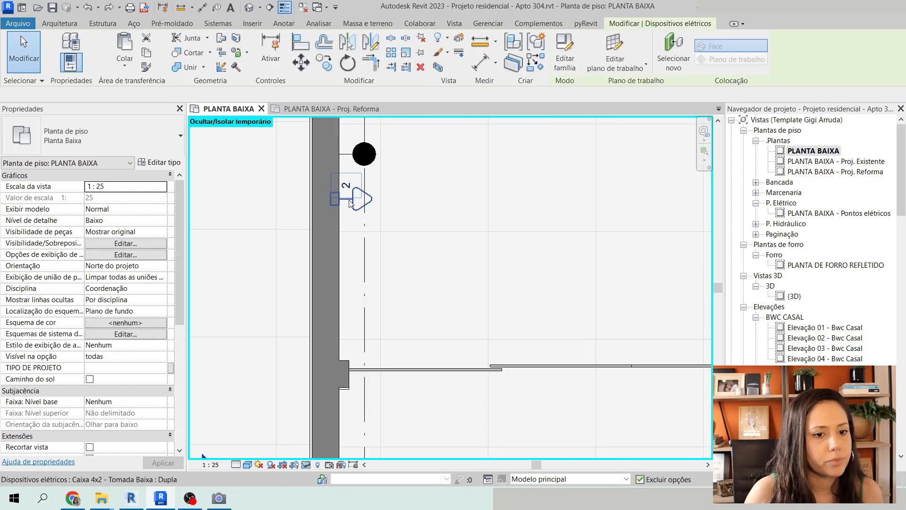
left_click(286, 279)
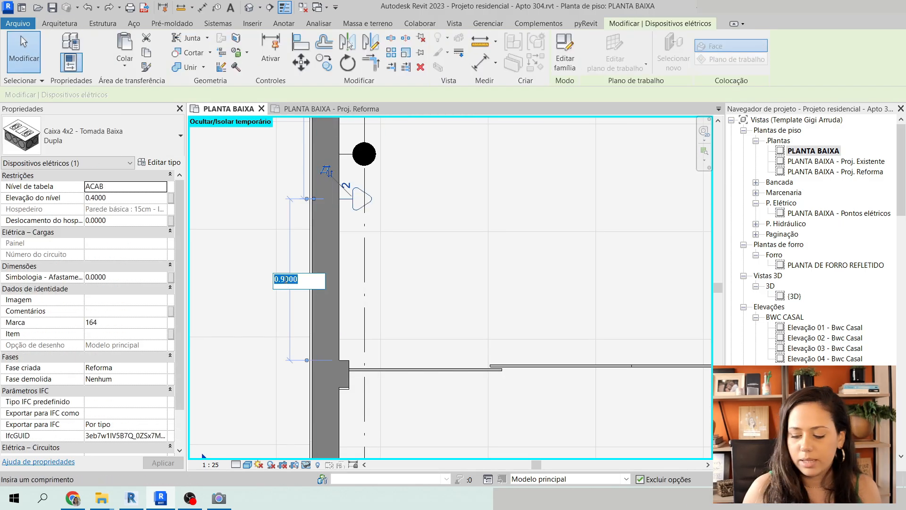
type("1.3")
key("Return")
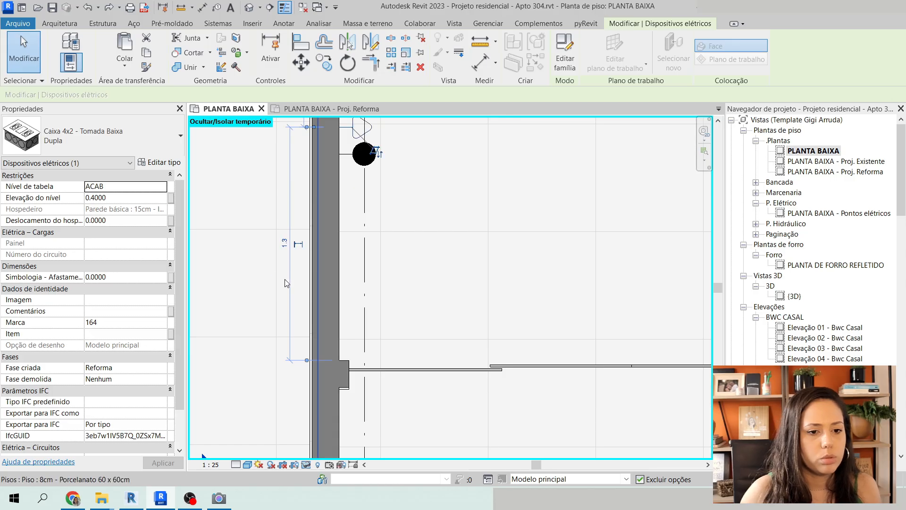
middle_click_drag(464, 248, 490, 327)
key("Escape")
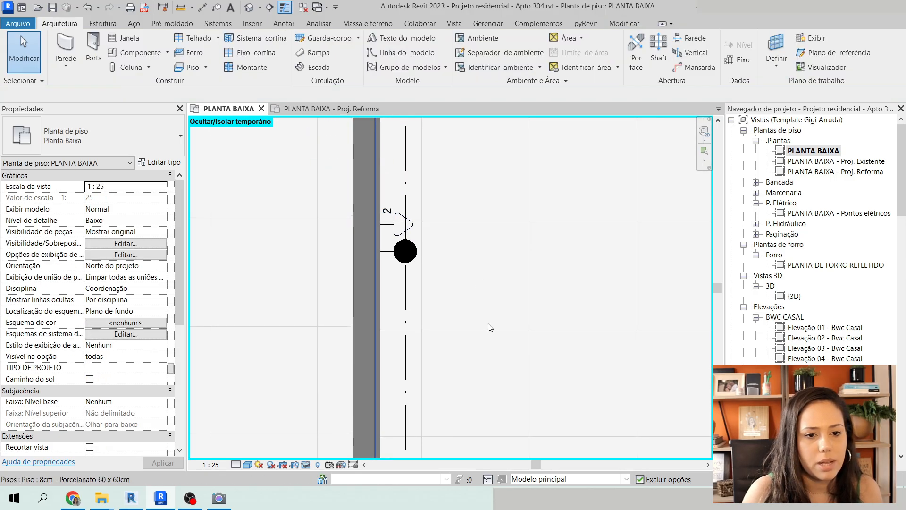
Change the double outlet next to the TV antenna point to the Caixa 4x4 - Tomada Baixa 6 Tomadas type
scroll(489, 321, "down", 2)
middle_click_drag(491, 227, 494, 253)
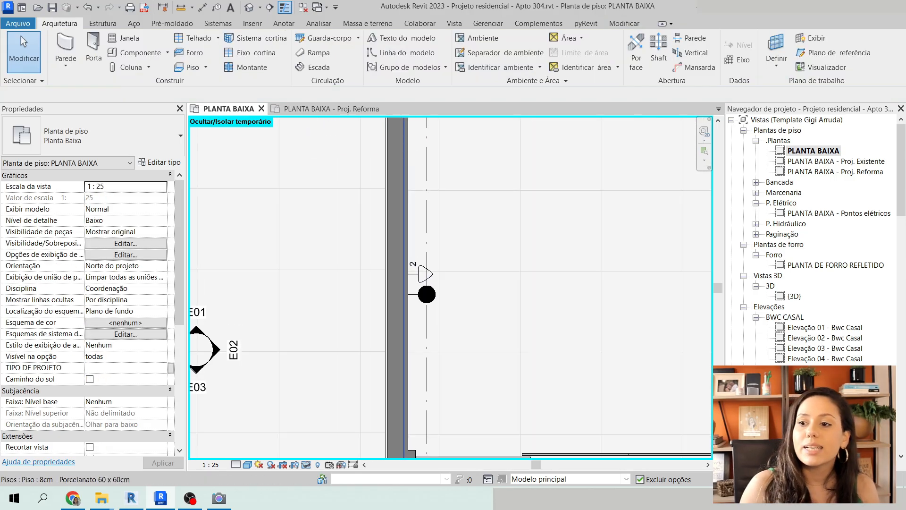
left_click(417, 281)
middle_click_drag(567, 222, 546, 259)
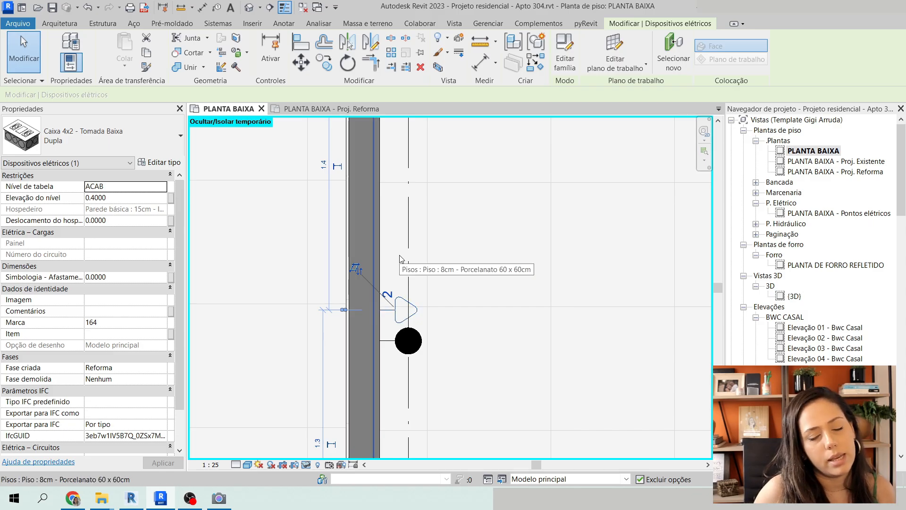
scroll(465, 178, "down", 2)
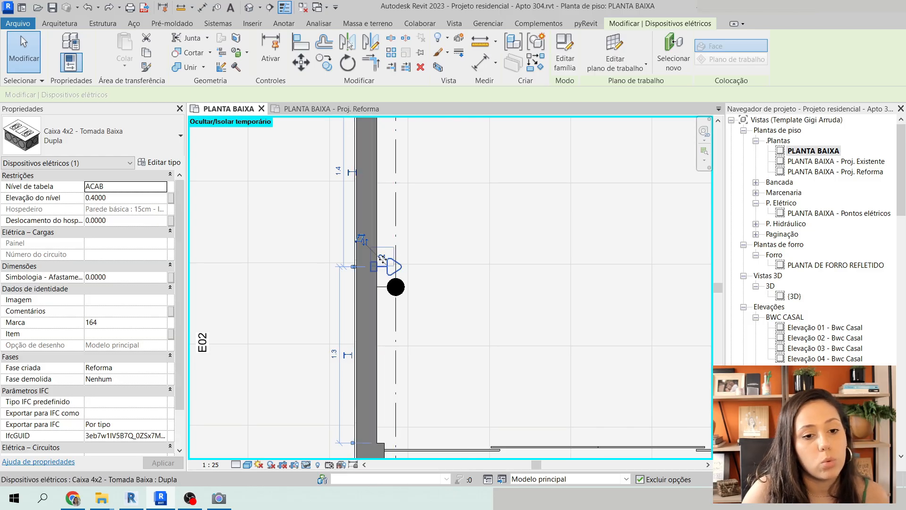
left_click(112, 140)
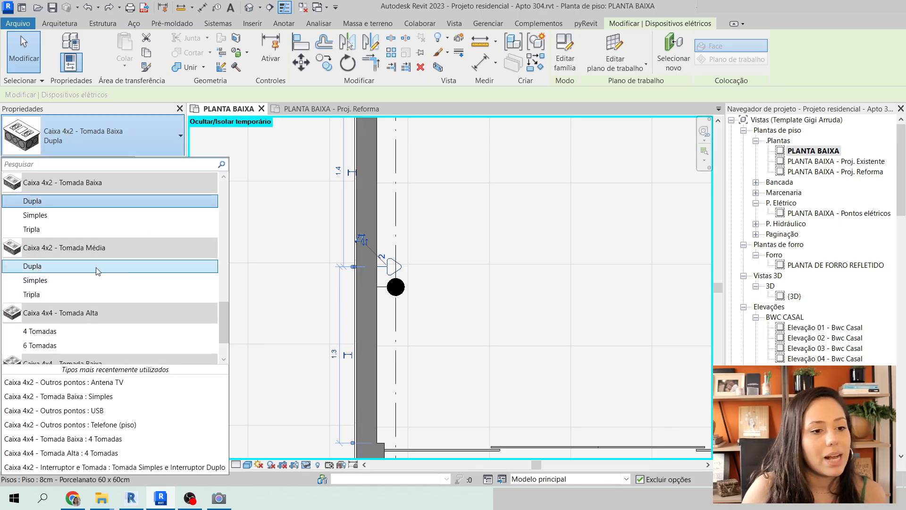
mouse_move(149, 271)
scroll(135, 286, "up", 2)
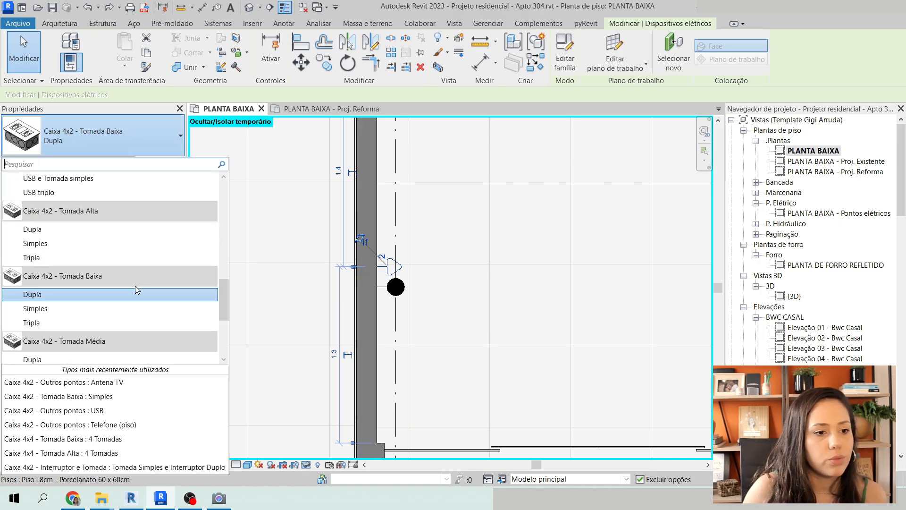
scroll(166, 314, "down", 1)
scroll(173, 296, "down", 2)
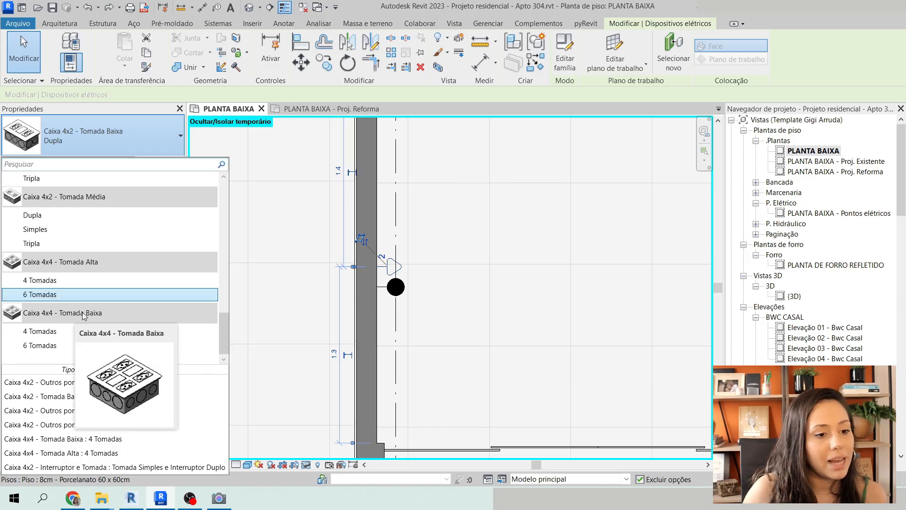
left_click(45, 346)
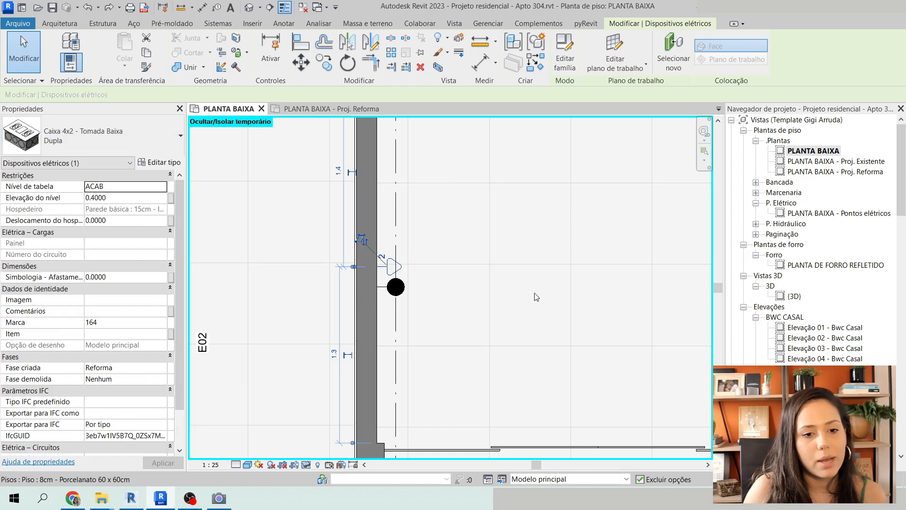
left_click(494, 252)
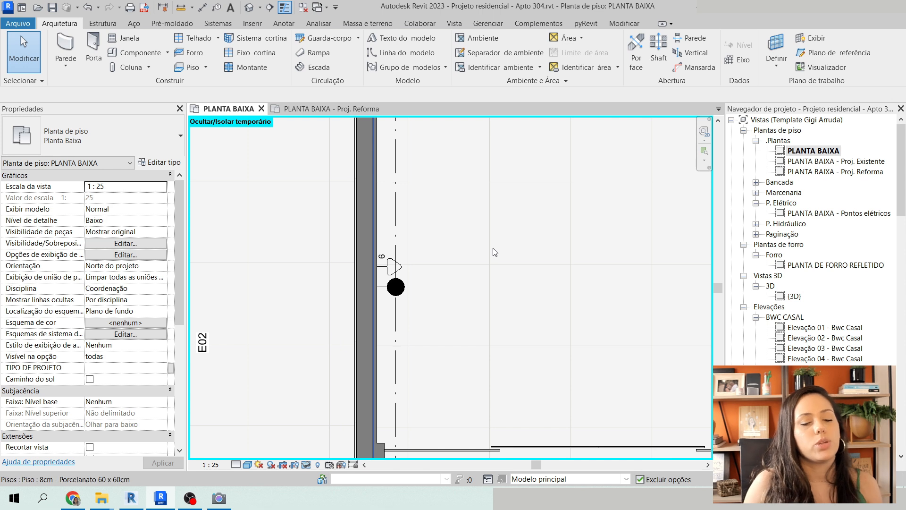
Set the six-socket low outlet's distance from the wall projection beside the sliding door to 1.4 m
left_click(398, 267)
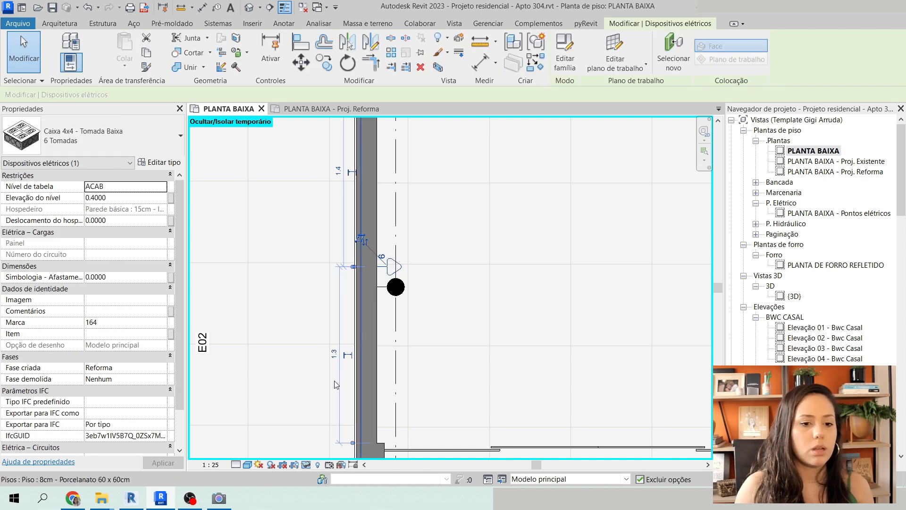
left_click(336, 351)
type("1")
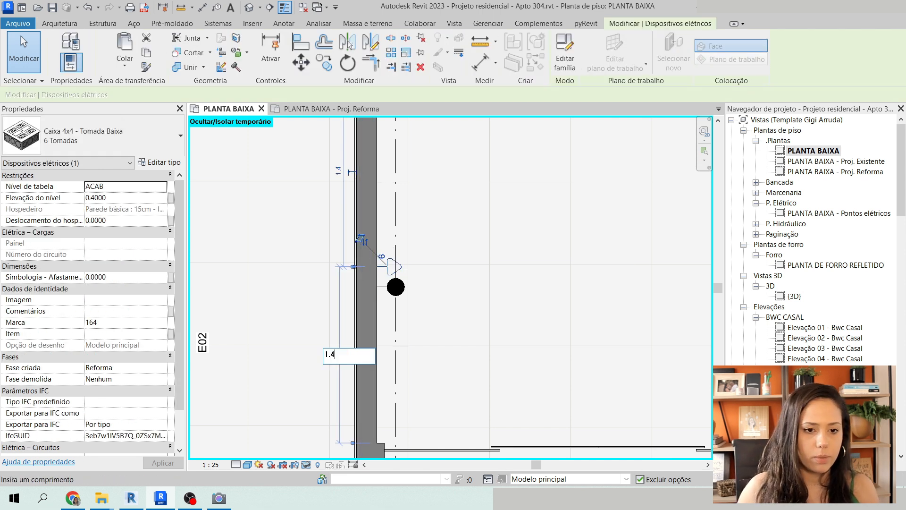
type(".4")
key("Return")
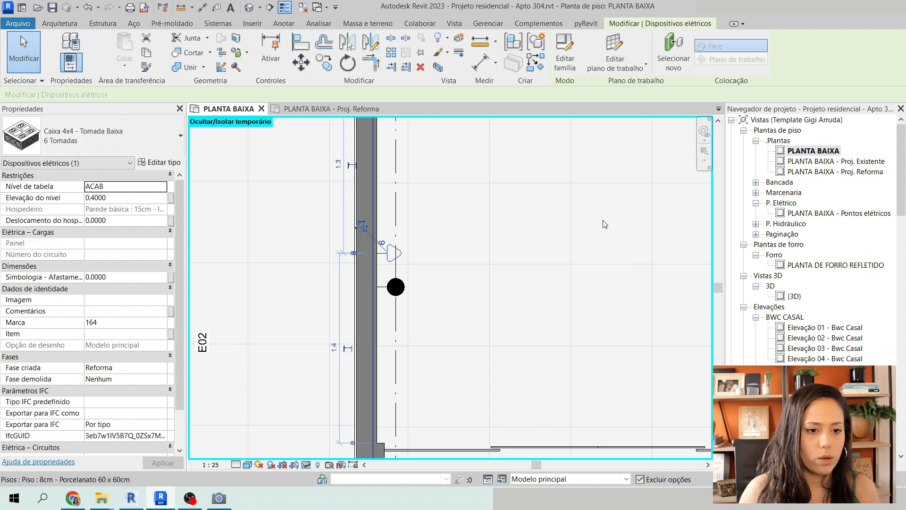
left_click(568, 321)
Place a Caixa 4x2 - Outros pontos Arandela (sem caixa) point on the TV wall, about 0.16 m from the projection beside the sliding door
scroll(410, 325, "down", 5)
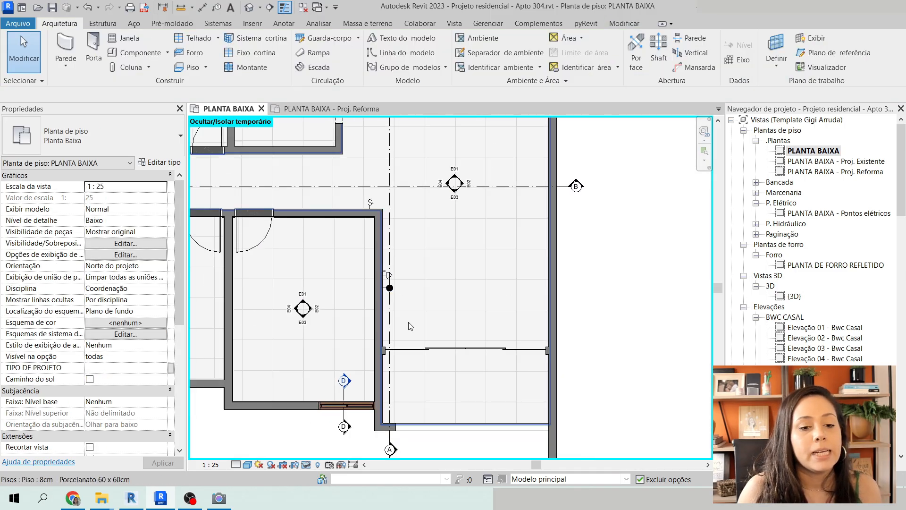
middle_click_drag(410, 326, 454, 317)
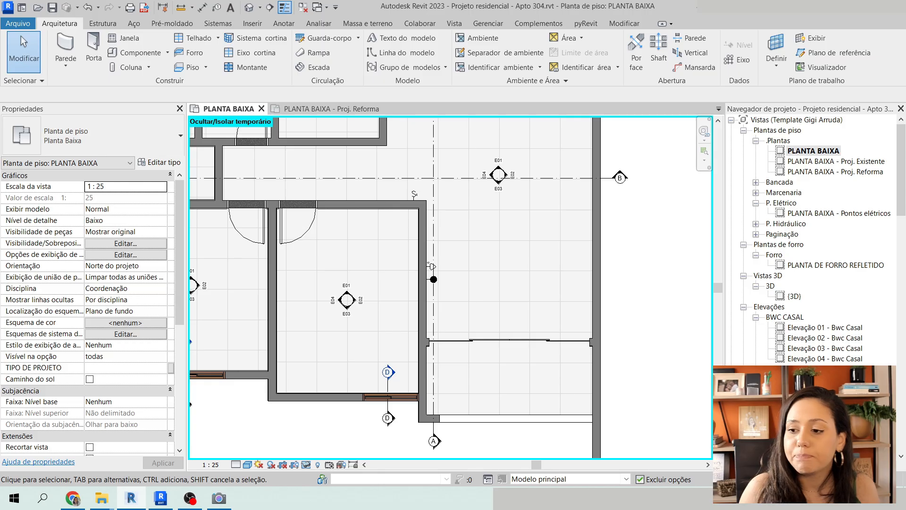
scroll(428, 339, "up", 6)
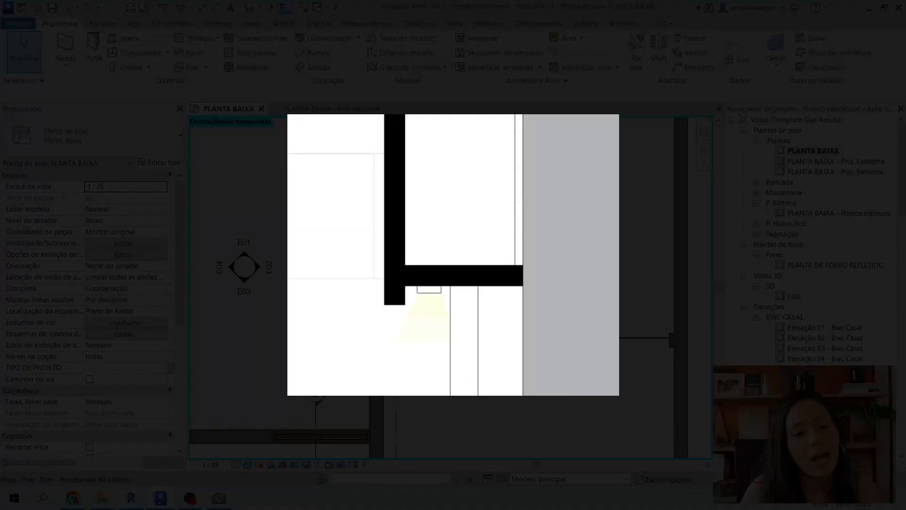
scroll(517, 259, "down", 1)
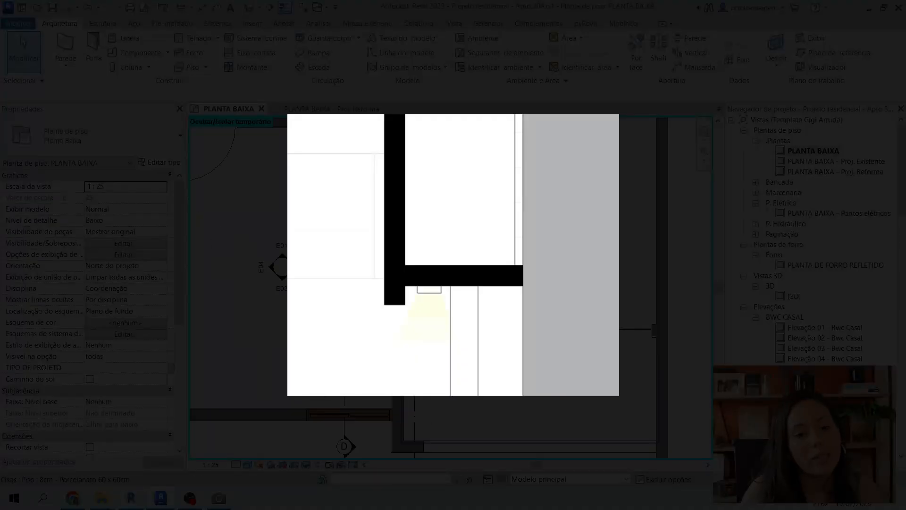
middle_click_drag(517, 259, 547, 306)
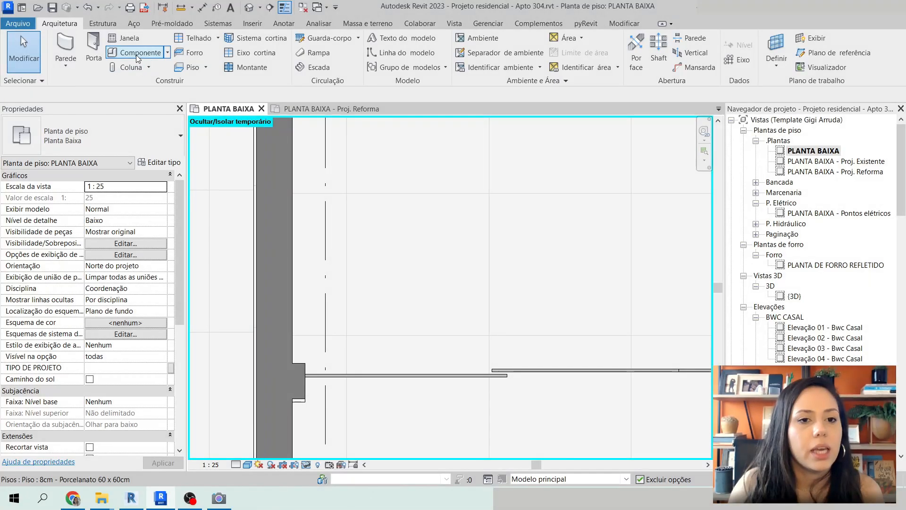
left_click(136, 54)
left_click(103, 134)
type("ar")
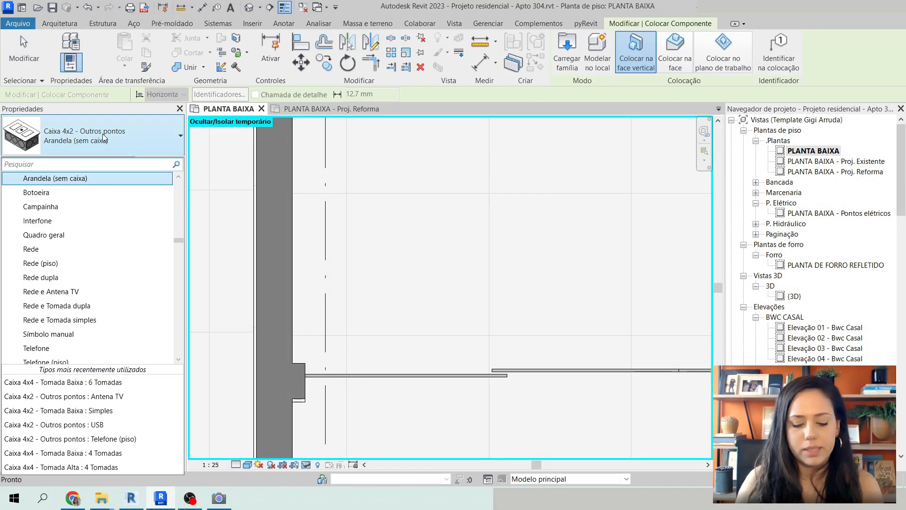
type("andel")
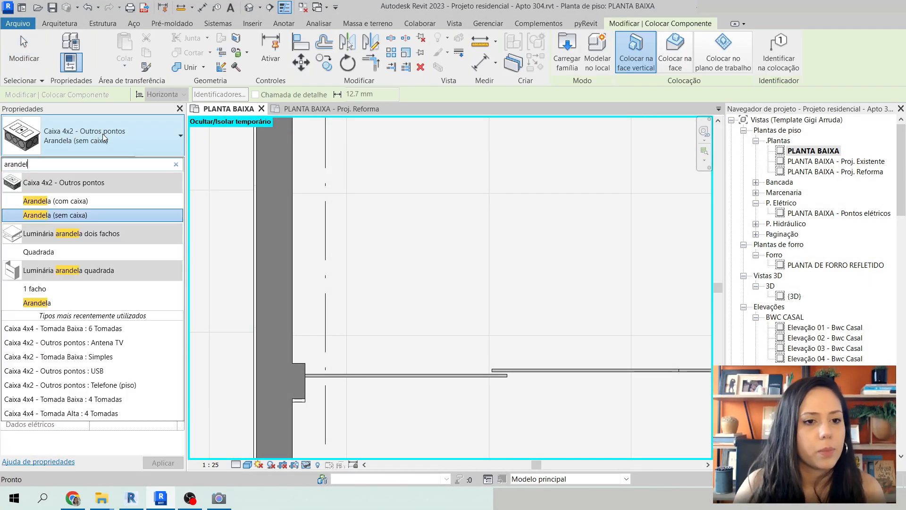
key("Return")
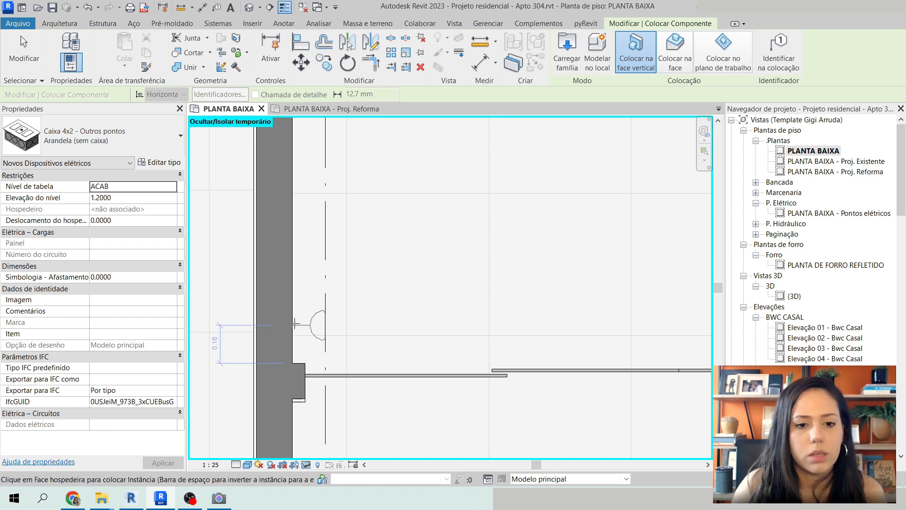
left_click(302, 314)
key("Escape")
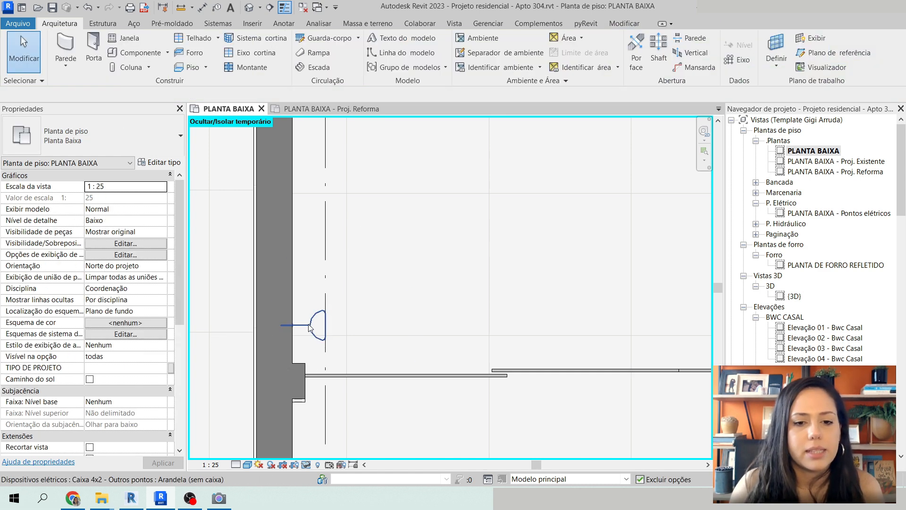
Set the wall light point's elevation from level to 0.75 m
left_click(311, 328)
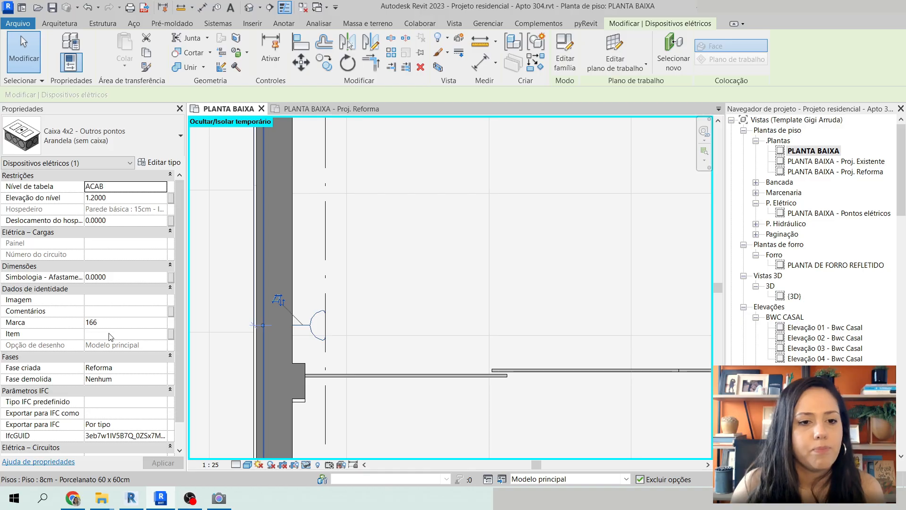
left_click(120, 198)
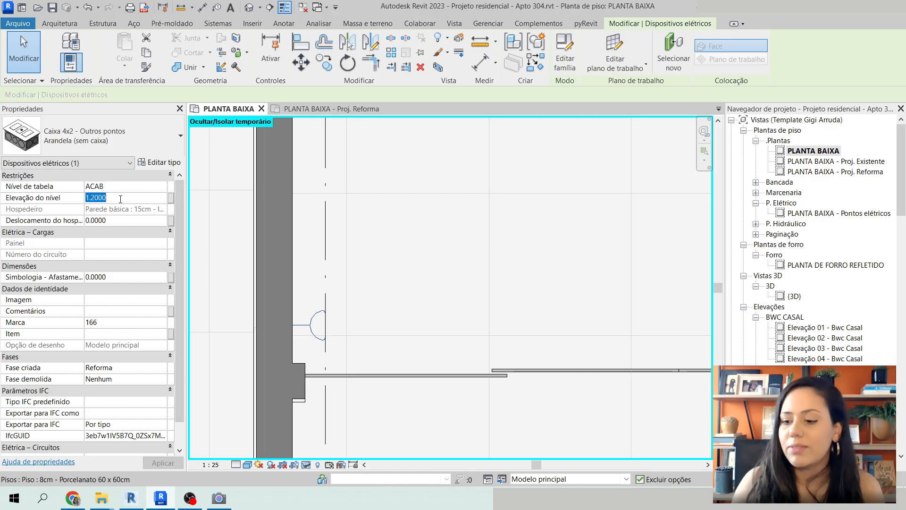
type("0.75")
key("Return")
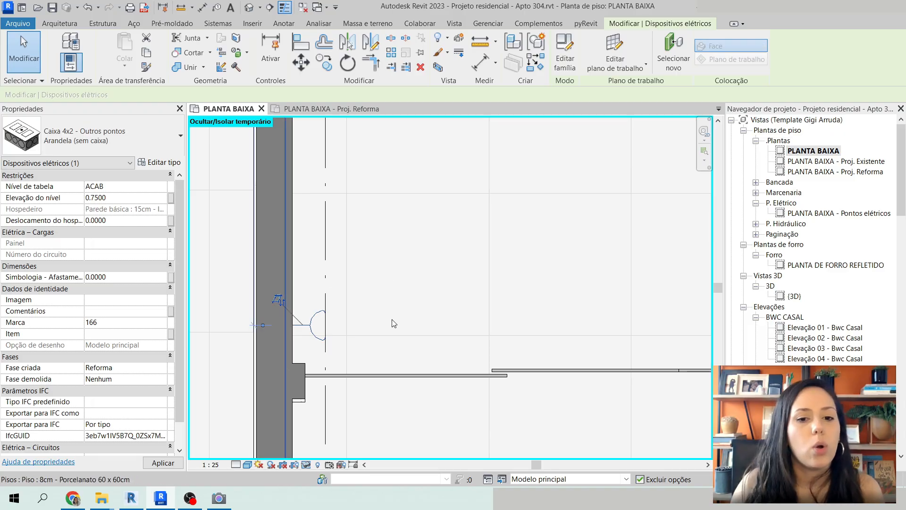
Reference the wall light point's temporary dimension to the wall projection beside the sliding door and set that distance to 0.1 m
scroll(410, 318, "down", 2)
scroll(388, 288, "down", 3)
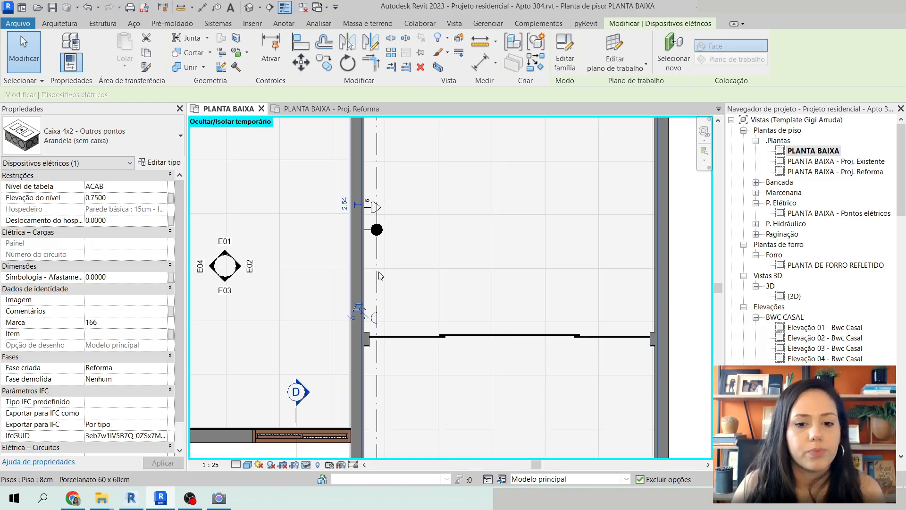
scroll(396, 302, "up", 2)
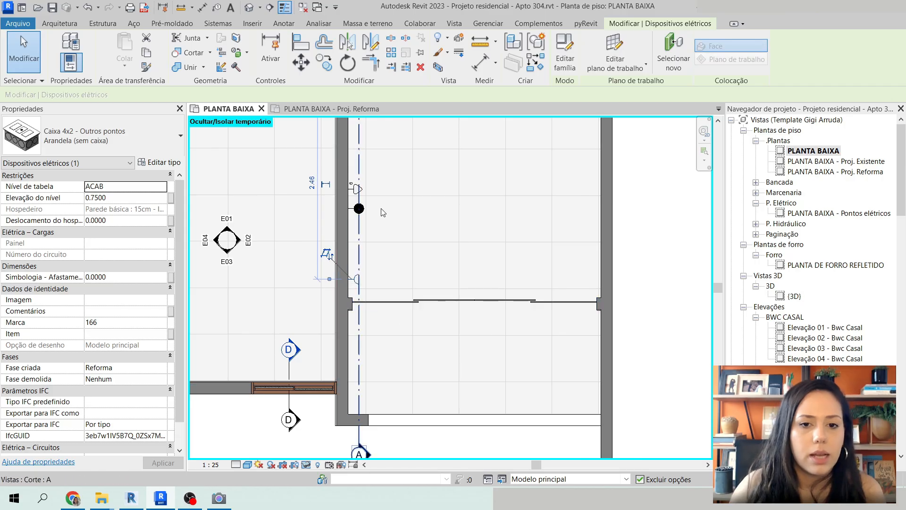
middle_click_drag(390, 221, 444, 261)
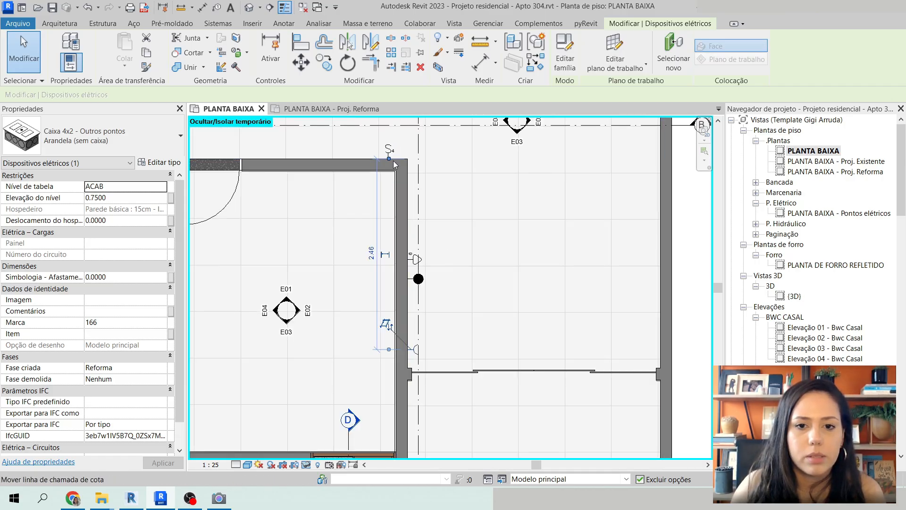
scroll(390, 160, "up", 3)
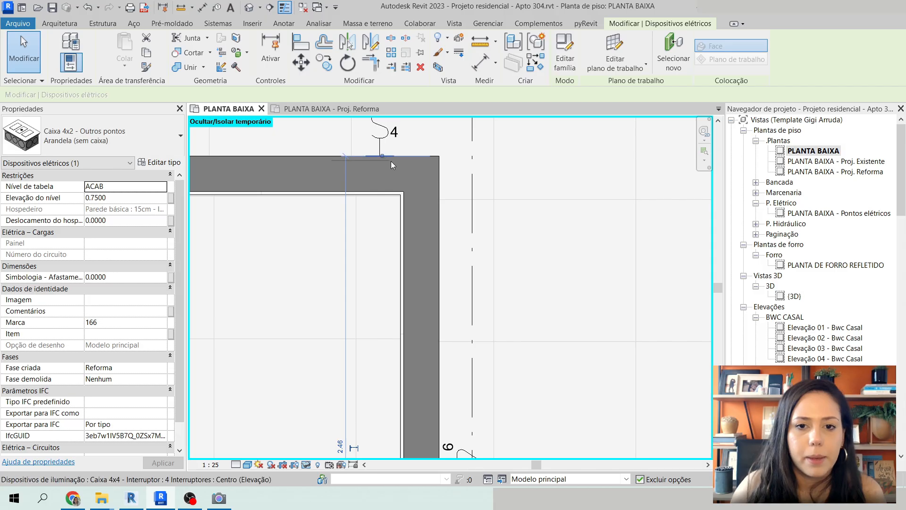
scroll(432, 146, "down", 3)
scroll(450, 407, "up", 5)
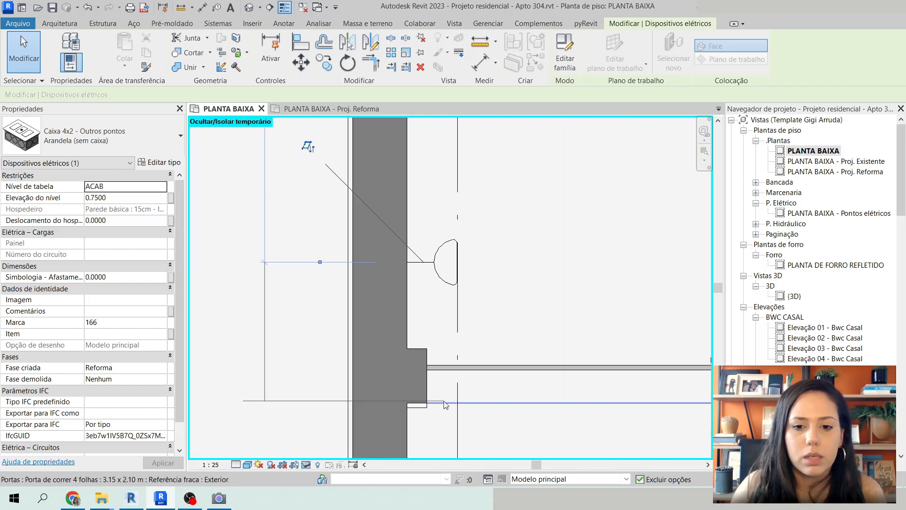
scroll(409, 322, "down", 2)
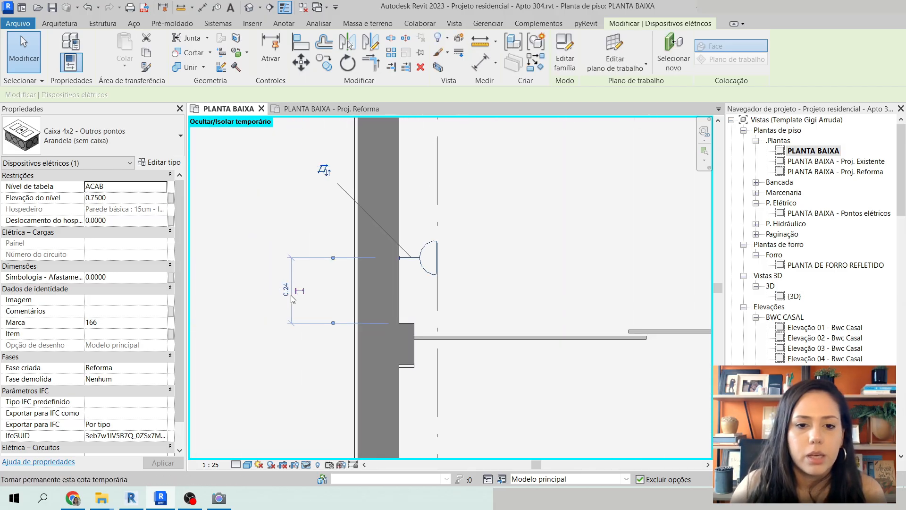
left_click(279, 290)
type("0.1")
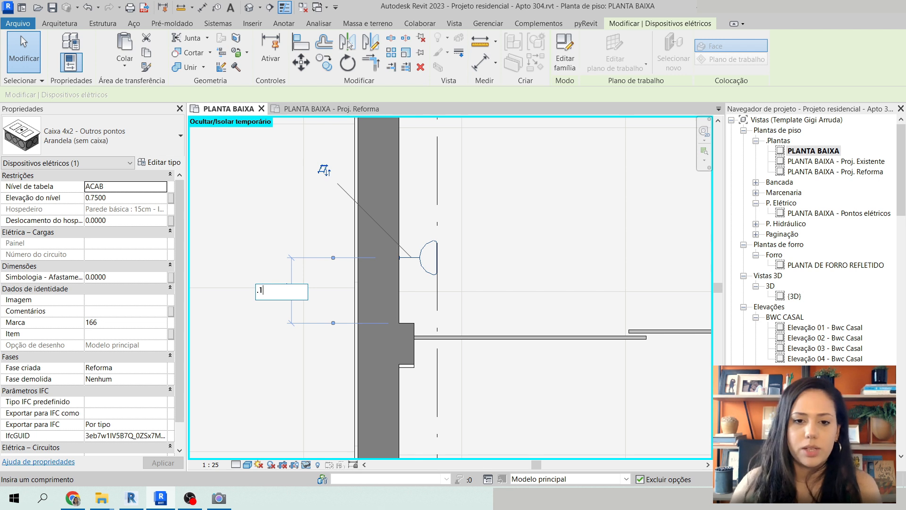
key("Return")
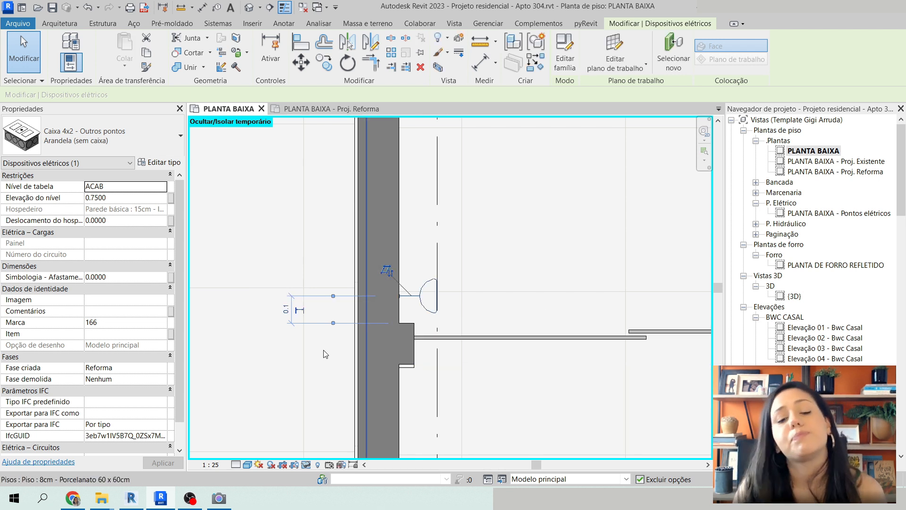
Set the six-socket low outlet's elevation from level to 0.35 m
scroll(324, 350, "down", 3)
scroll(361, 175, "up", 3)
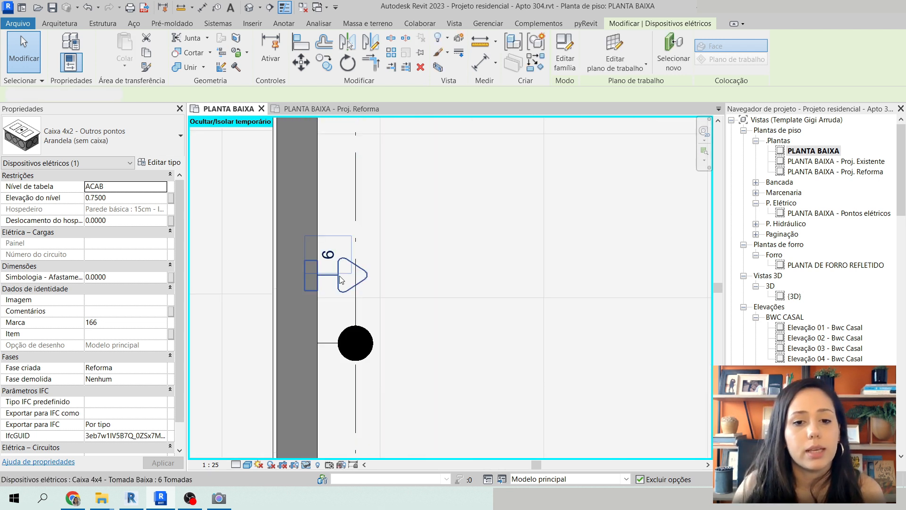
left_click(356, 269)
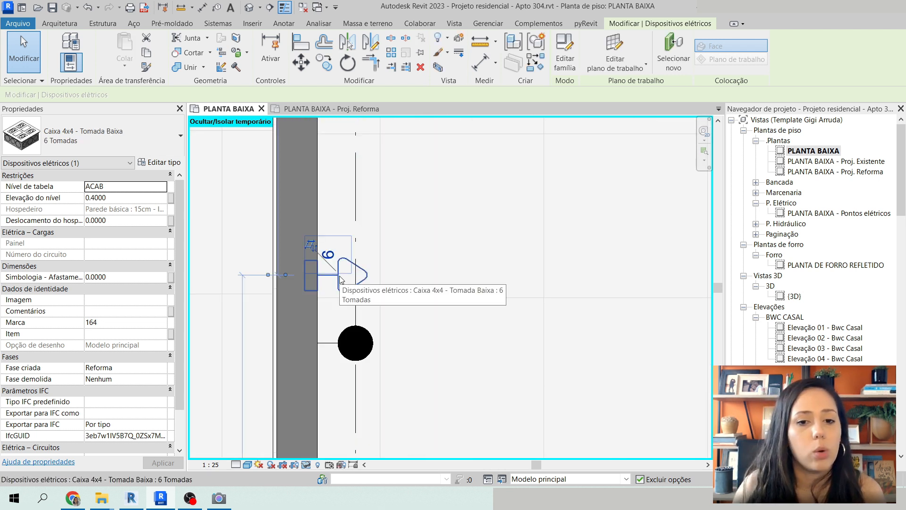
left_click(132, 198)
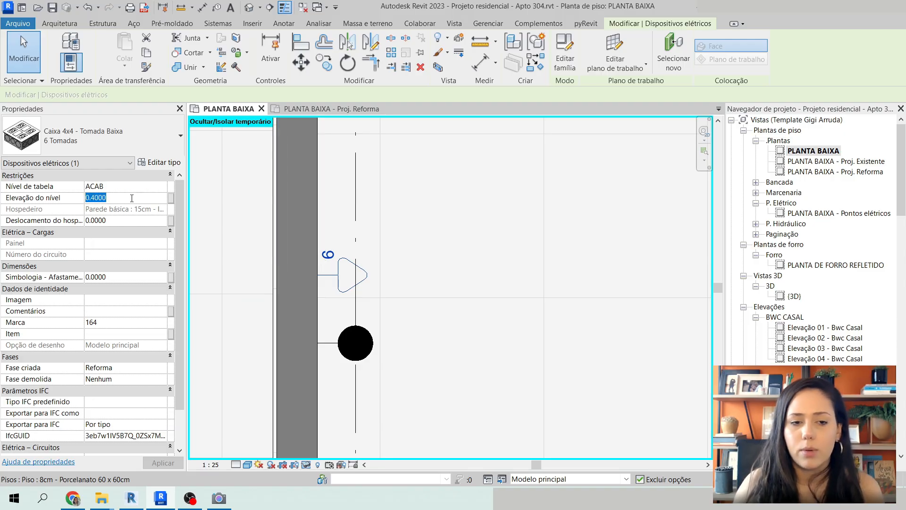
type("0.35")
key("Return")
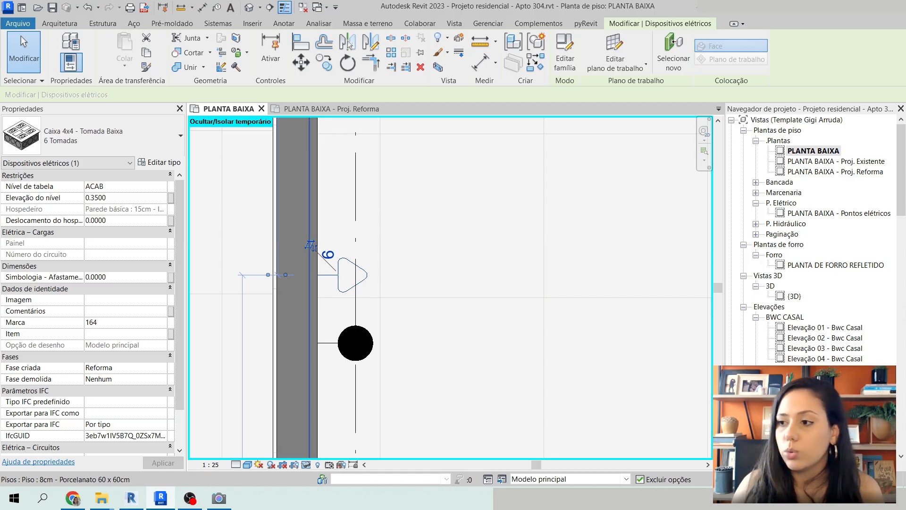
scroll(507, 269, "down", 5)
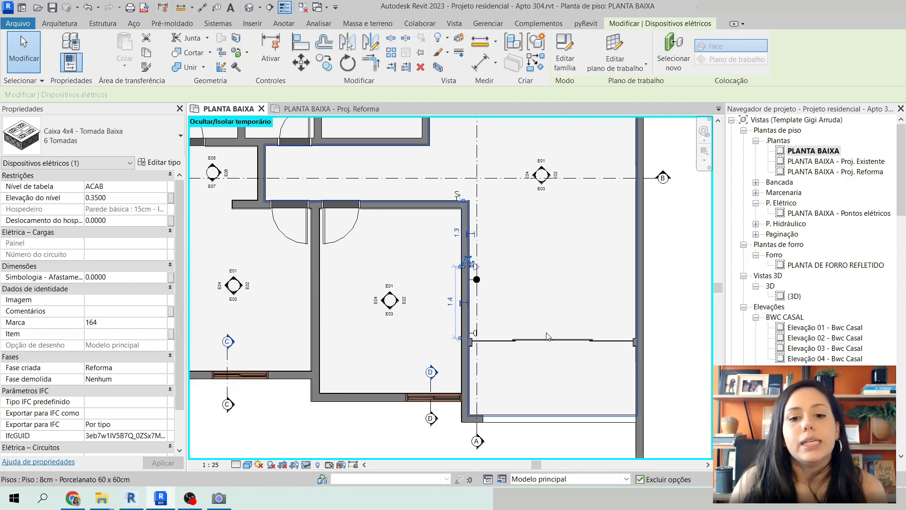
scroll(461, 280, "up", 2)
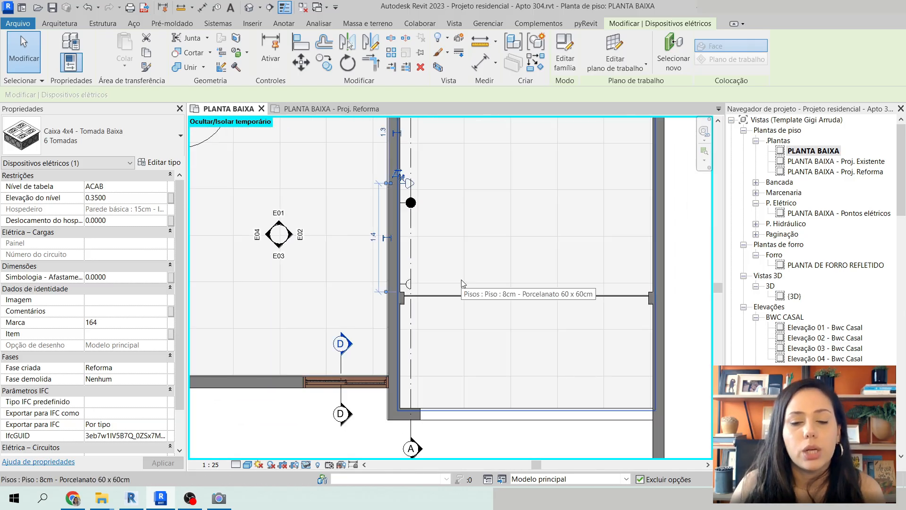
key("Escape")
Place a Caixa 4x2 - Tomada Baixa Dupla outlet on the room's long wall opposite the TV wall
scroll(453, 282, "down", 2)
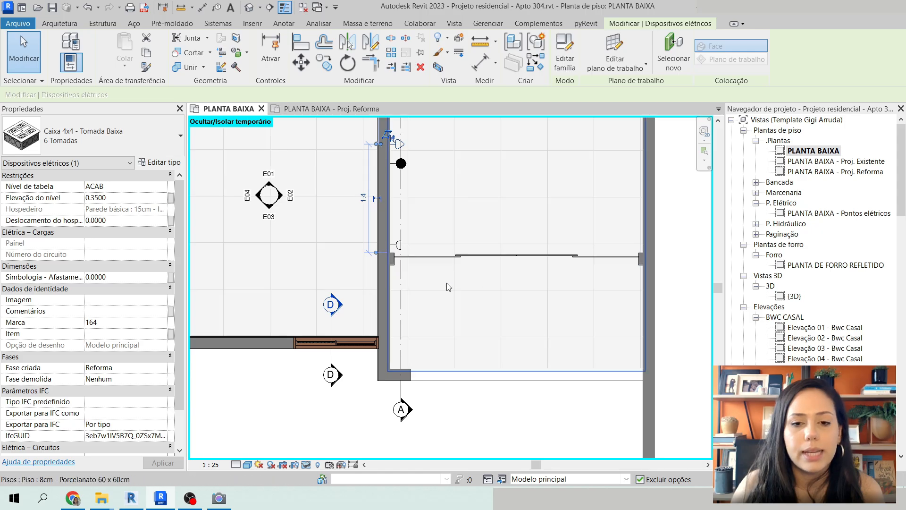
scroll(581, 293, "down", 3)
scroll(581, 292, "up", 2)
middle_click_drag(659, 290, 555, 254)
scroll(512, 250, "up", 1)
left_click(136, 53)
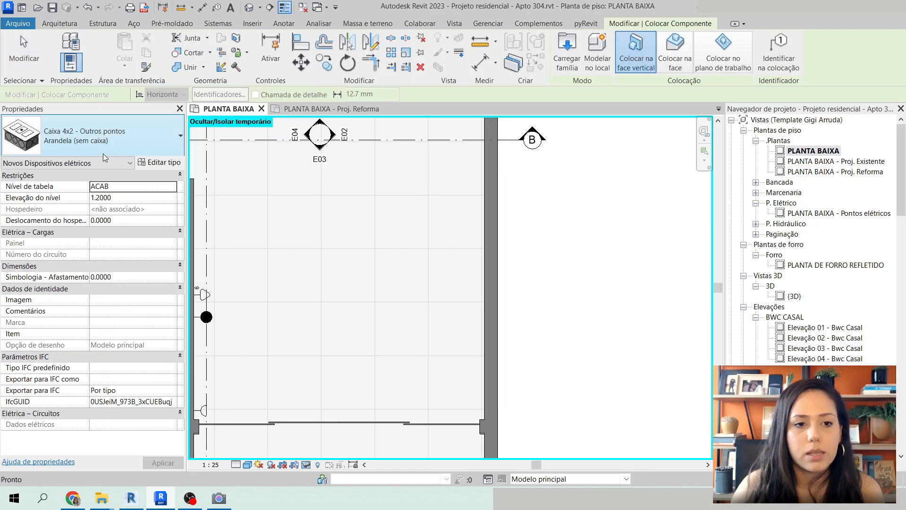
left_click(96, 146)
type("tomada")
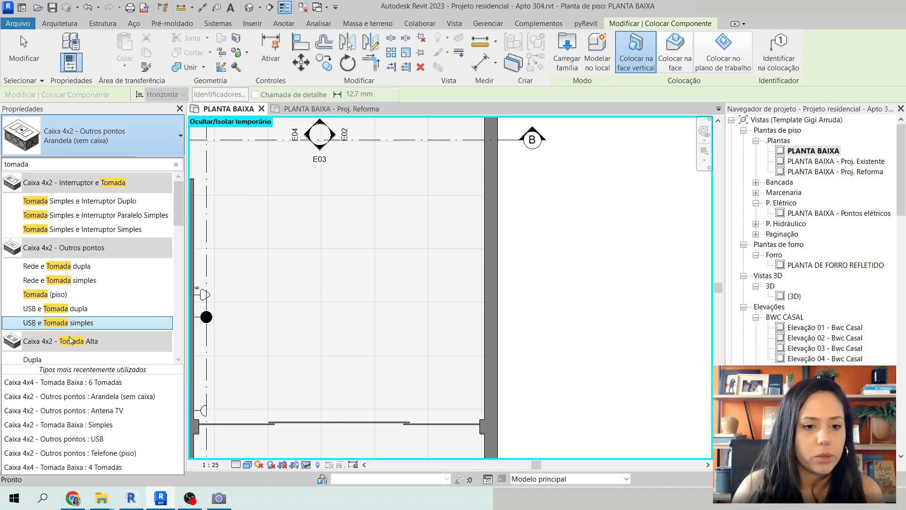
scroll(70, 343, "down", 3)
scroll(70, 341, "down", 3)
scroll(138, 242, "up", 1)
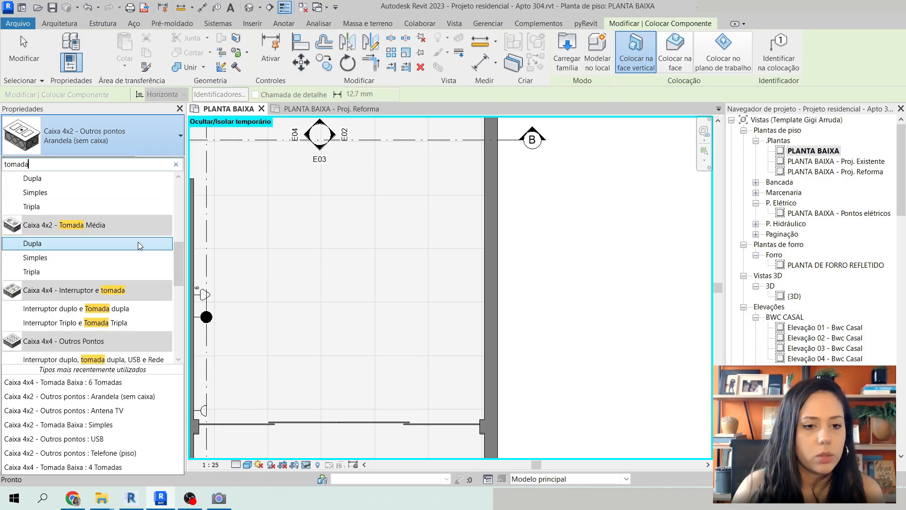
scroll(138, 250, "up", 2)
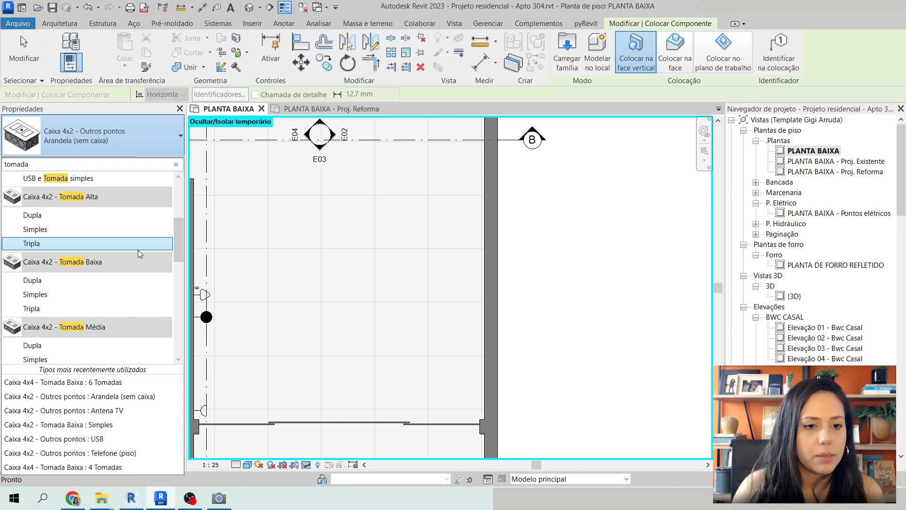
left_click(36, 282)
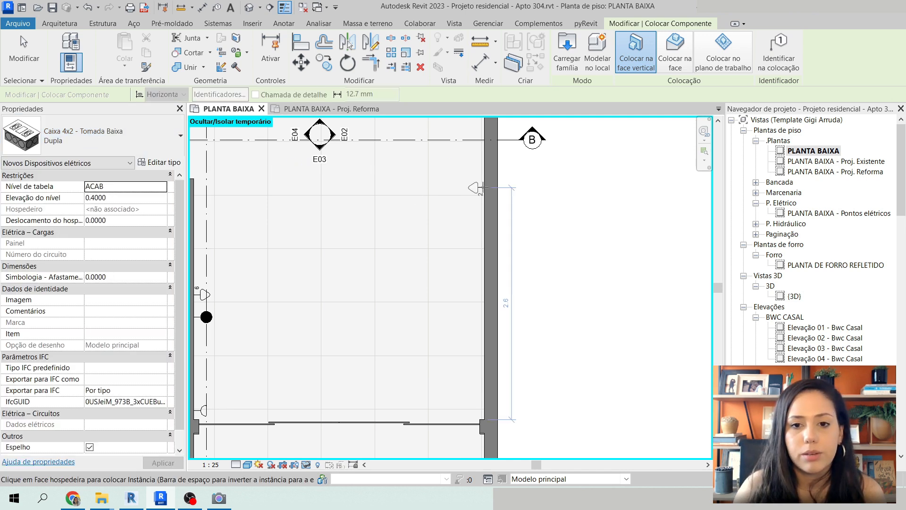
scroll(483, 188, "up", 4)
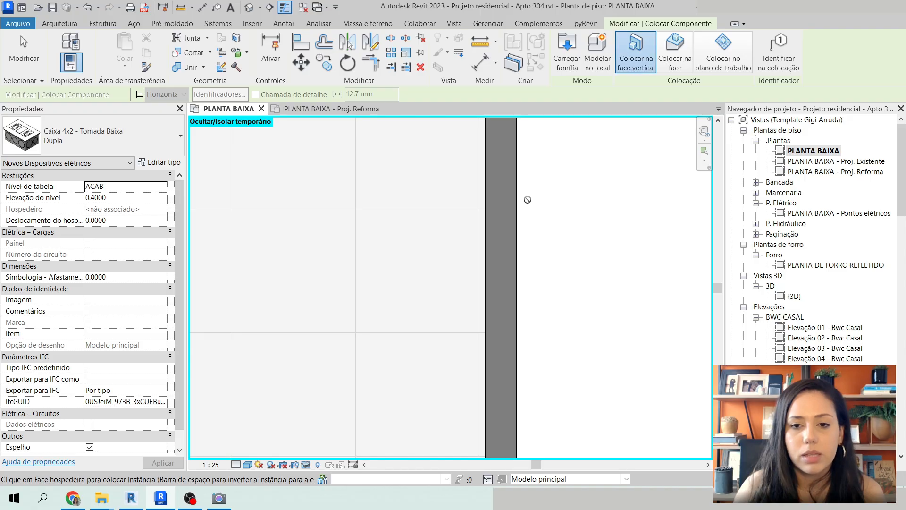
left_click(488, 205)
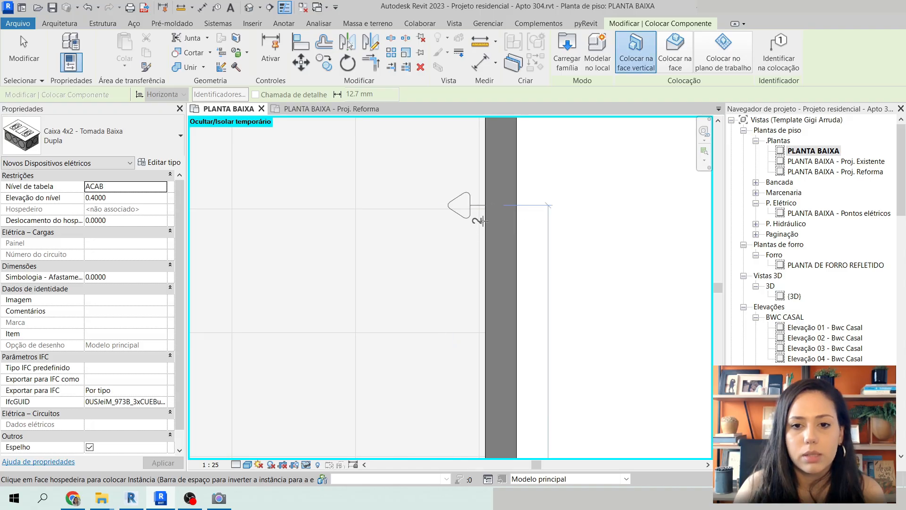
key("Escape")
Reference the double low outlet's temporary dimension to the wall projection beside the sliding door
left_click(475, 212)
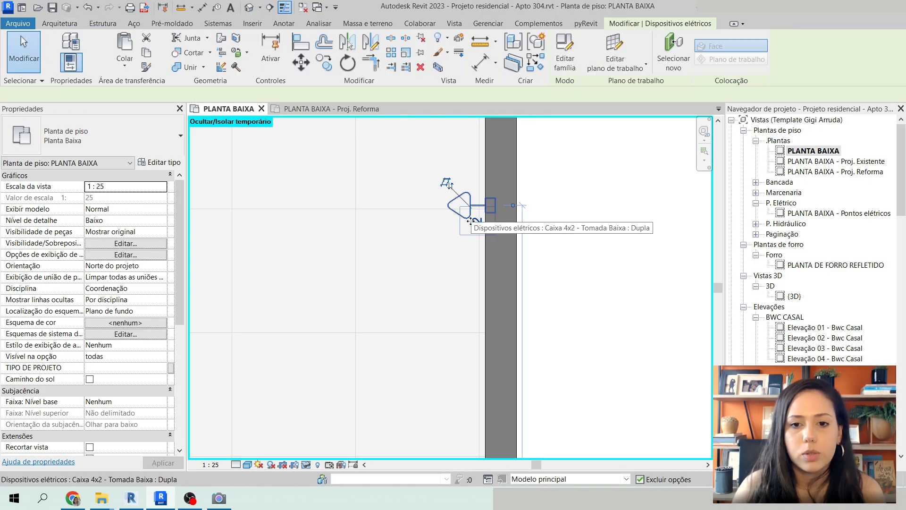
scroll(515, 217, "down", 2)
scroll(514, 218, "down", 7)
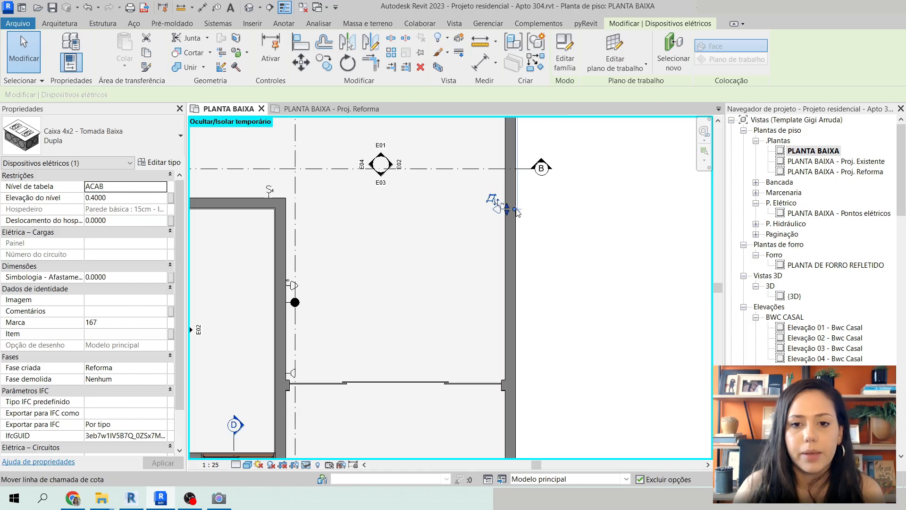
scroll(376, 268, "up", 5)
scroll(361, 256, "up", 3)
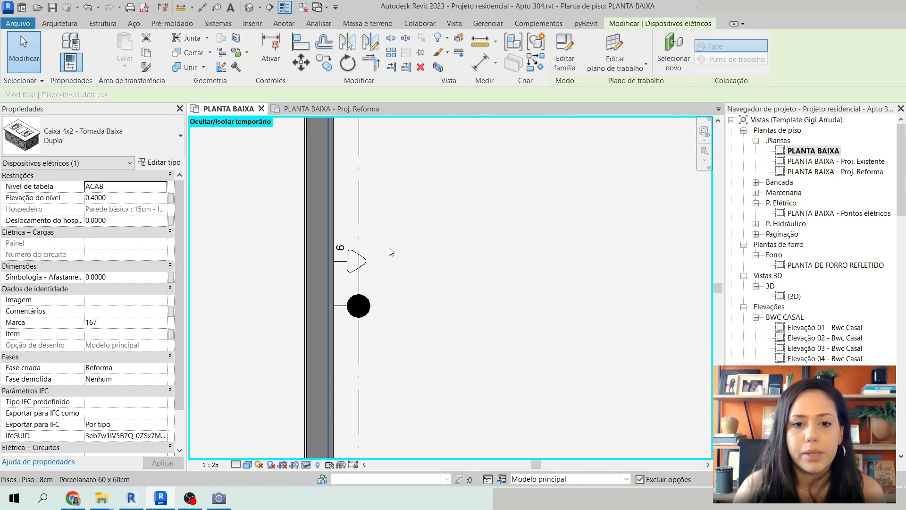
scroll(352, 203, "down", 2)
mouse_move(647, 189)
middle_mouse_down()
mouse_move(600, 428)
mouse_move(594, 364)
middle_mouse_up()
middle_click_drag(567, 335, 520, 316)
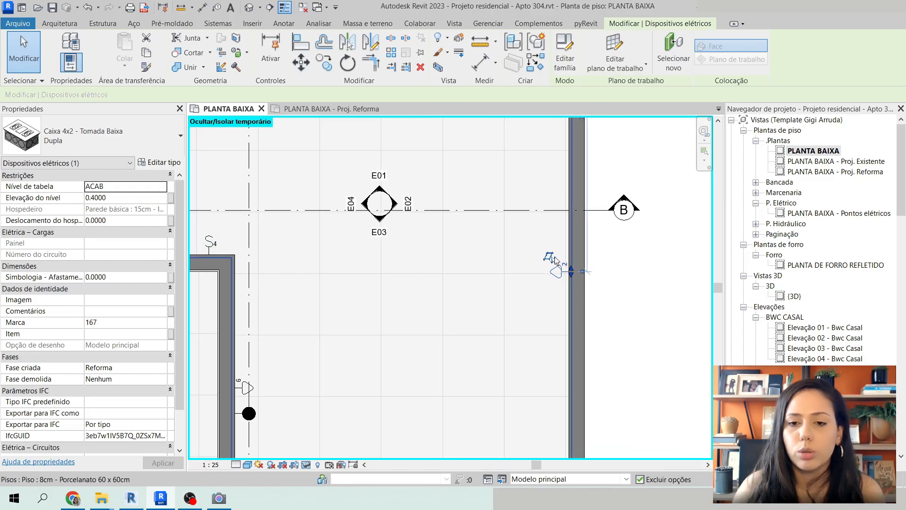
scroll(576, 273, "up", 5)
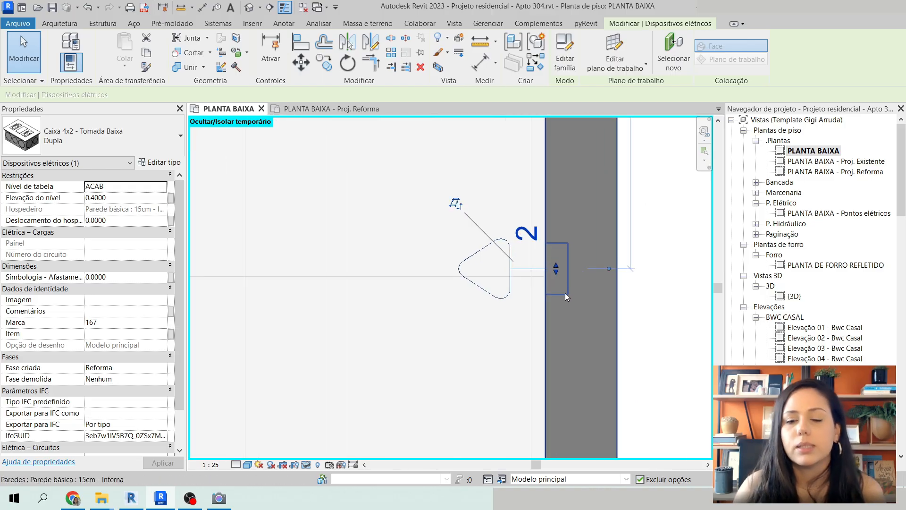
scroll(550, 272, "down", 5)
middle_click_drag(586, 234, 607, 387)
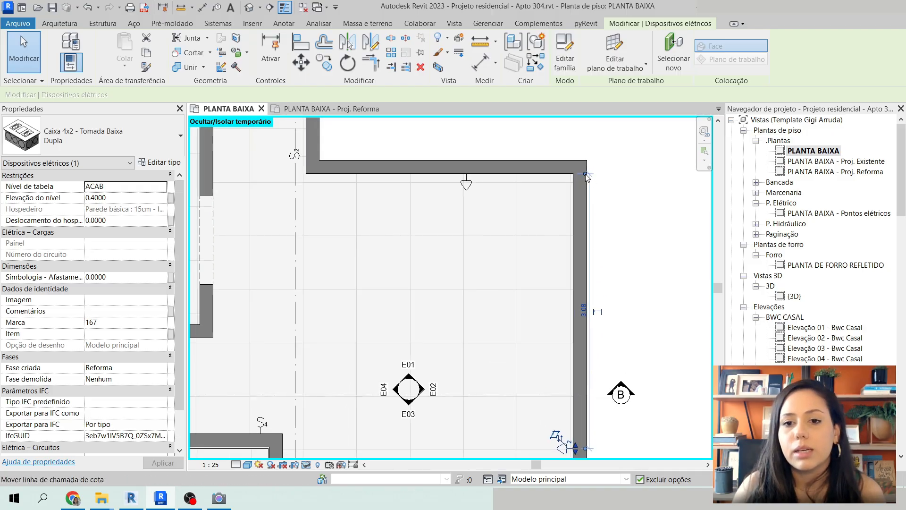
middle_click_drag(633, 286, 568, 91)
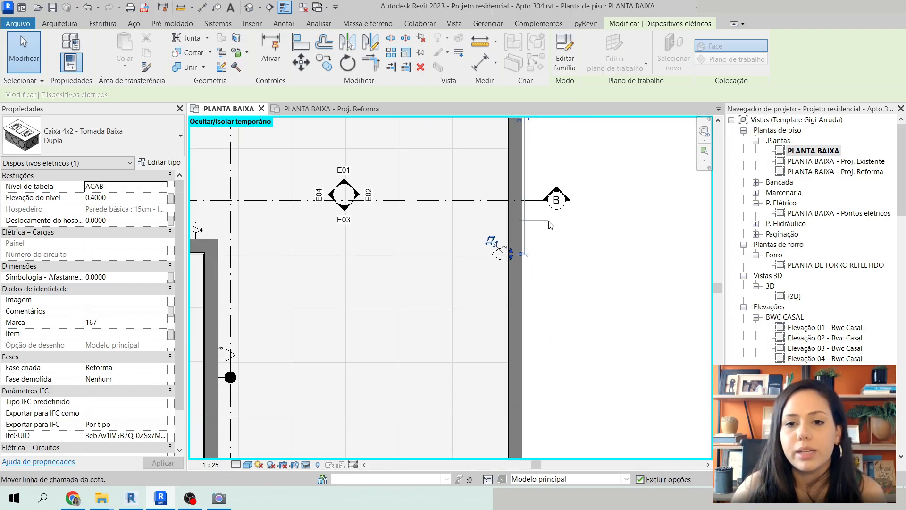
scroll(547, 240, "down", 2)
scroll(523, 396, "up", 4)
scroll(524, 396, "up", 1)
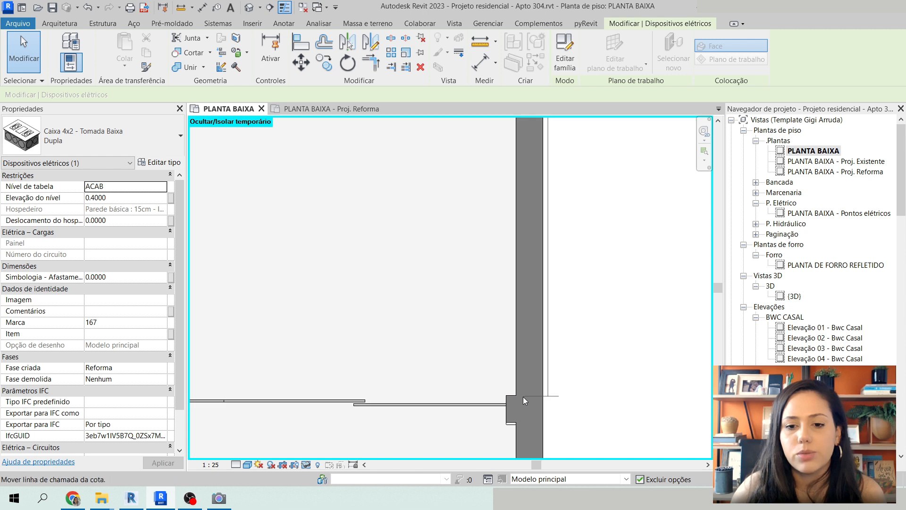
right_click(517, 397)
left_click(644, 430)
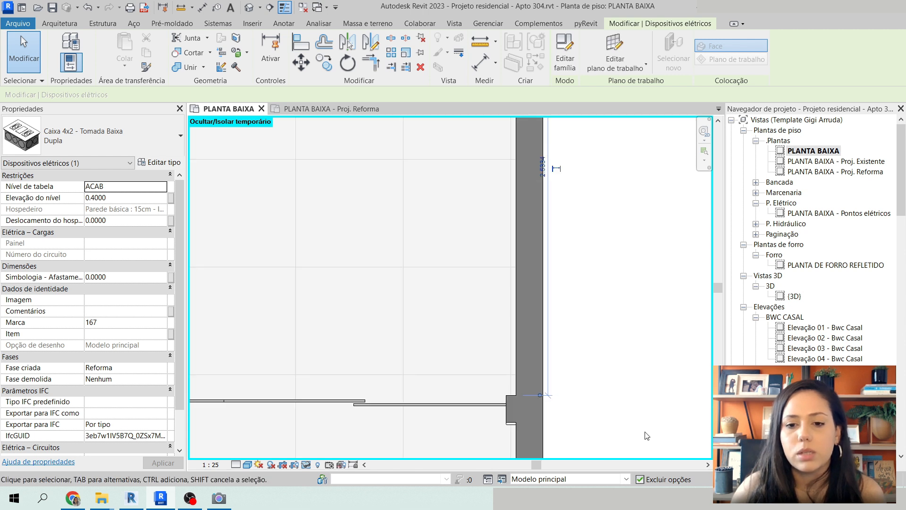
Set the double low outlet's distance from the wall projection beside the sliding door to 2.80 m
scroll(644, 430, "down", 2)
left_click(588, 279)
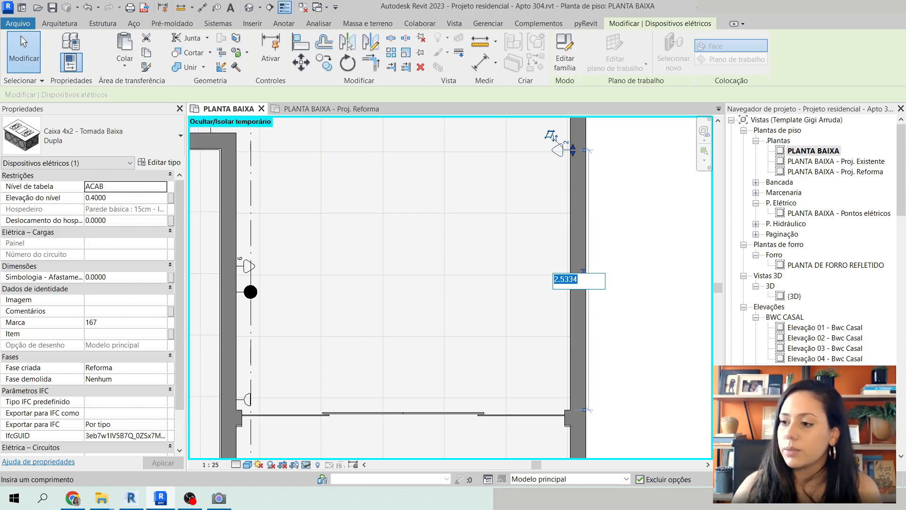
type("2.80")
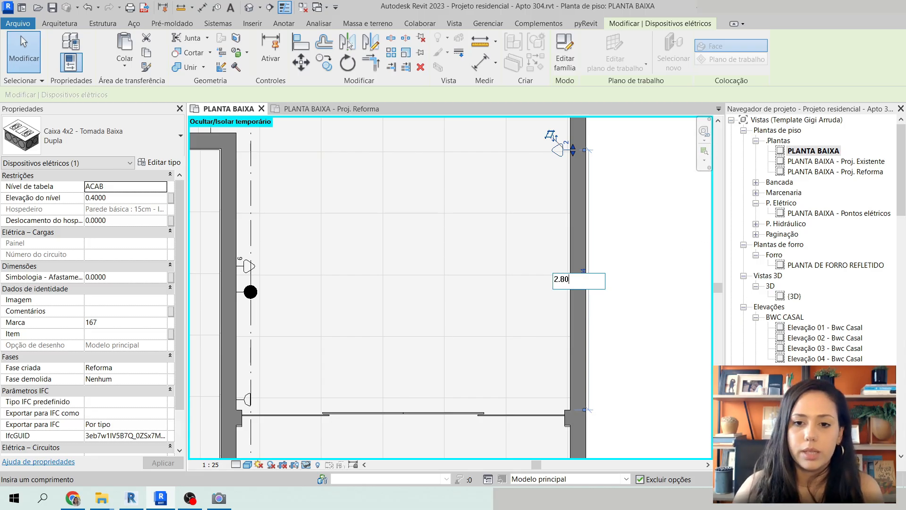
key("Return")
key("Escape")
scroll(499, 314, "down", 2)
scroll(501, 319, "down", 4)
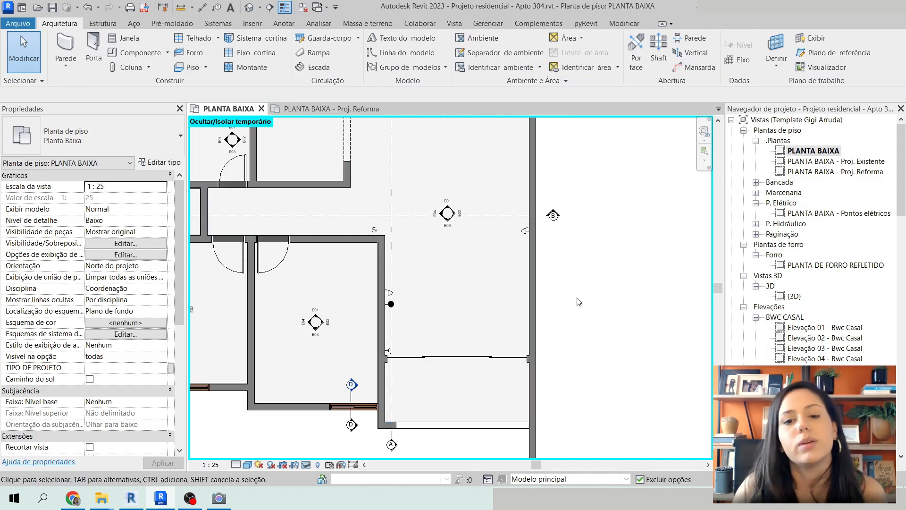
middle_click_drag(605, 349, 601, 371)
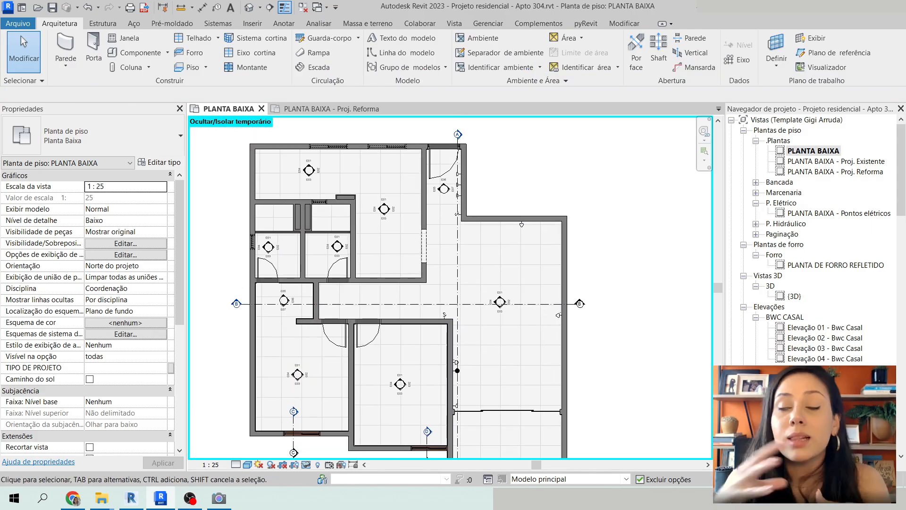
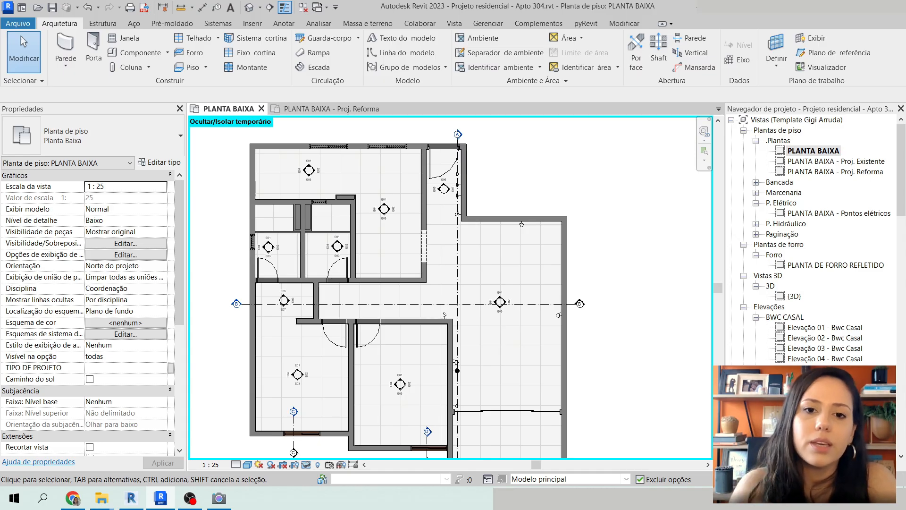
Place four Caixa 4x2 - Outros pontos Arandela (sem caixa) points along the balcony wall between the sliding door and the outer corner
scroll(542, 313, "up", 10)
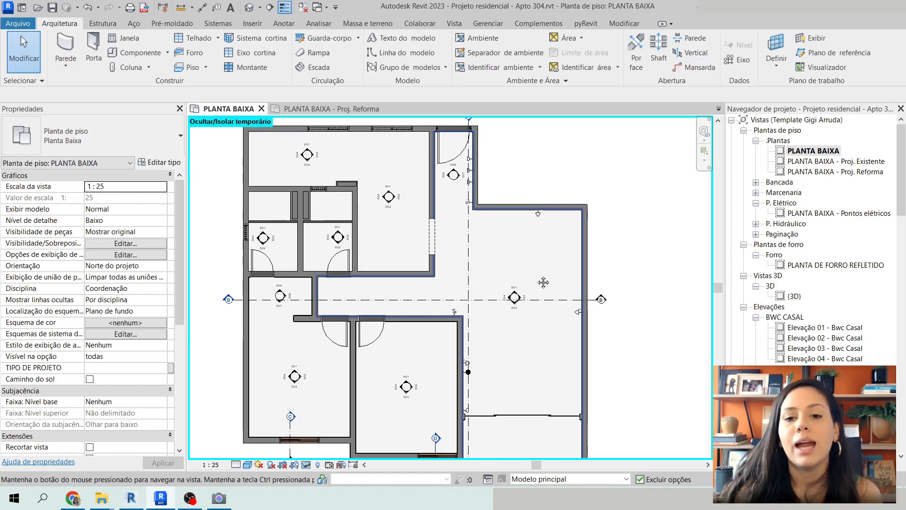
middle_click_drag(550, 320, 557, 341)
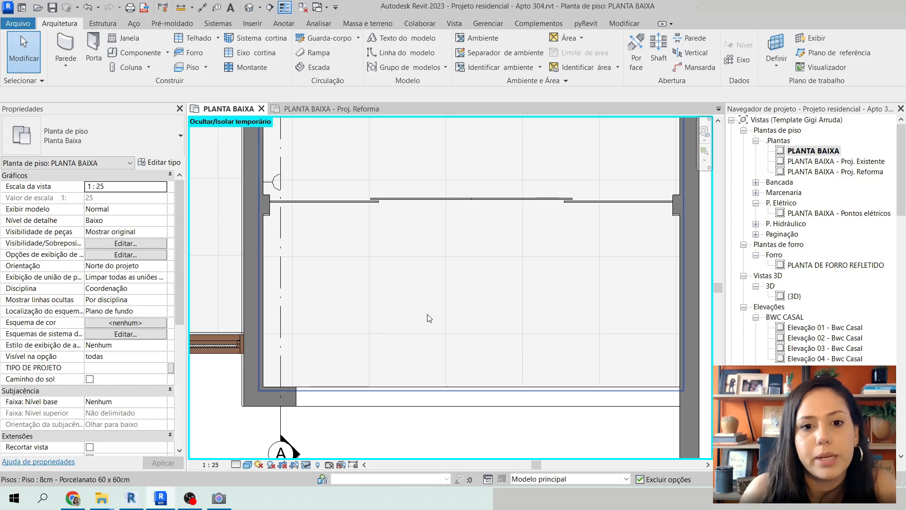
middle_click_drag(403, 292, 431, 295)
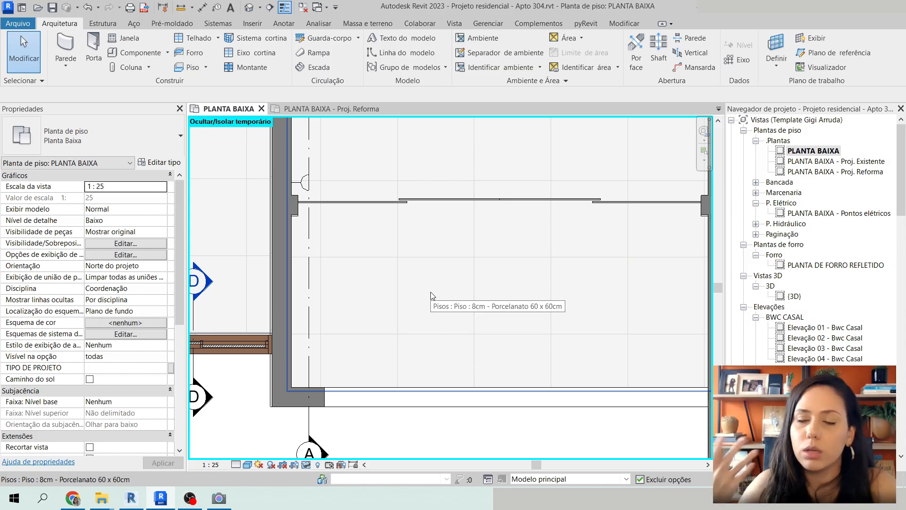
middle_click_drag(439, 308, 453, 314)
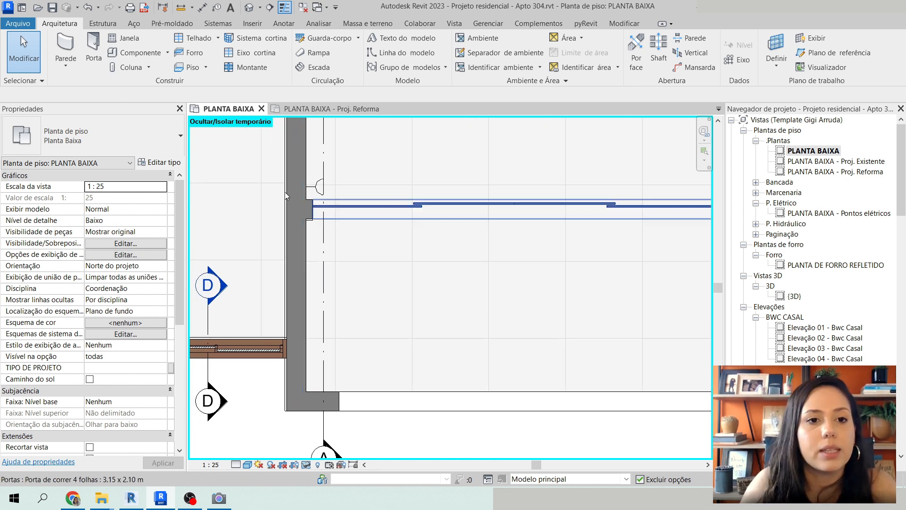
left_click(137, 53)
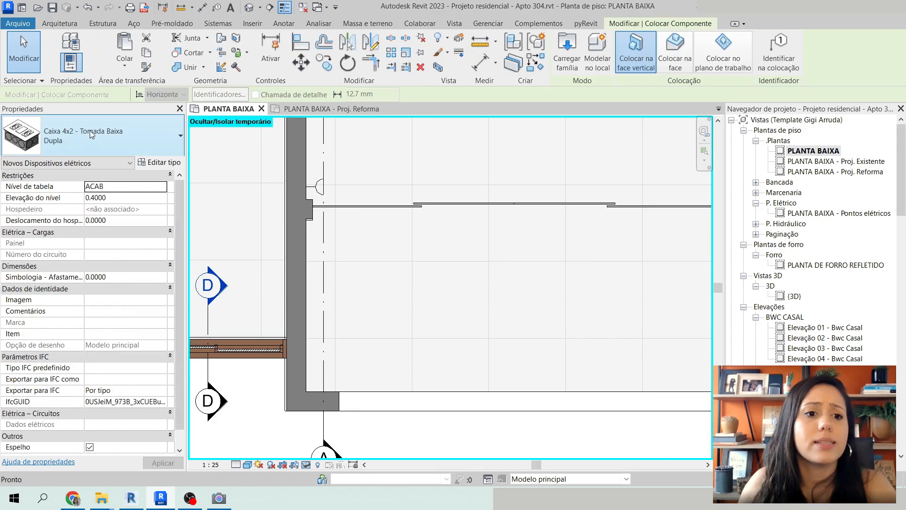
left_click(89, 143)
type("arandela")
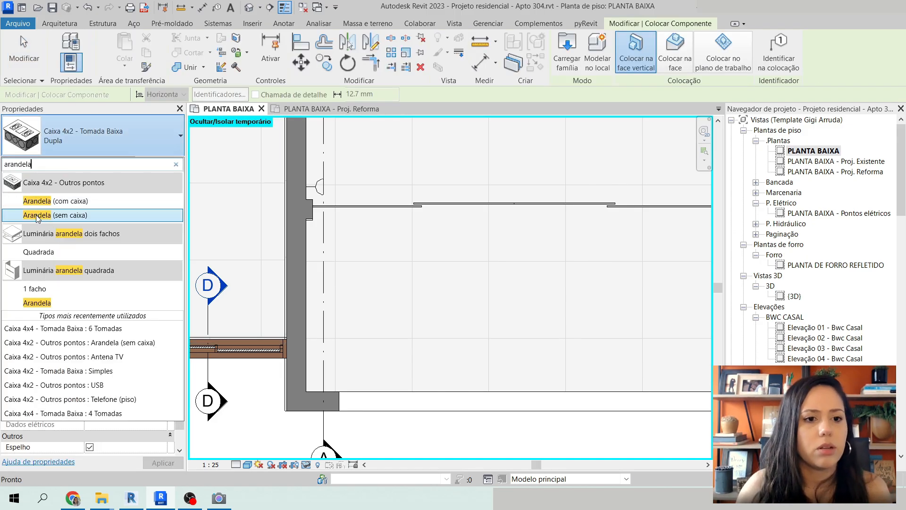
left_click(37, 216)
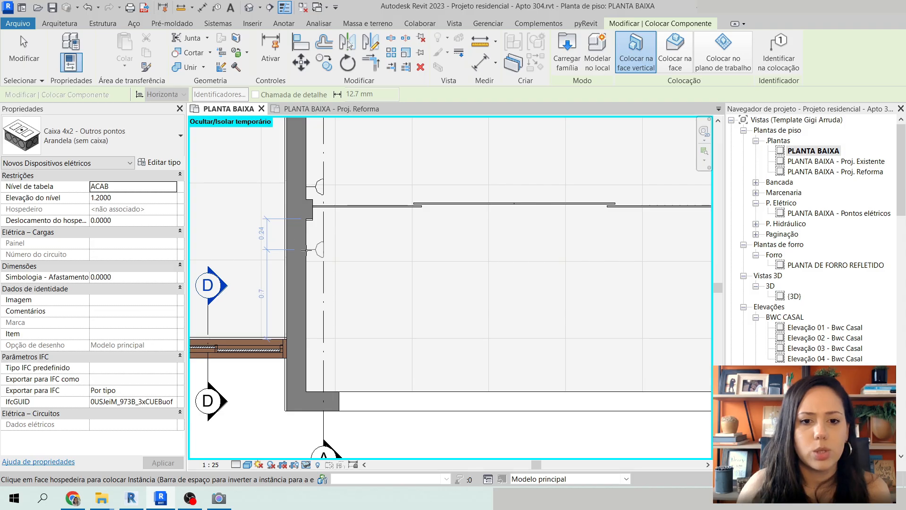
left_click(307, 309)
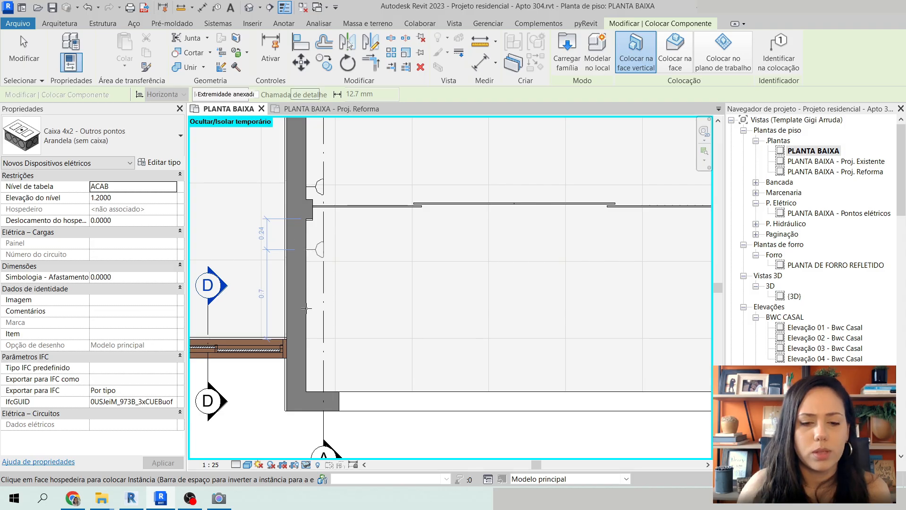
left_click(307, 356)
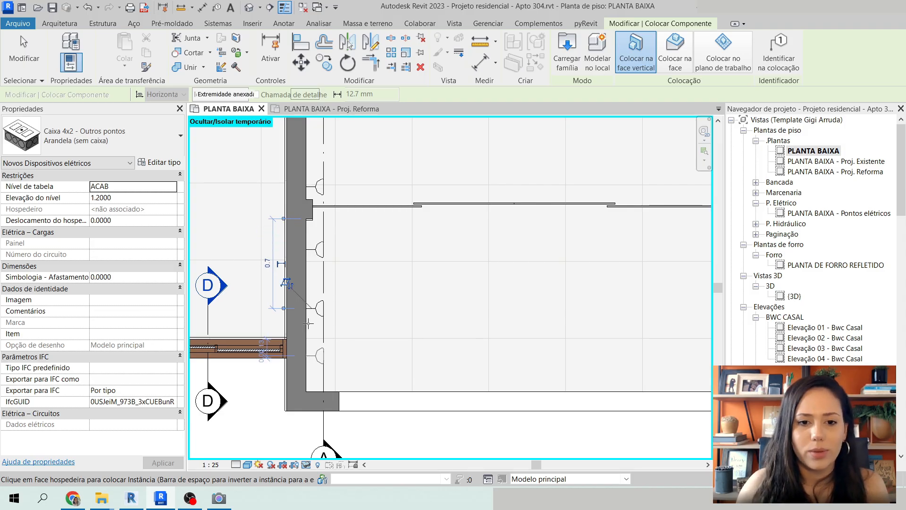
left_click(307, 277)
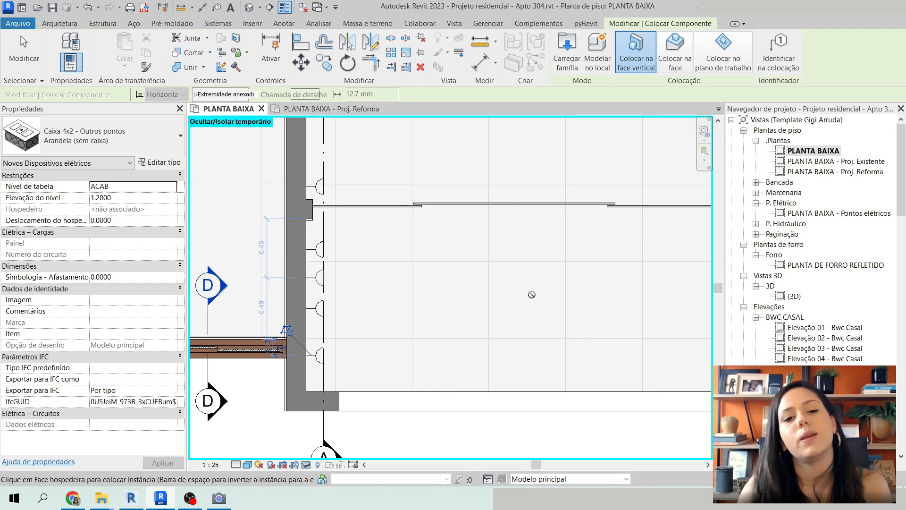
key("Escape")
key("Escape")
Reference the corner wall light point's temporary dimension to the inner face of the balcony's end wall and set it to 0.30 m
scroll(418, 329, "up", 3)
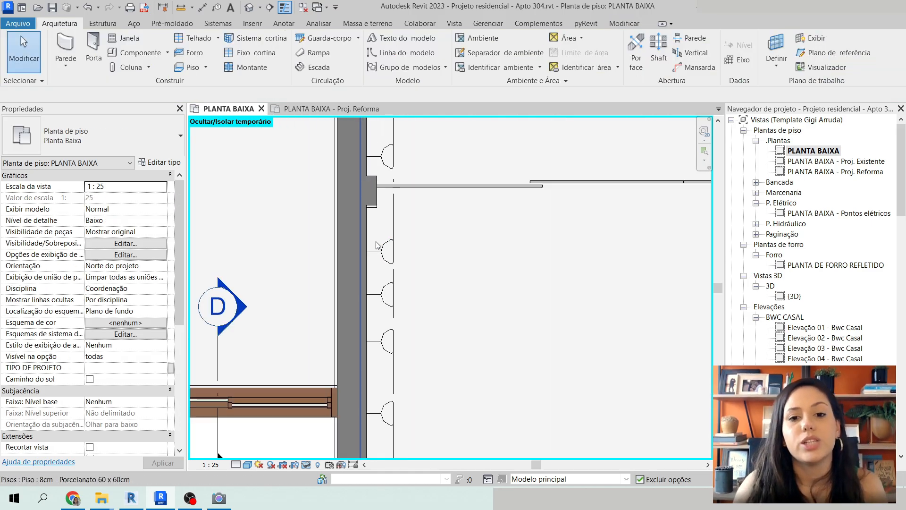
scroll(378, 247, "up", 1)
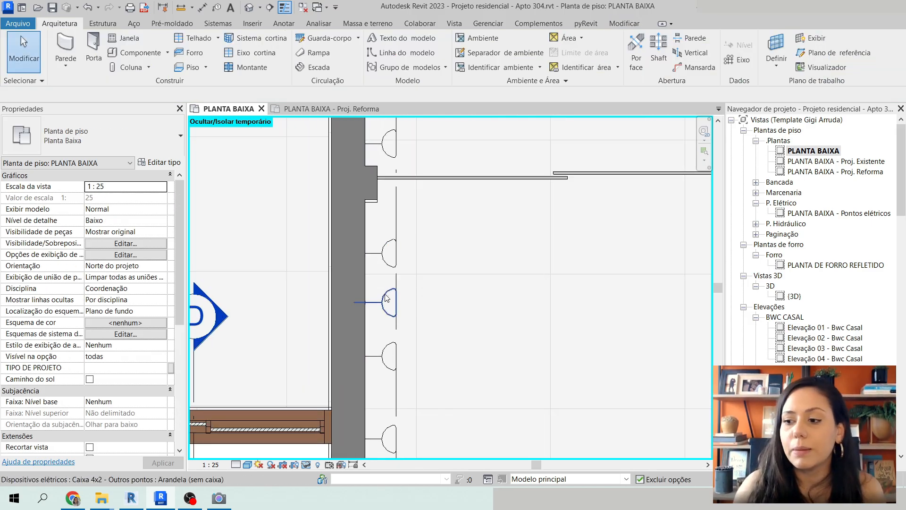
middle_click_drag(378, 259, 408, 177)
left_click(414, 356)
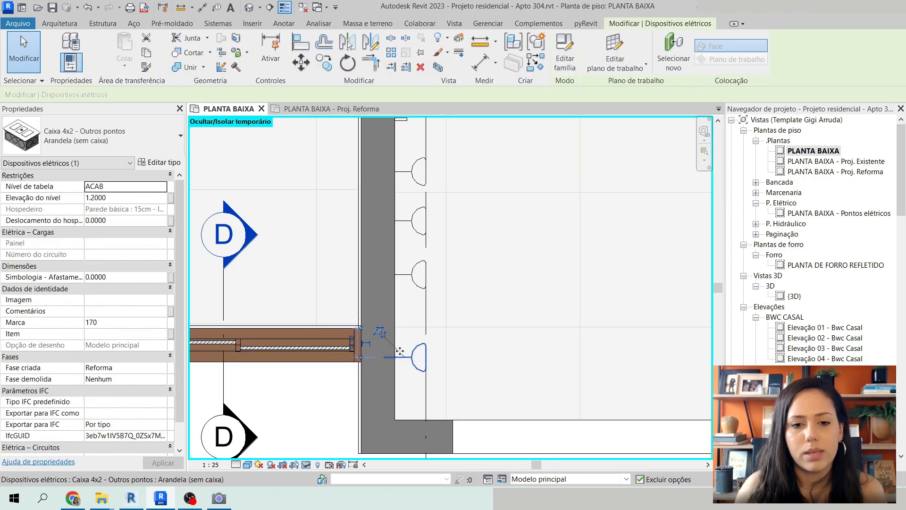
scroll(355, 344, "up", 2)
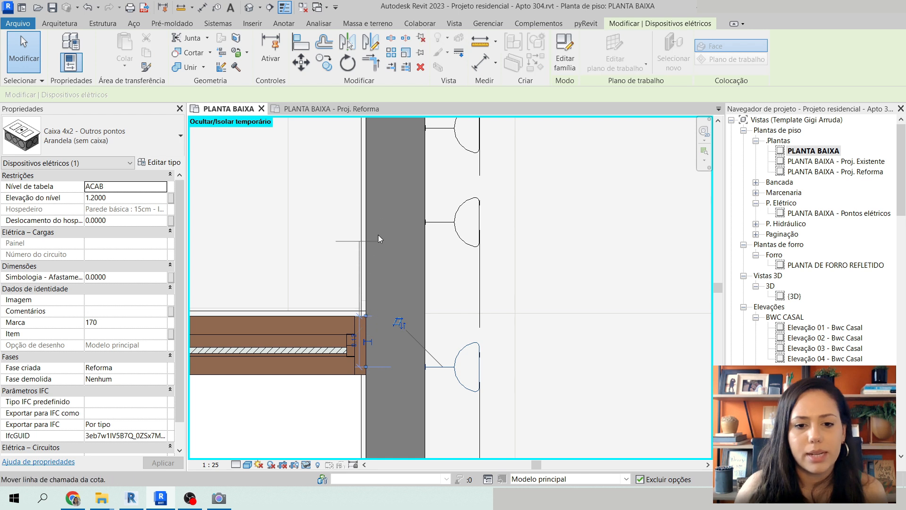
scroll(381, 220, "down", 2)
scroll(418, 364, "up", 2)
left_click_drag(417, 364, 417, 371)
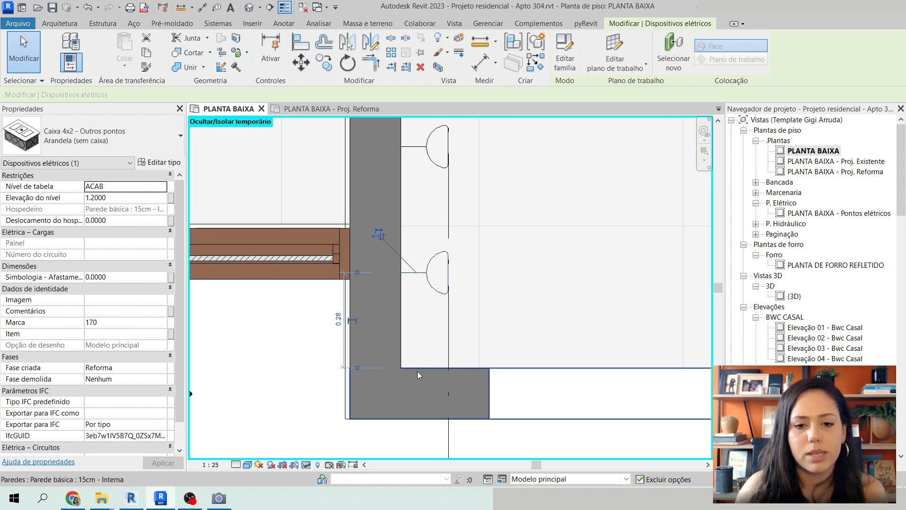
left_click(338, 319)
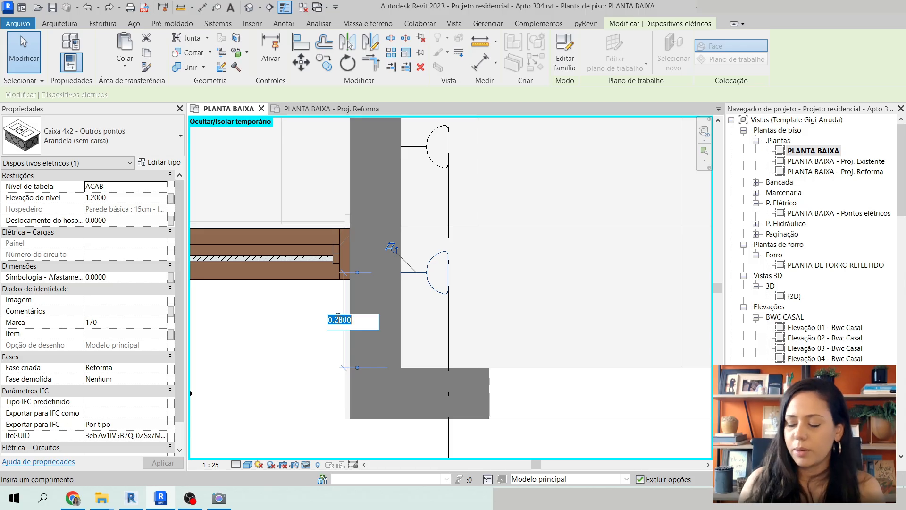
type("0.3")
key("Return")
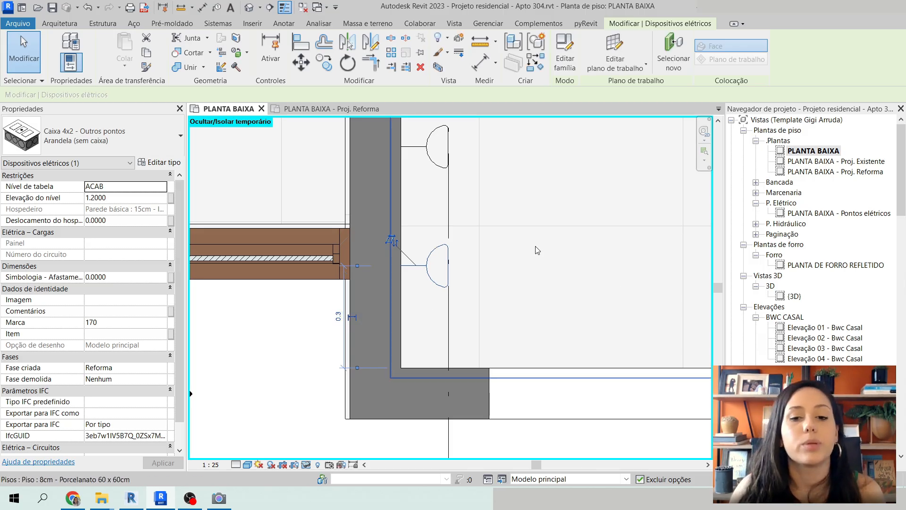
Reference the temporary dimension of the second wall light point from the outer corner to the centre of the corner point
middle_click_drag(537, 250, 533, 316)
left_click(443, 224)
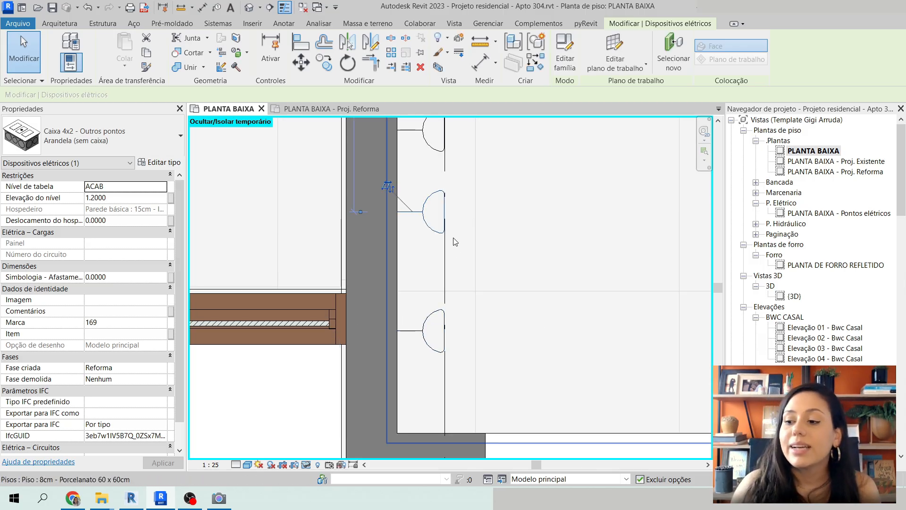
scroll(395, 294, "down", 2)
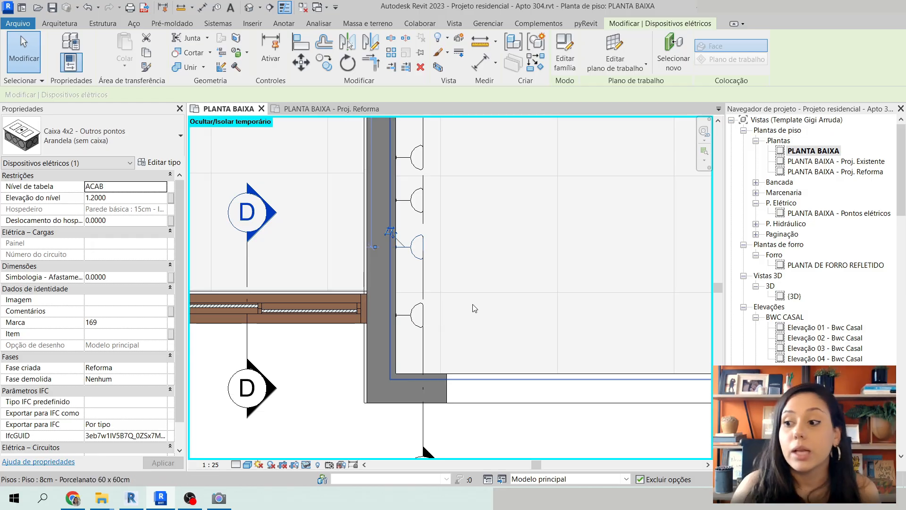
middle_click_drag(439, 292, 450, 335)
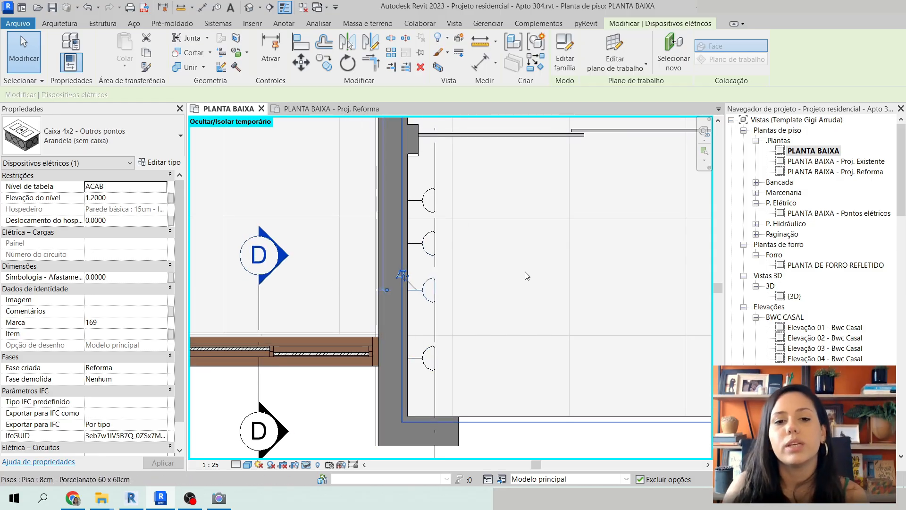
scroll(385, 336, "down", 2)
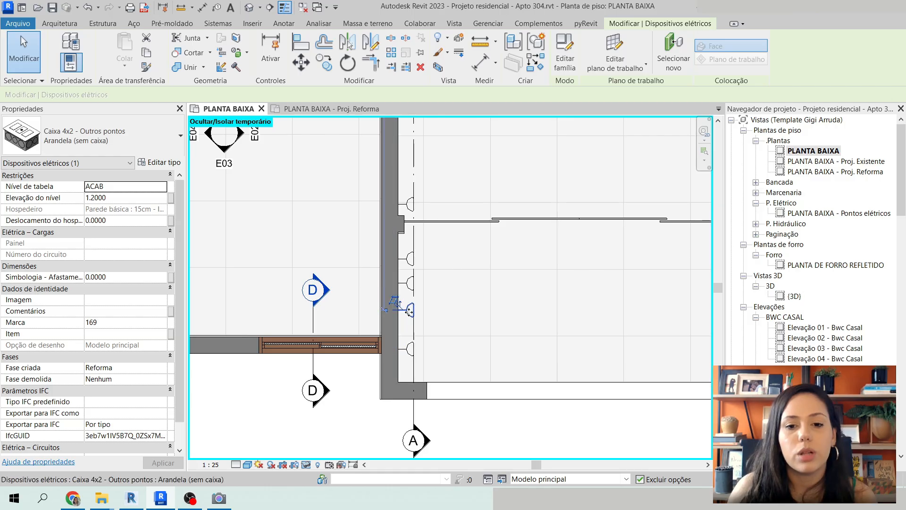
scroll(414, 318, "down", 3)
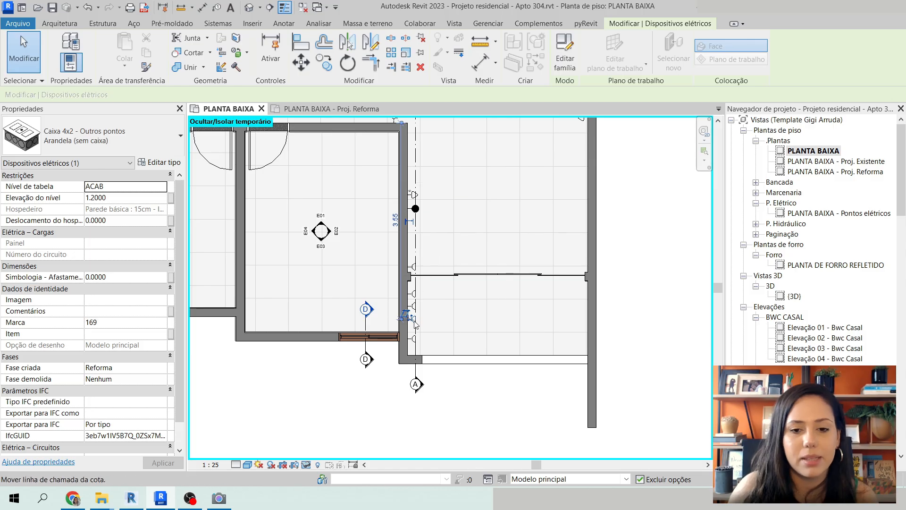
scroll(418, 330, "up", 4)
scroll(419, 332, "up", 2)
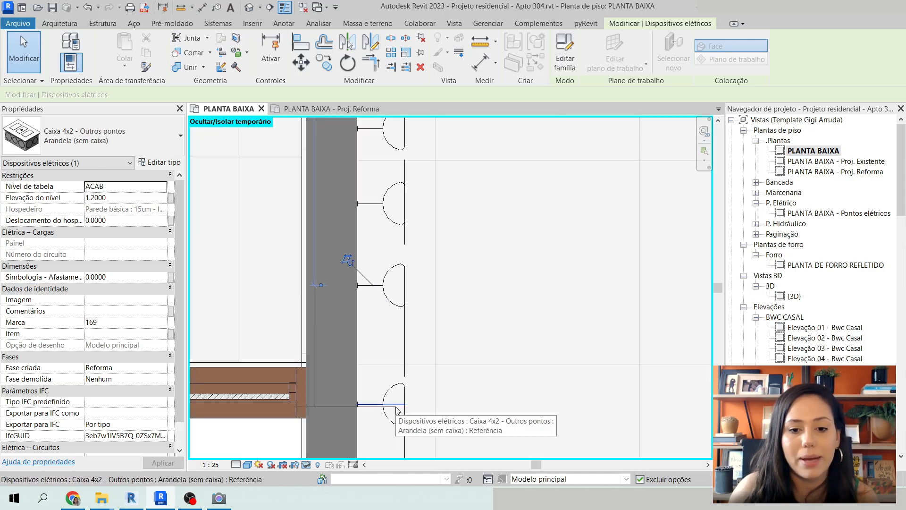
scroll(358, 406, "up", 2)
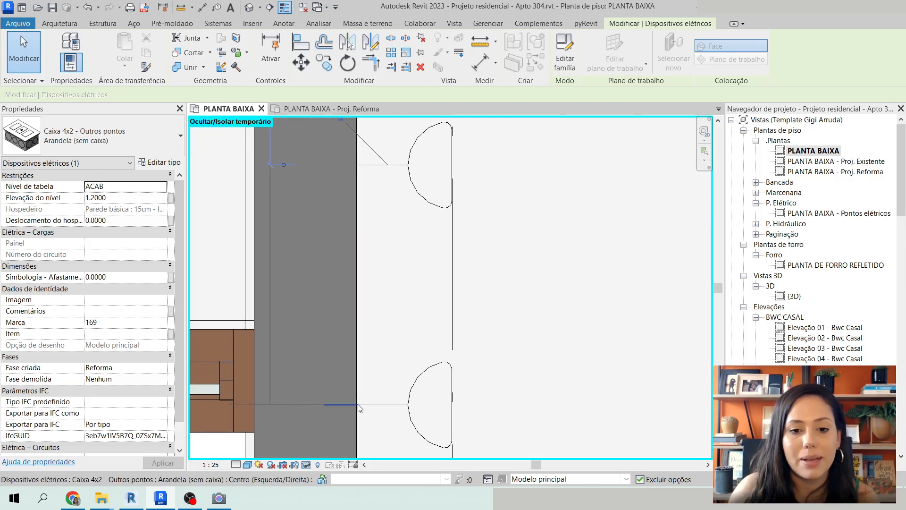
scroll(357, 405, "down", 3)
scroll(358, 405, "up", 5)
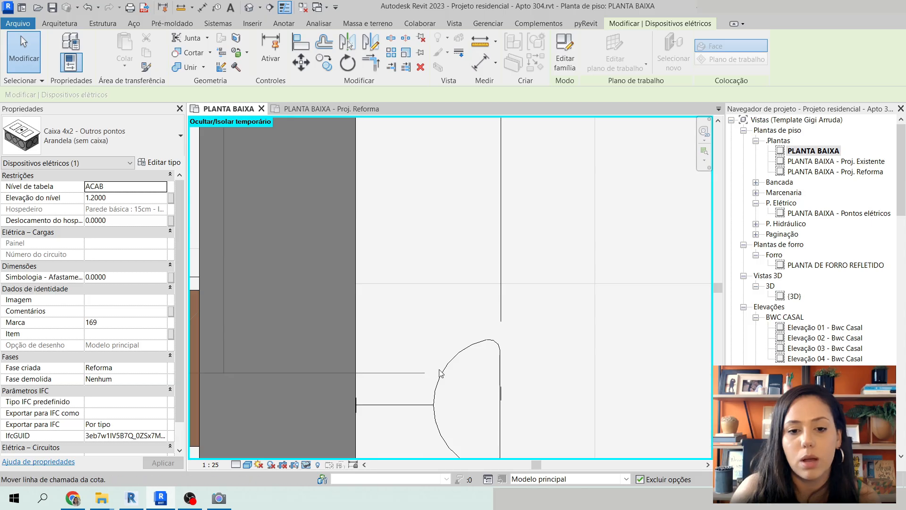
scroll(358, 407, "down", 2)
scroll(411, 389, "up", 2)
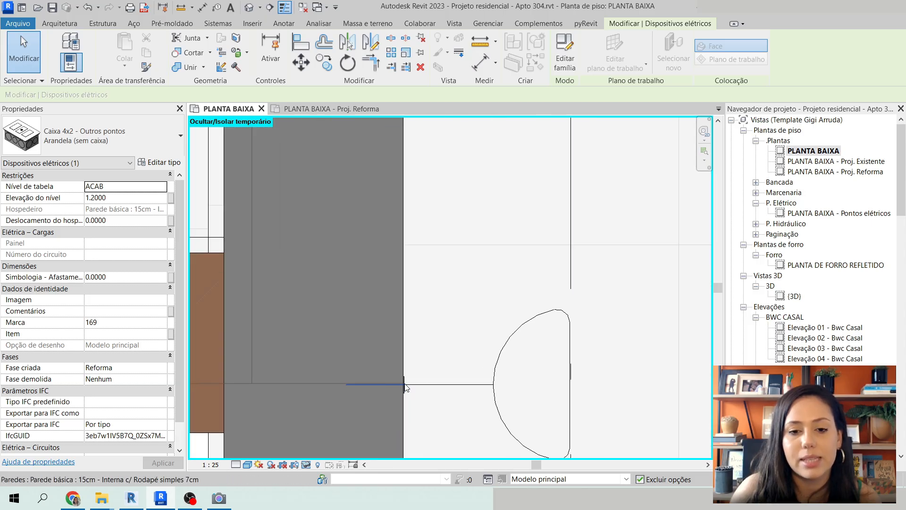
scroll(405, 386, "down", 3)
Set the distance between the second wall light point and the corner point to 0.25 m
left_click(323, 279)
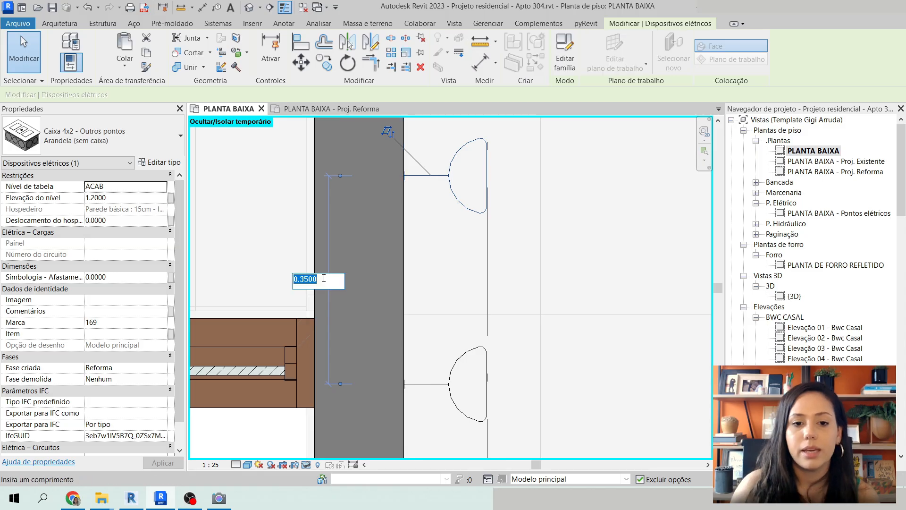
type(".2")
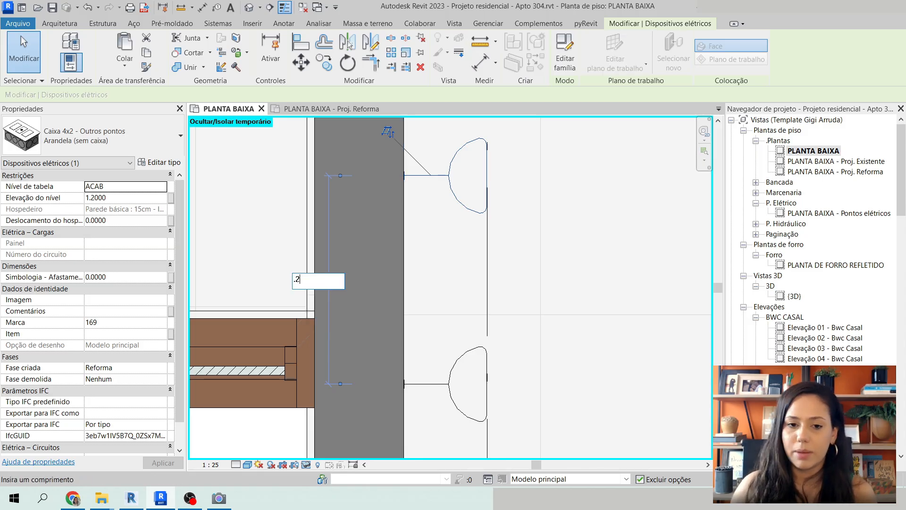
type("5")
key("Return")
scroll(482, 378, "down", 3)
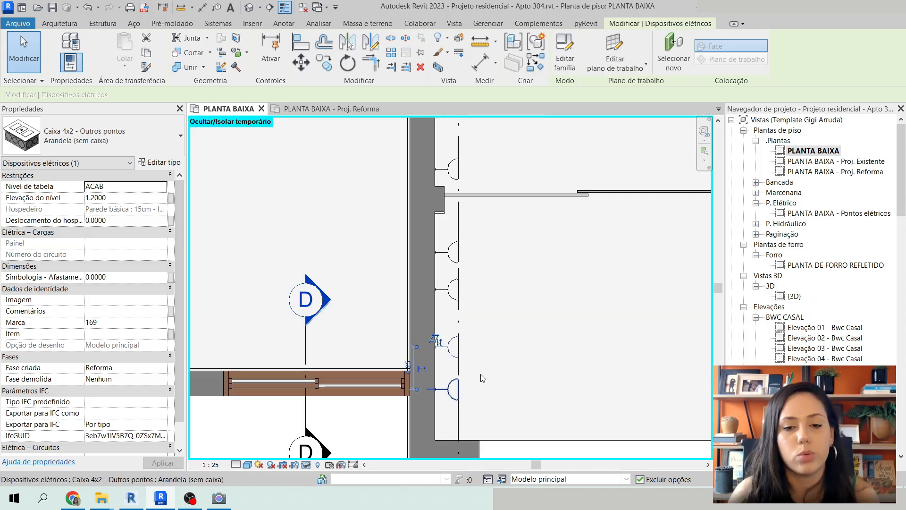
middle_click_drag(536, 356, 516, 355)
scroll(415, 333, "up", 2)
key("Escape")
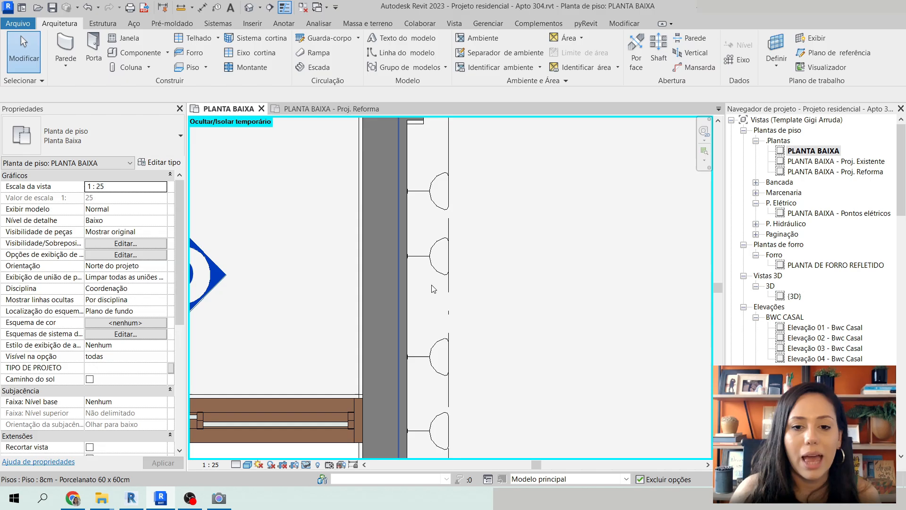
Delete the two unadjusted wall light points on the balcony wall nearest the sliding door
left_click(427, 257)
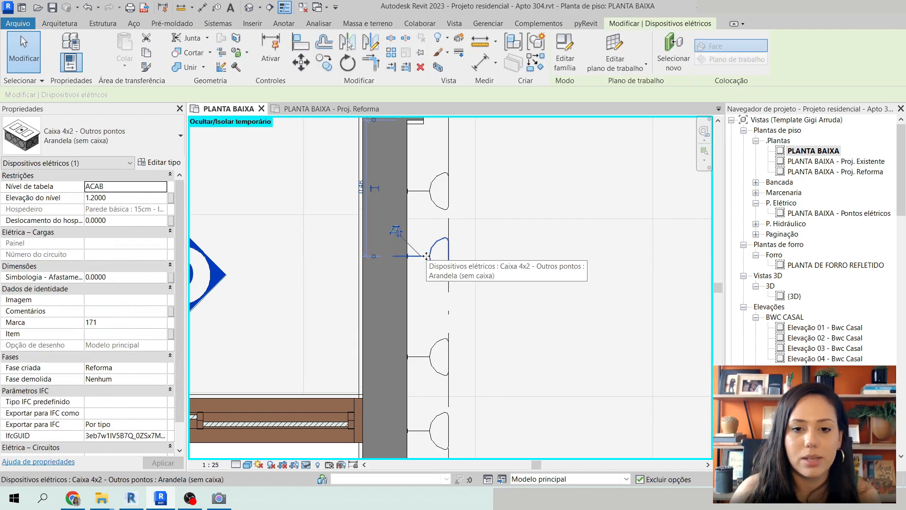
key("Delete")
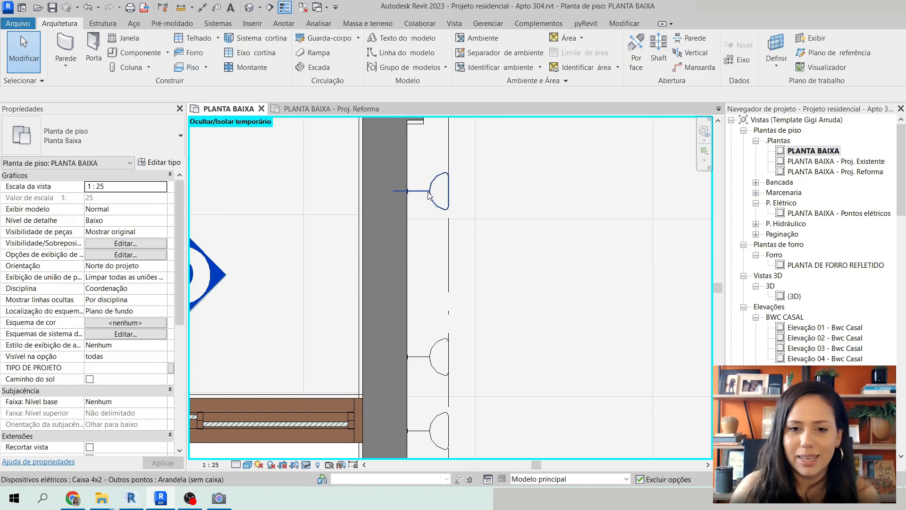
left_click(430, 196)
key("Delete")
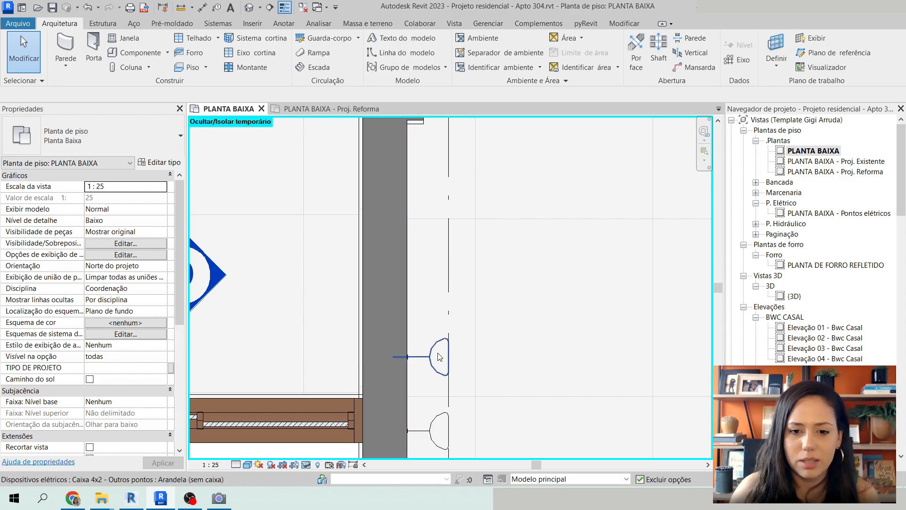
Copy the second wall light point twice along the balcony wall towards the sliding door, spaced 25 cm apart, with multiple copying
left_click(439, 356)
middle_click_drag(586, 343, 543, 308)
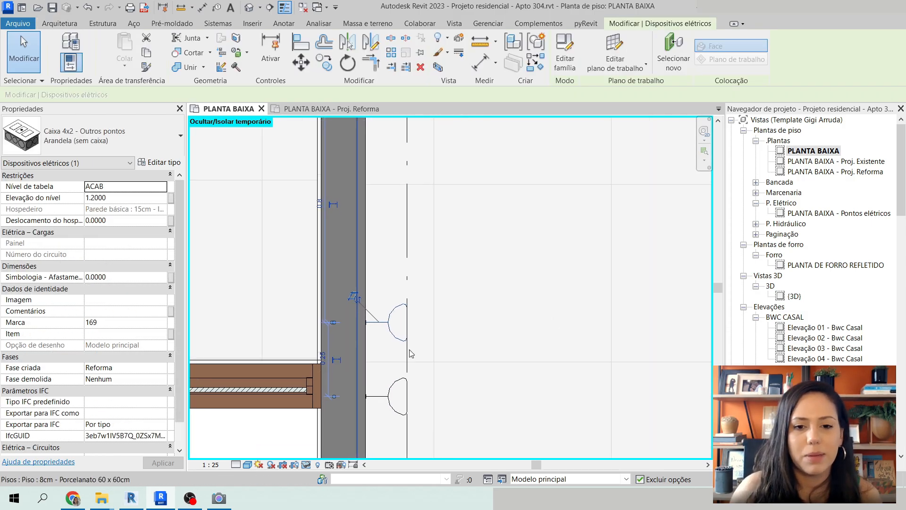
key("c")
key("o")
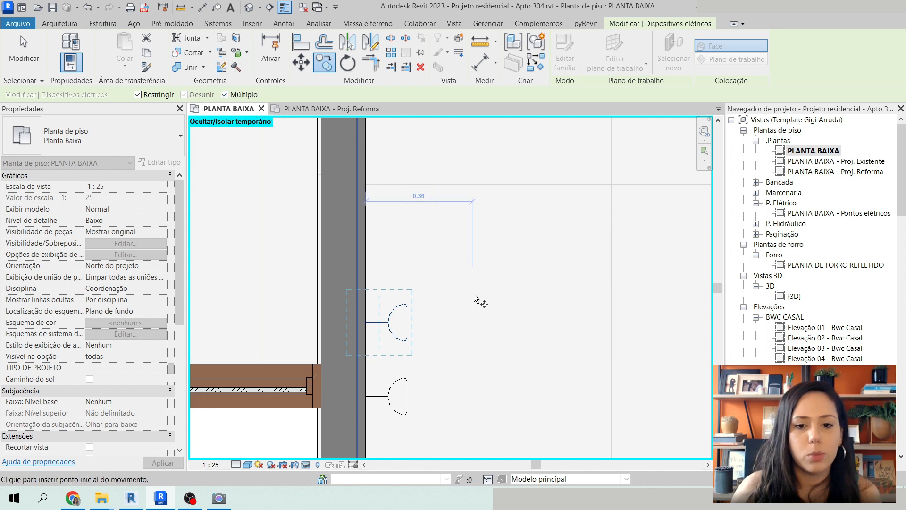
left_click(184, 95)
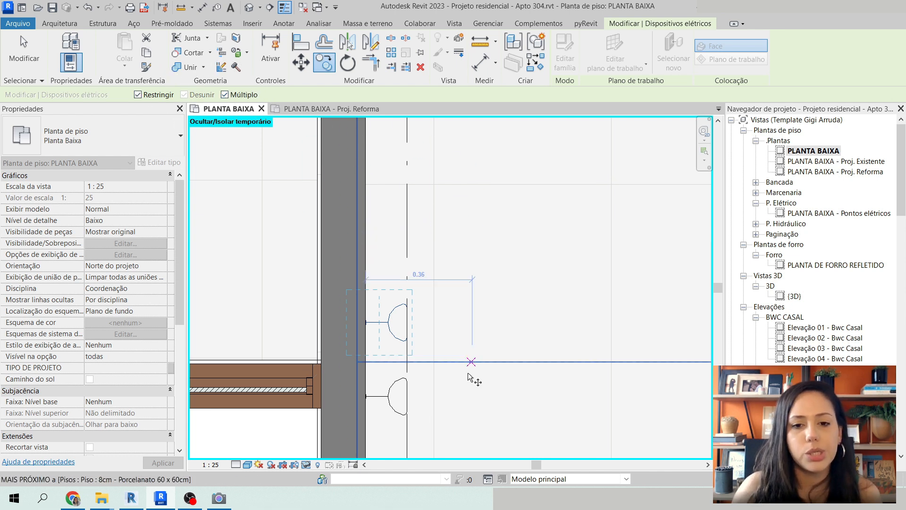
left_click(467, 344)
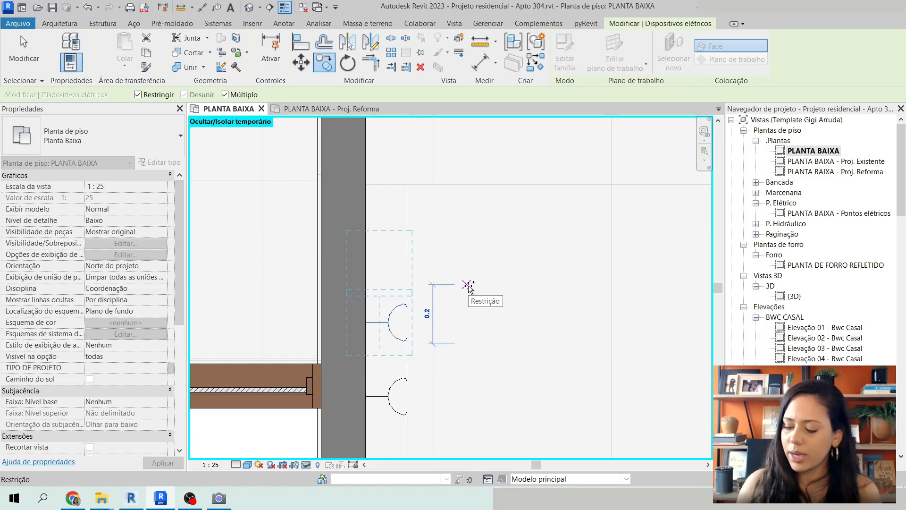
type("0.25")
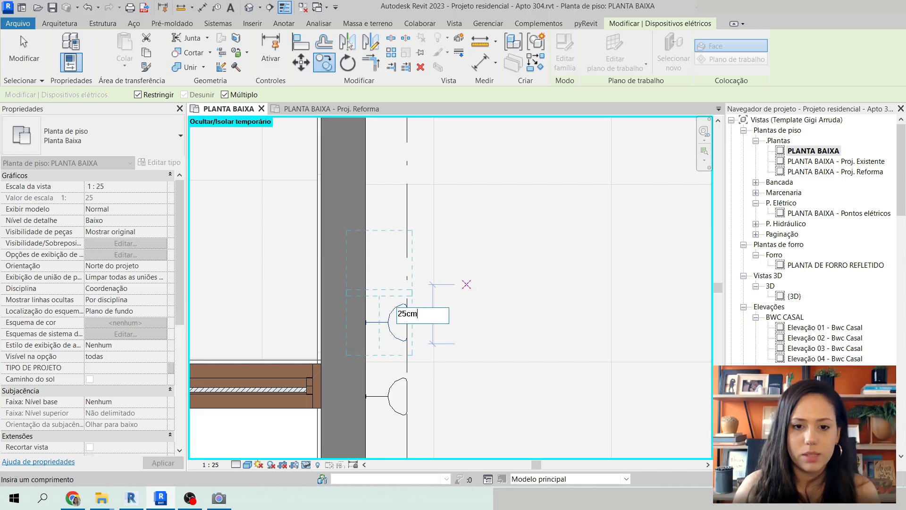
key("Return")
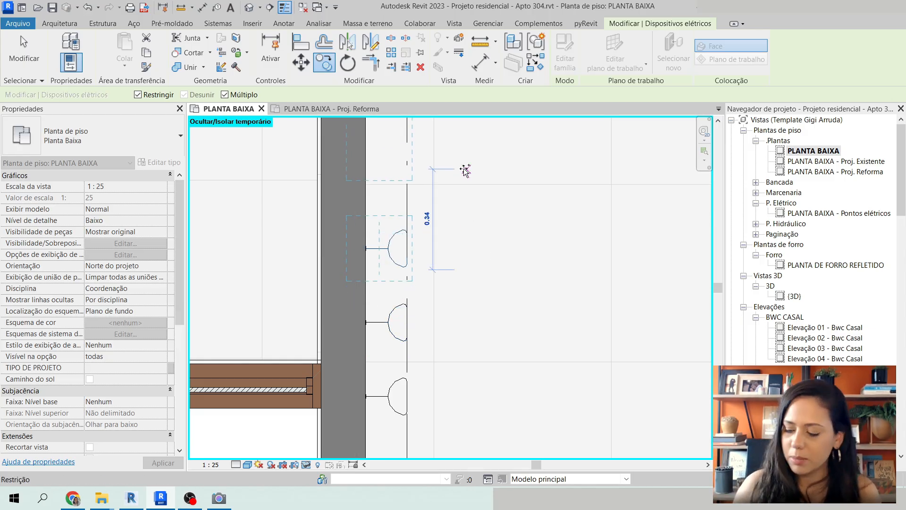
type("25cm")
key("Return")
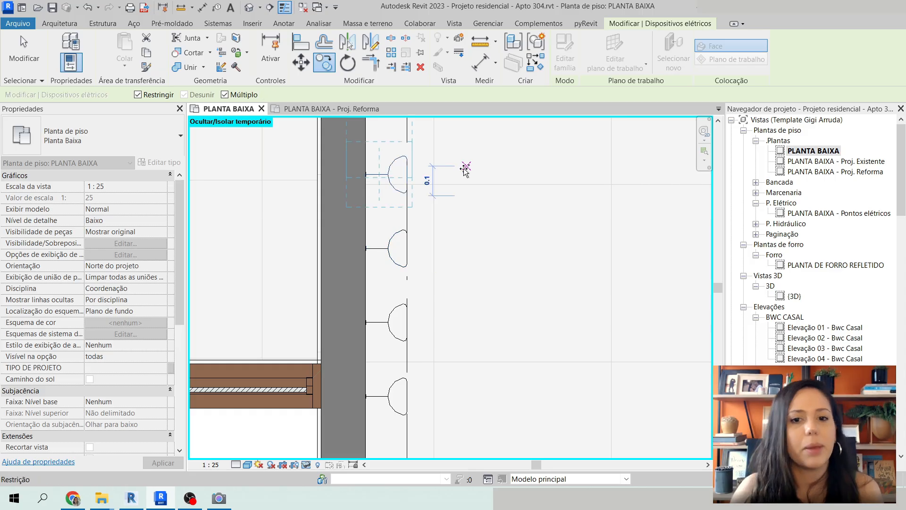
key("Escape")
key("Escape")
Examine the arrangement of the wall light points on the balcony wall and the one inside beside the sliding door
scroll(474, 279, "down", 7)
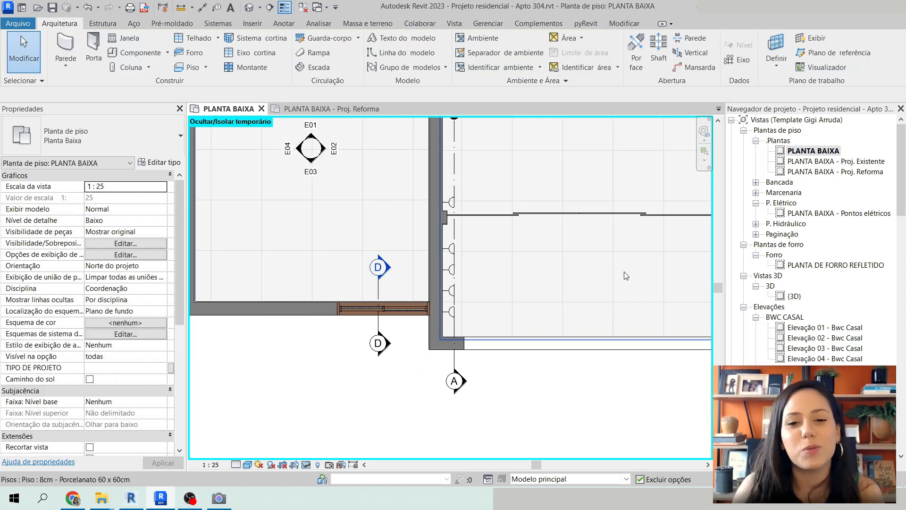
scroll(475, 283, "up", 3)
scroll(437, 306, "up", 2)
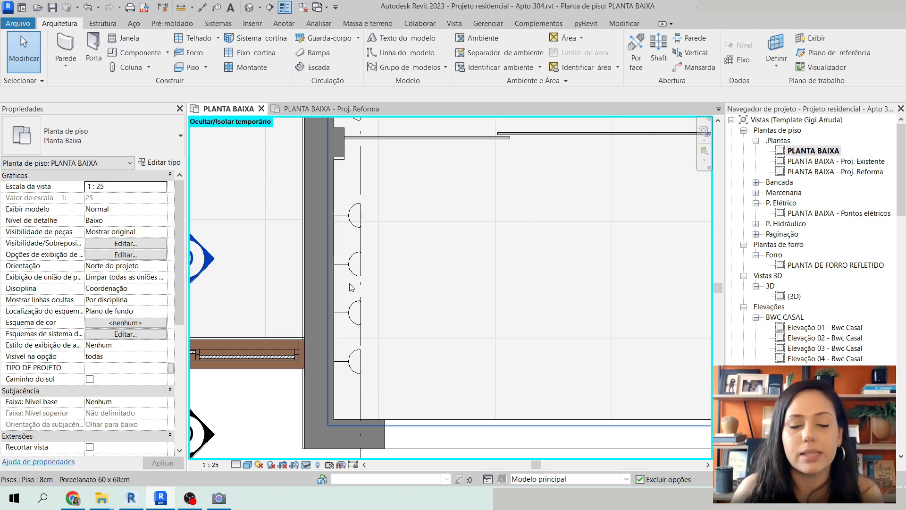
scroll(356, 260, "down", 4)
middle_click_drag(521, 250, 562, 280)
scroll(378, 282, "up", 5)
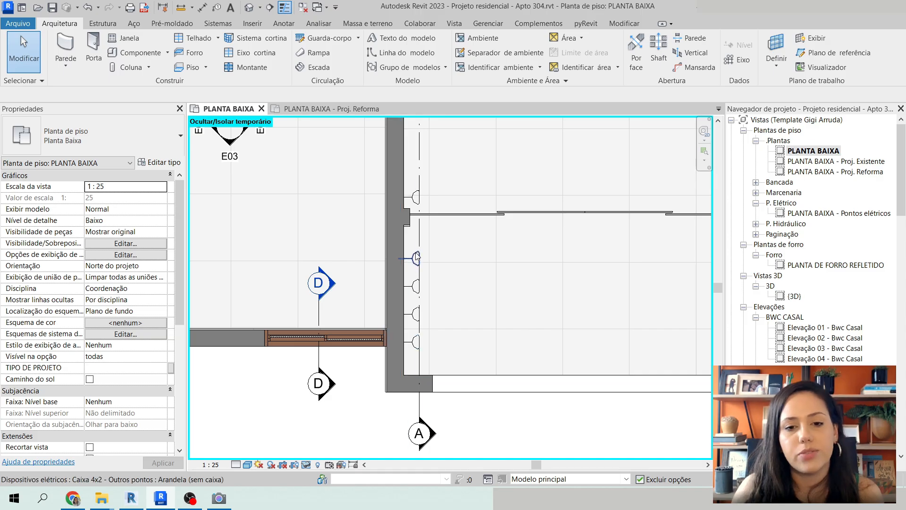
scroll(417, 186, "up", 2)
scroll(418, 187, "up", 2)
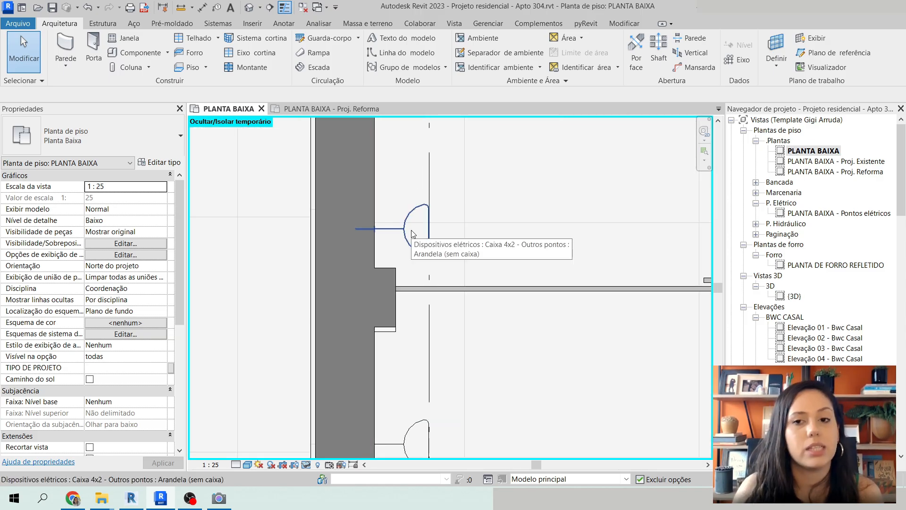
scroll(412, 231, "down", 3)
middle_click_drag(442, 290, 425, 264)
scroll(410, 278, "up", 2)
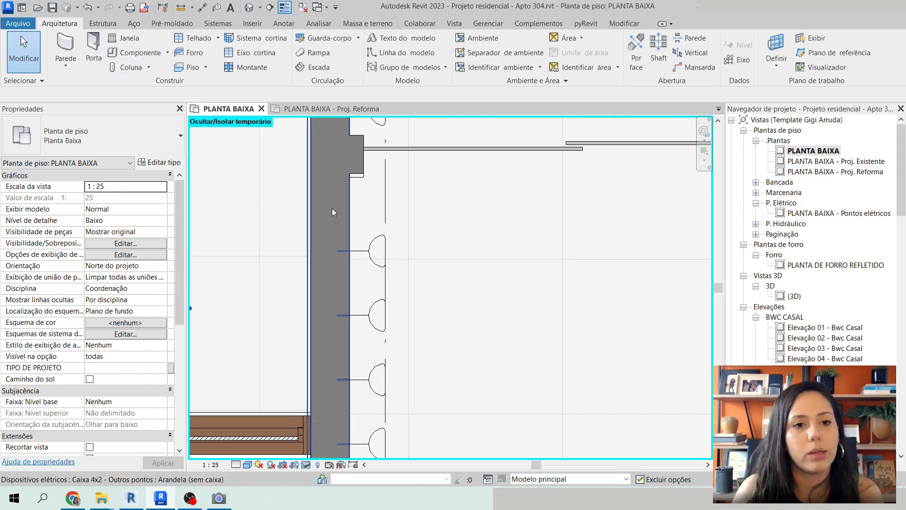
Place a Caixa 4x2 - Tomada Média Simples outlet on the balcony wall face between the sliding door and the nearest wall light point
left_click(137, 52)
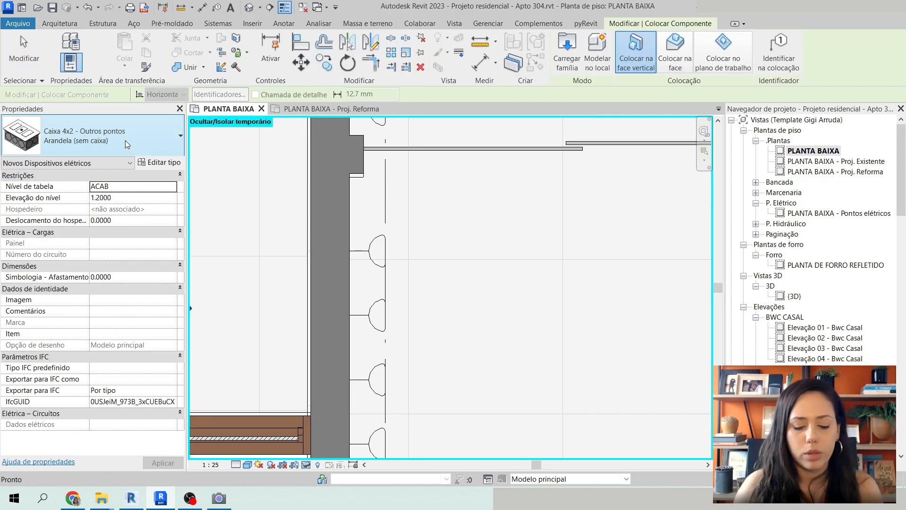
left_click(125, 141)
type("tomada")
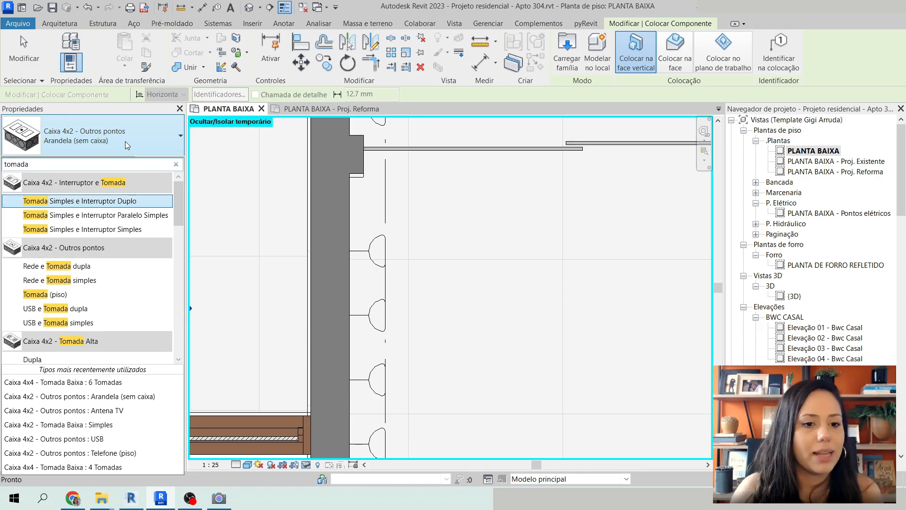
scroll(136, 302, "down", 3)
scroll(136, 302, "down", 2)
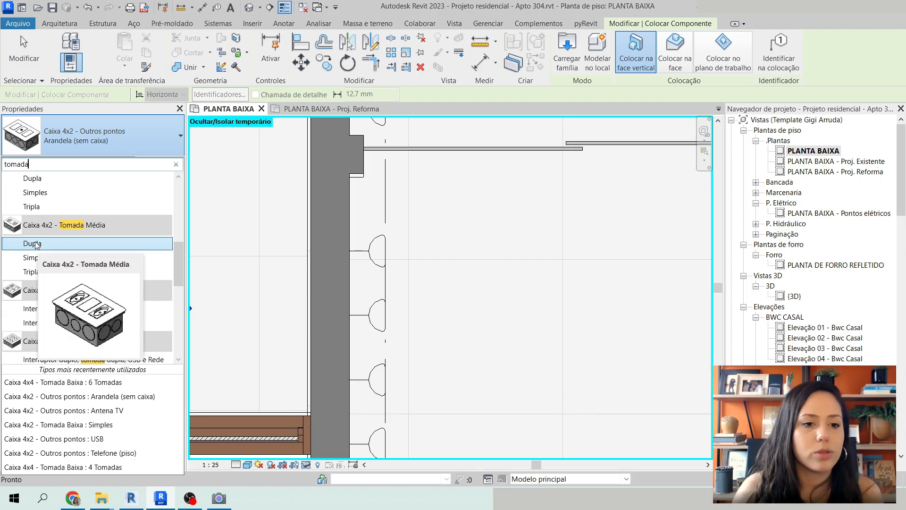
left_click(34, 257)
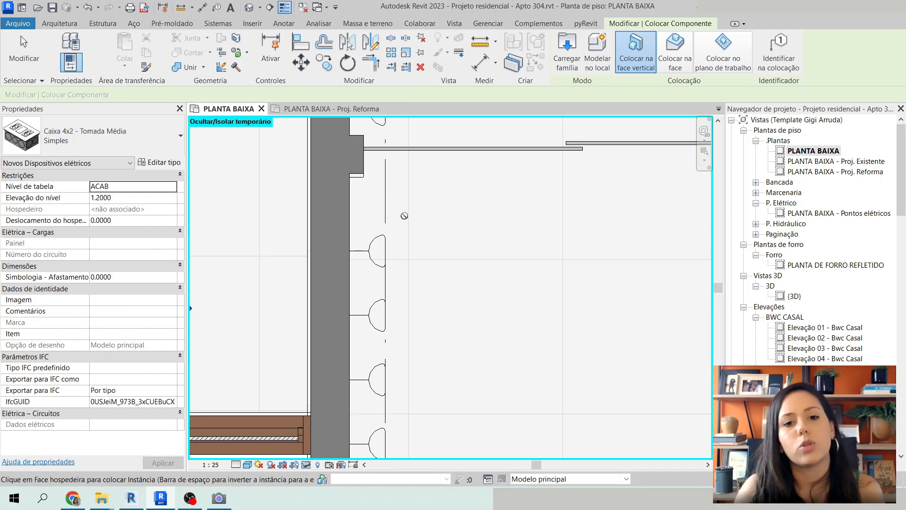
left_click(352, 222)
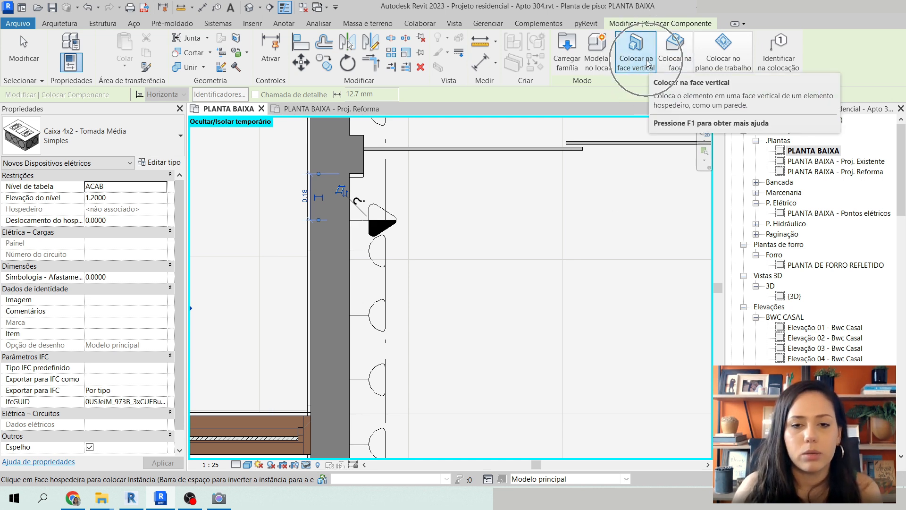
key("Escape")
Align the medium outlet with the nearest balcony wall light point, using that light's reference for the distance
left_click(381, 212)
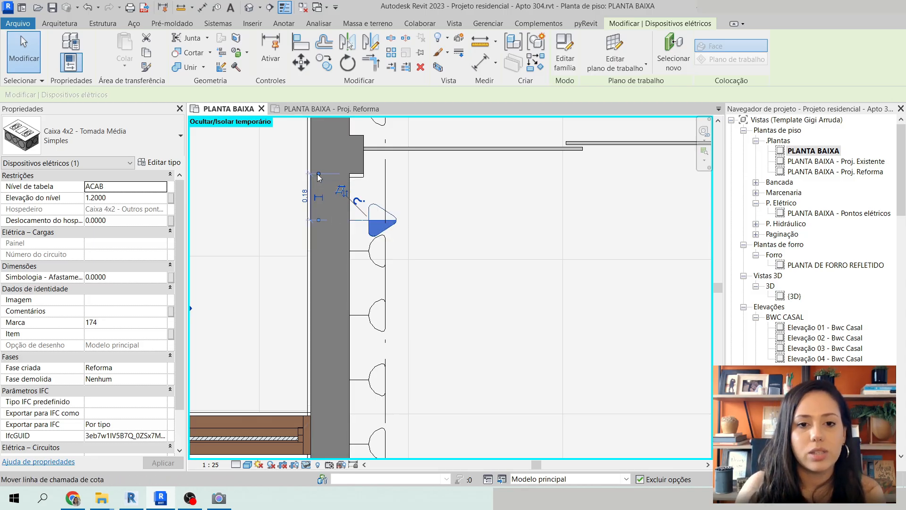
left_click_drag(319, 175, 352, 252)
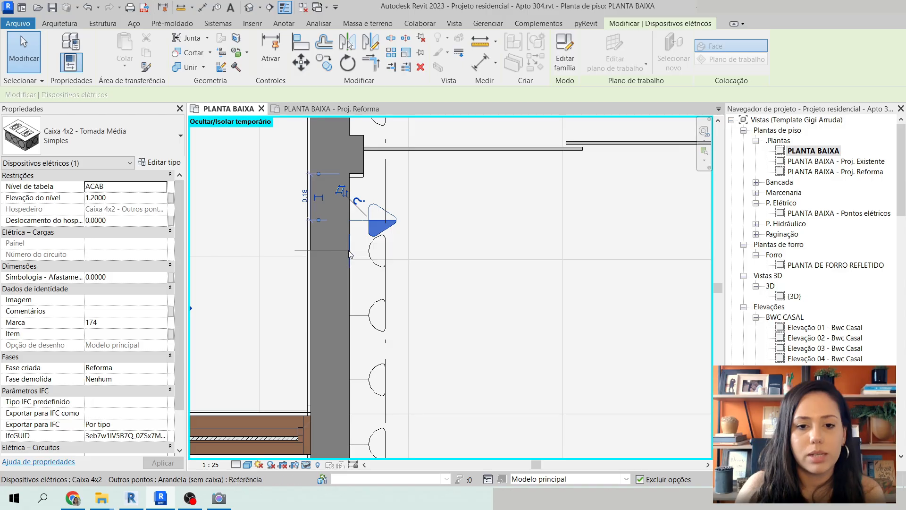
scroll(352, 252, "up", 2)
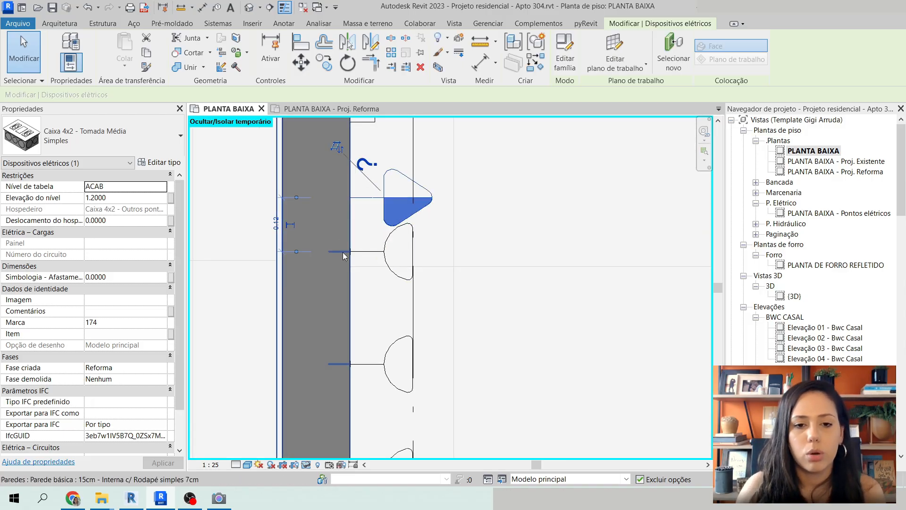
left_click(276, 223)
type("0.1200")
key("Return")
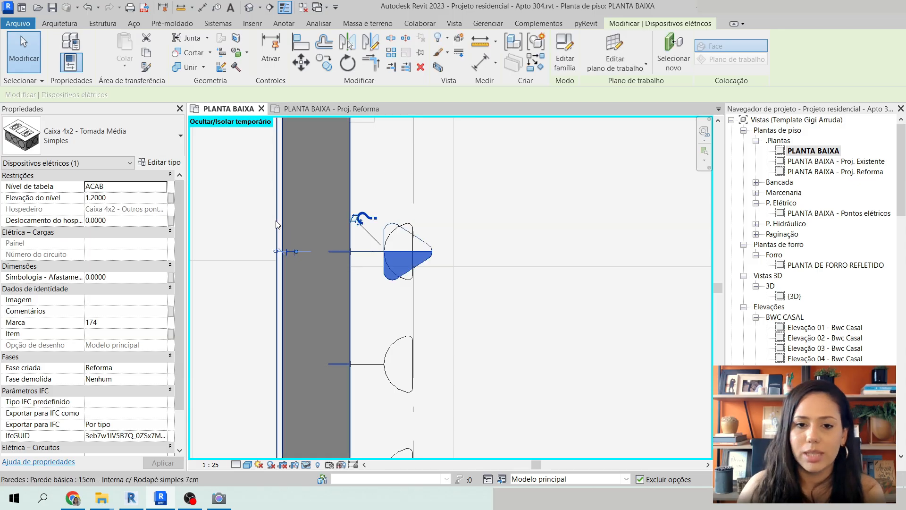
left_click(465, 317)
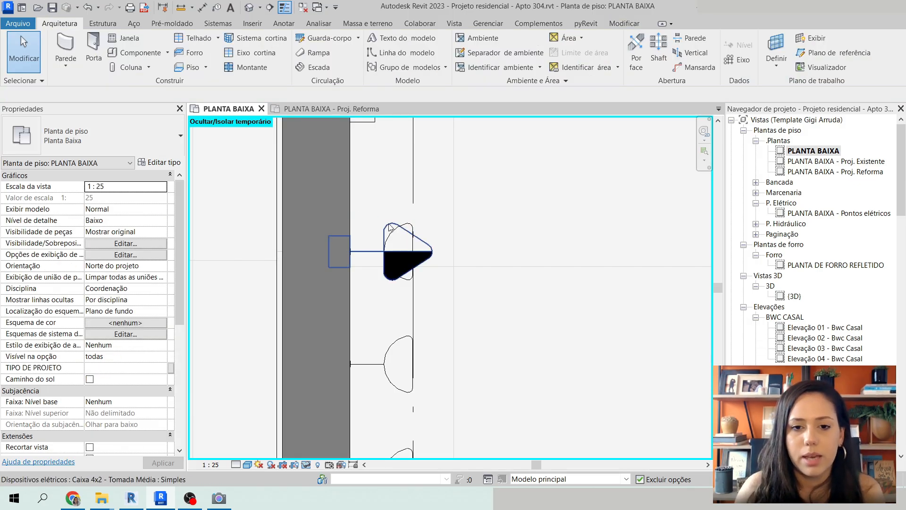
left_click(399, 241)
scroll(398, 265, "down", 2)
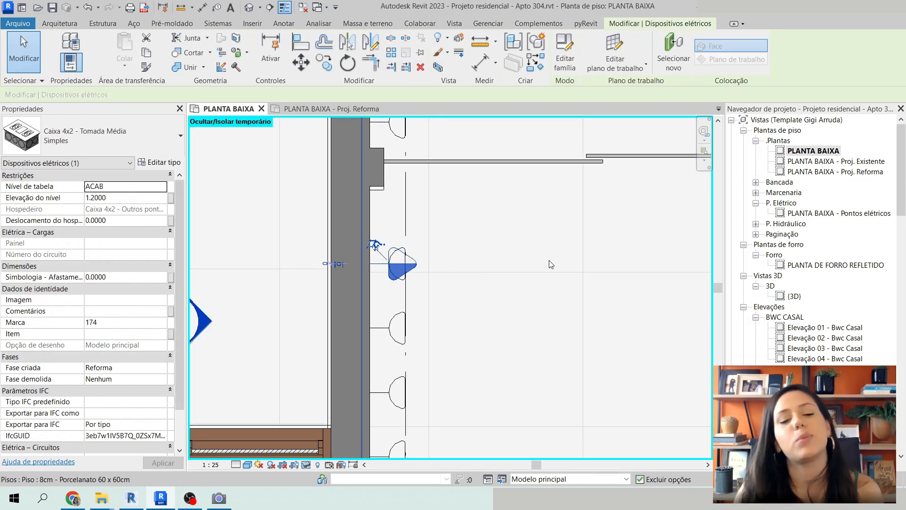
key("Escape")
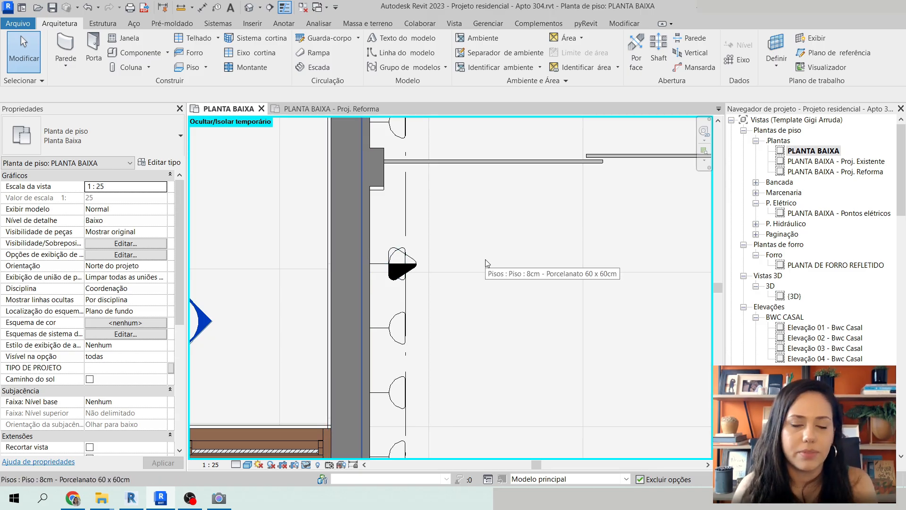
Set the symbol offset (Simbologia - Afastamento) of the medium outlet overlapping the wall light to 0.0056
scroll(428, 272, "up", 2)
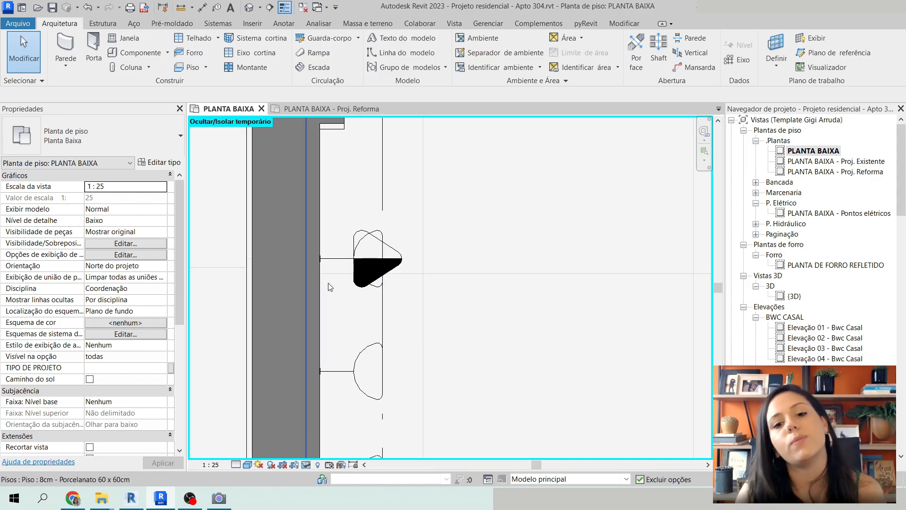
middle_click_drag(338, 288, 361, 316)
key("Tab")
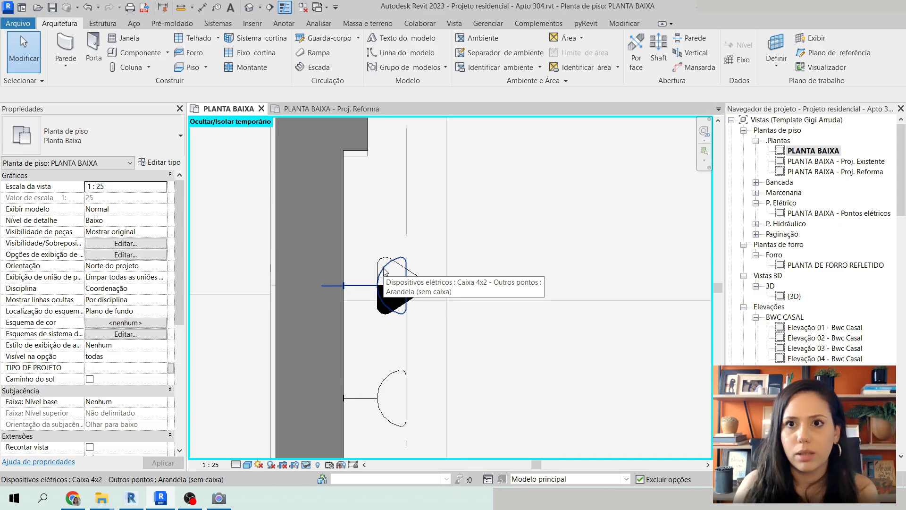
key("Tab")
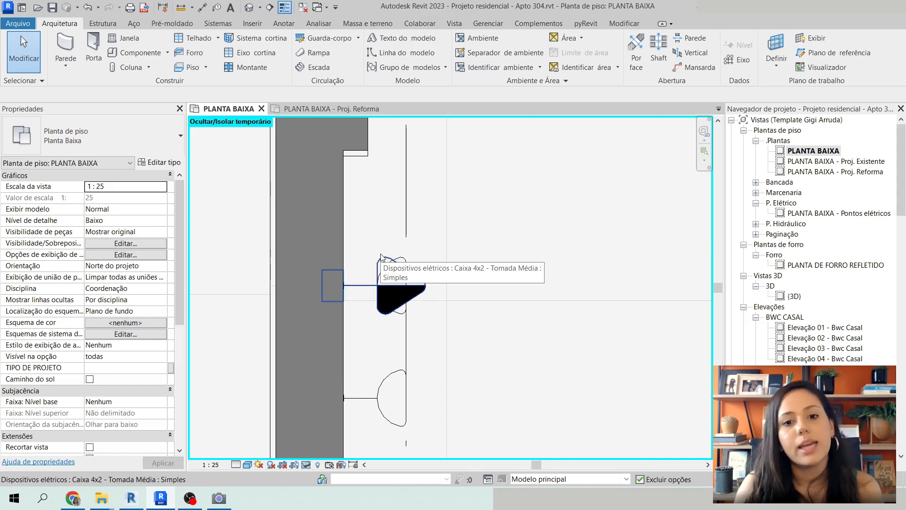
left_click(384, 265)
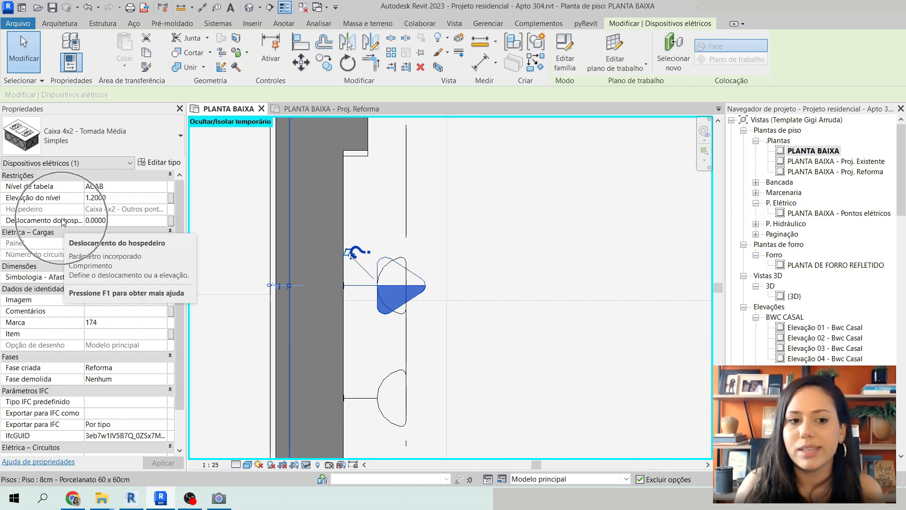
left_click(117, 220)
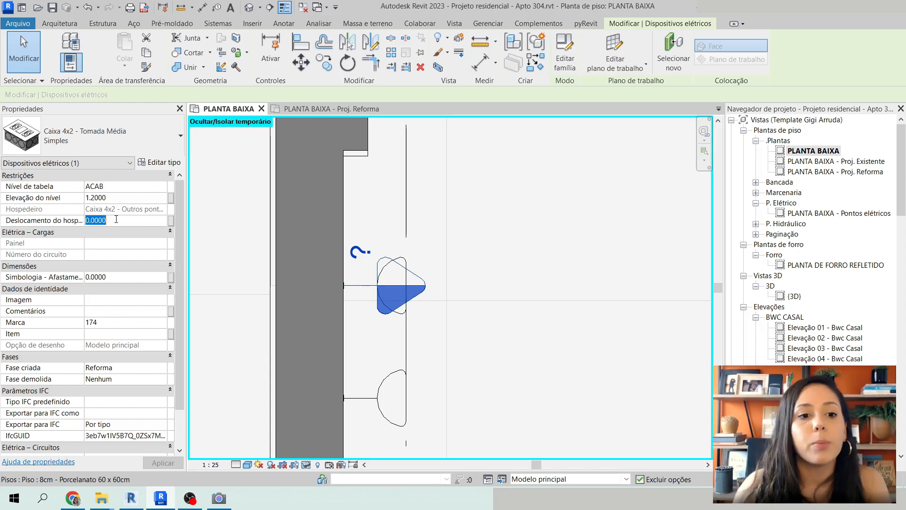
left_click(127, 279)
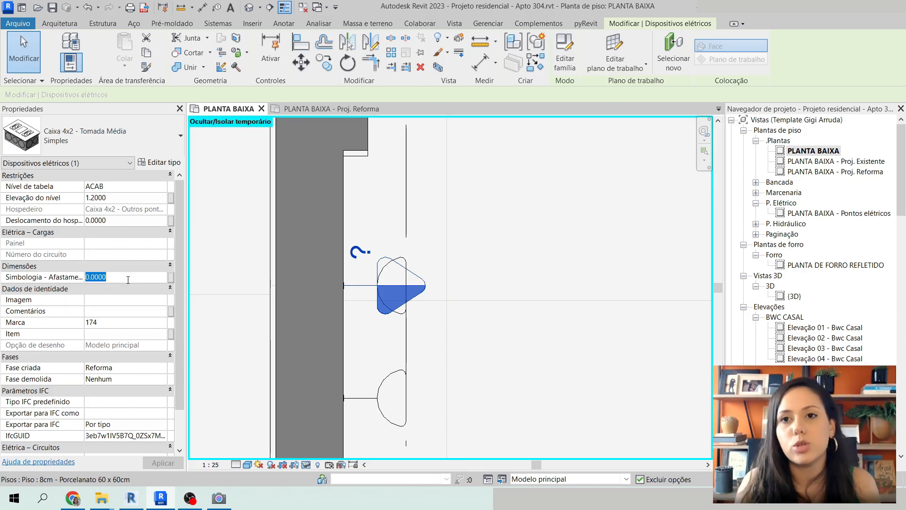
key("Return")
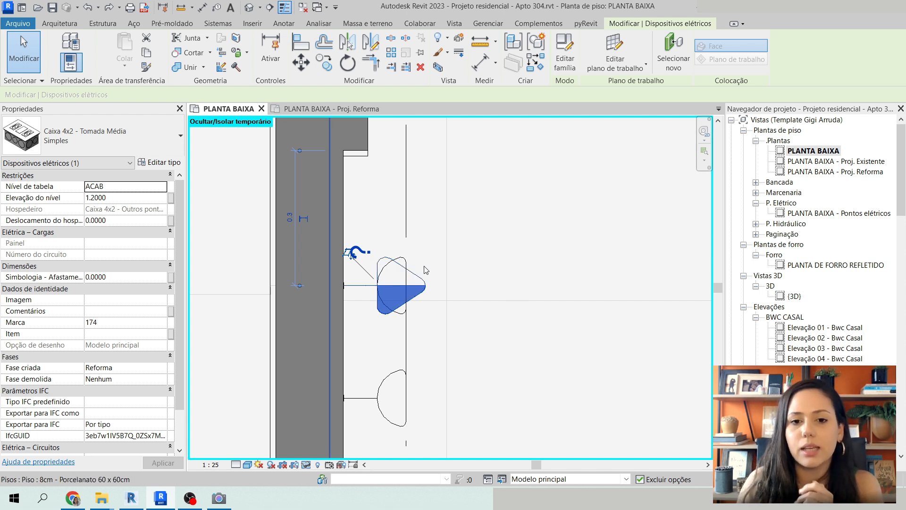
left_click(124, 277)
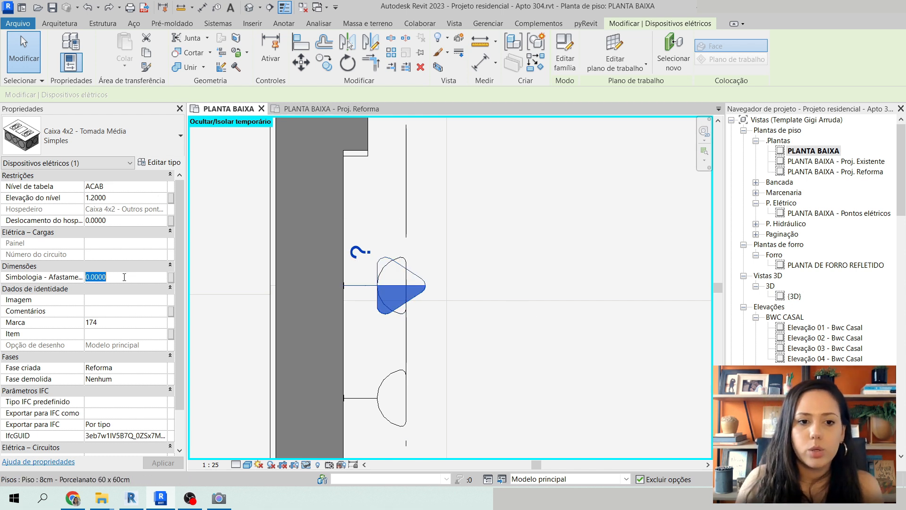
type(".005")
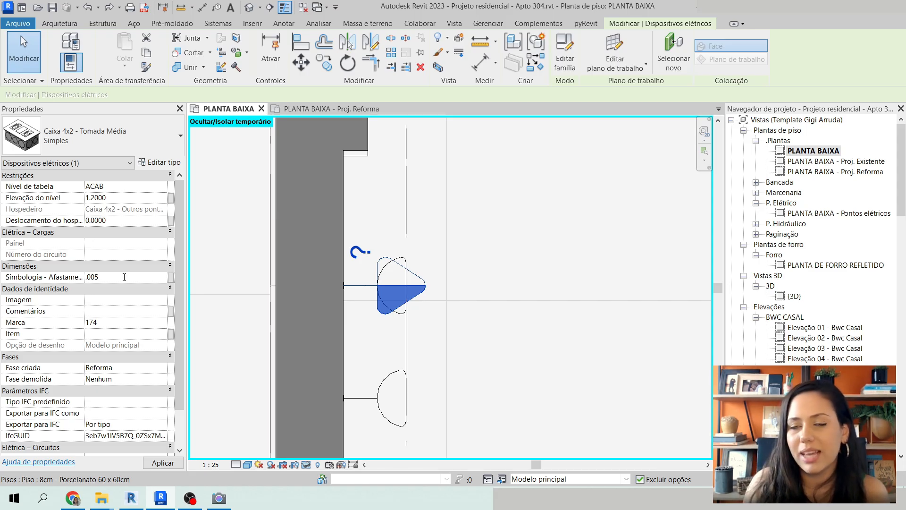
type("6")
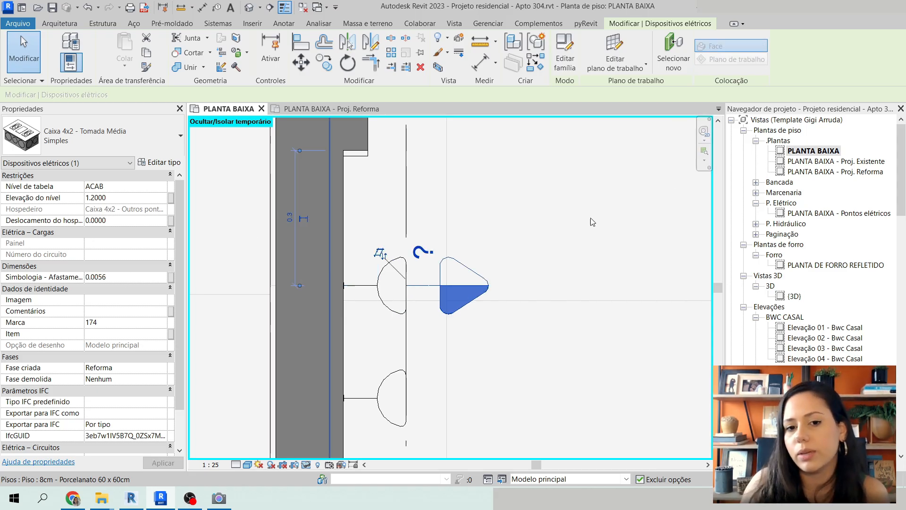
Examine the medium outlet's symbol beside the wall light symbol, along with its symbol offset value and the neighbouring wall points
scroll(412, 282, "up", 3)
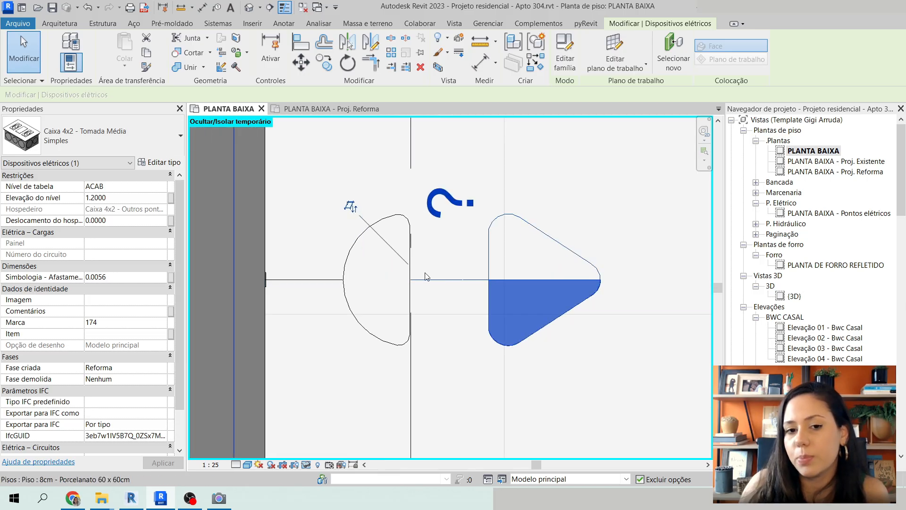
scroll(425, 276, "down", 2)
scroll(424, 274, "down", 1)
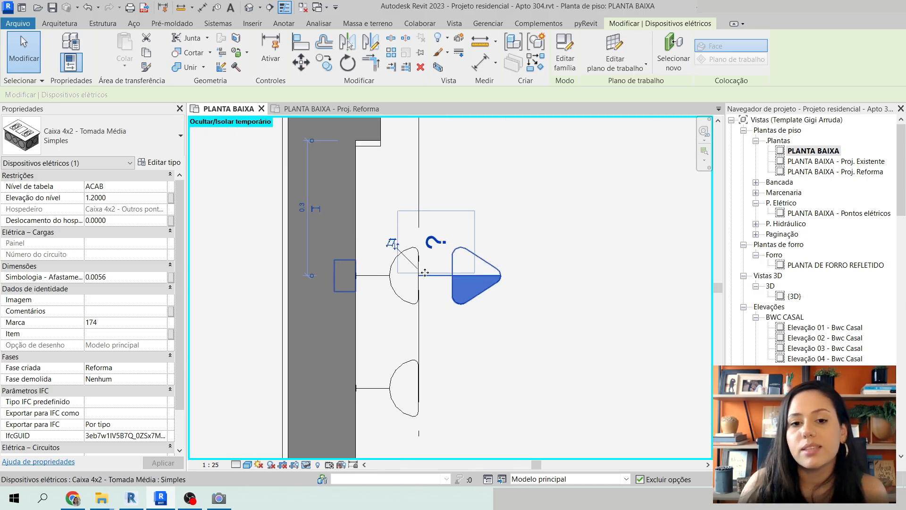
scroll(425, 272, "down", 4)
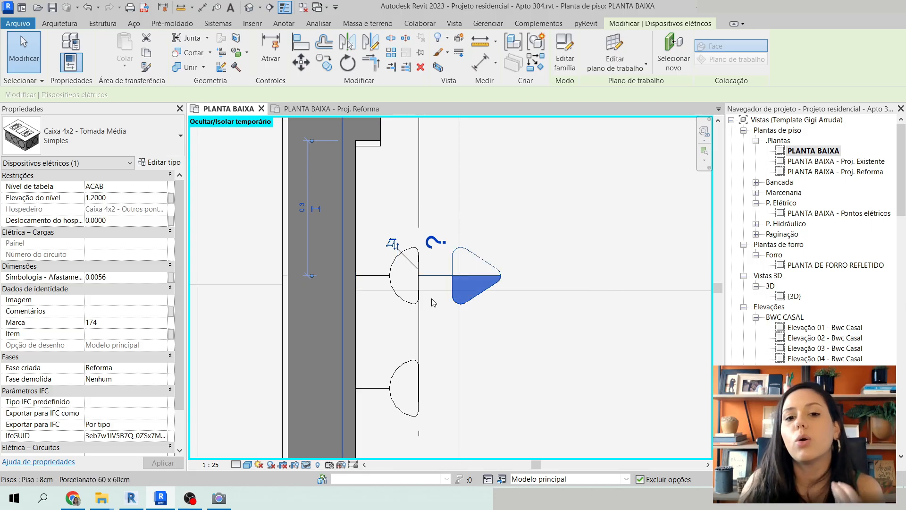
middle_click_drag(418, 153, 424, 310)
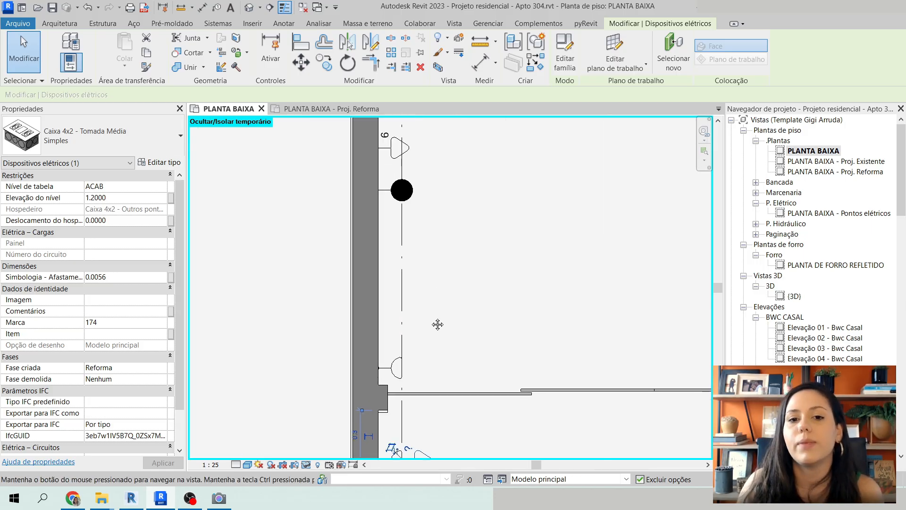
scroll(424, 310, "down", 2)
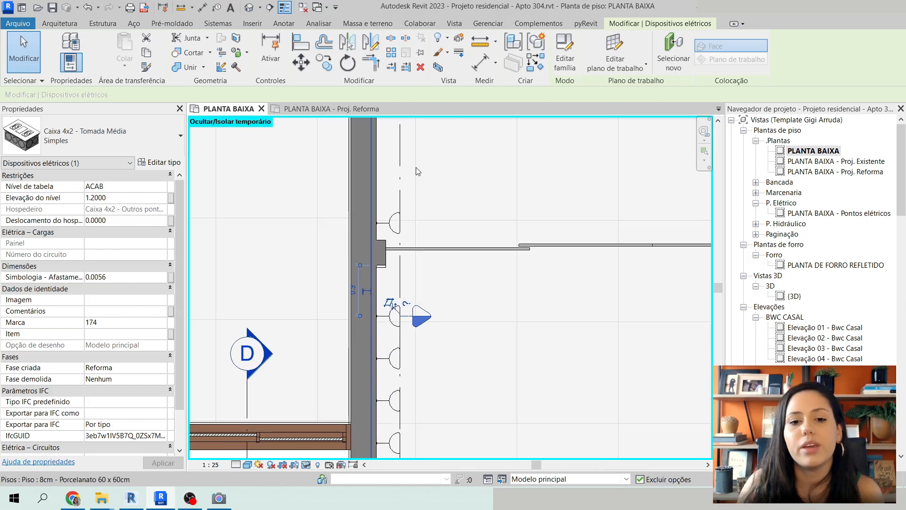
scroll(421, 313, "up", 4)
scroll(421, 313, "up", 3)
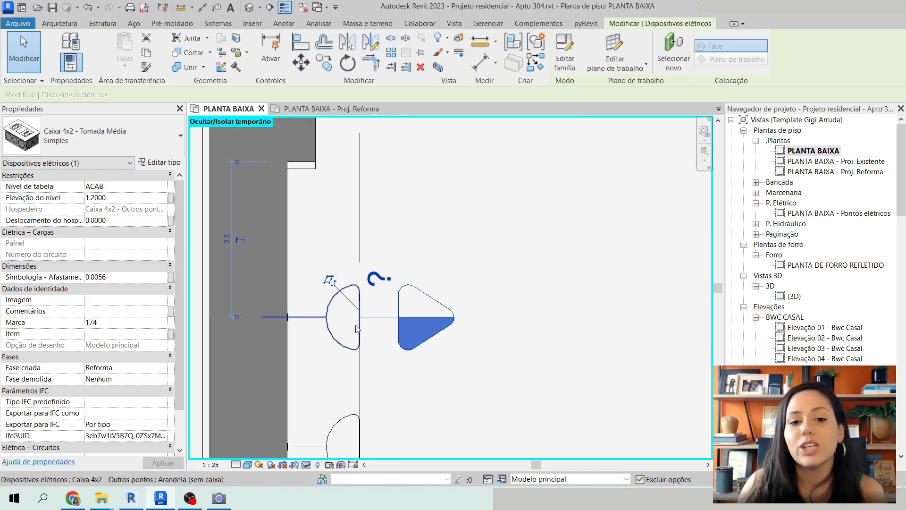
left_click(122, 278)
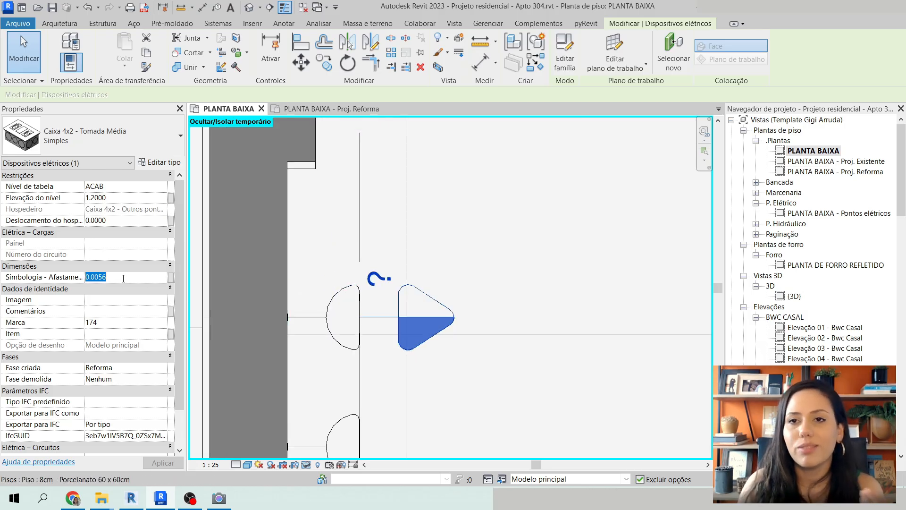
middle_click_drag(341, 316, 411, 288)
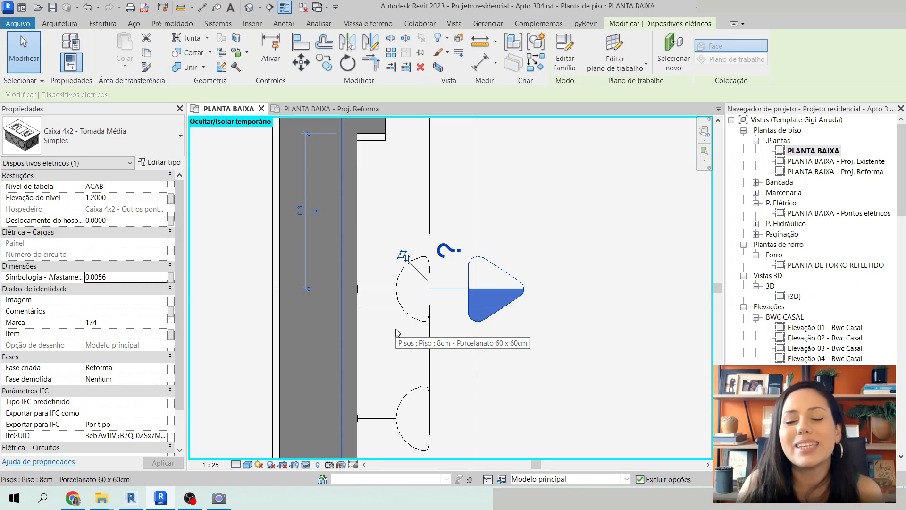
left_click(112, 277)
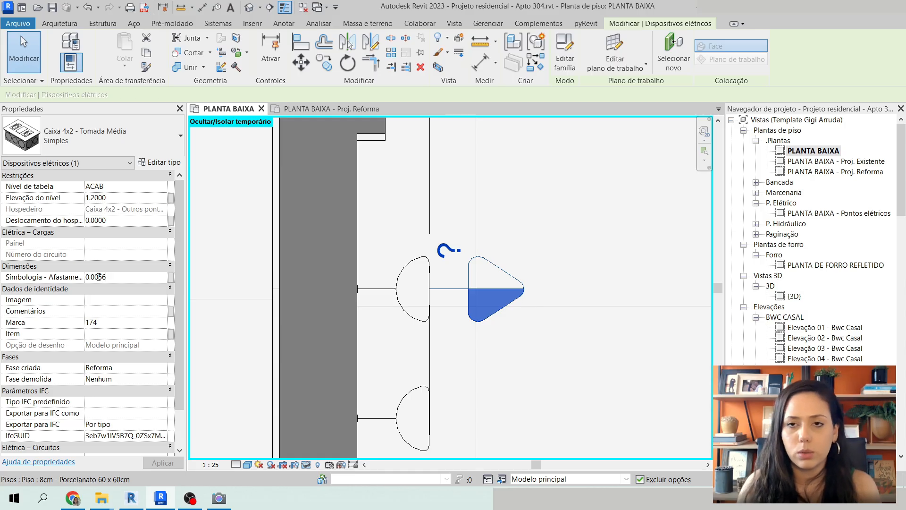
left_click(99, 277)
scroll(226, 253, "down", 4)
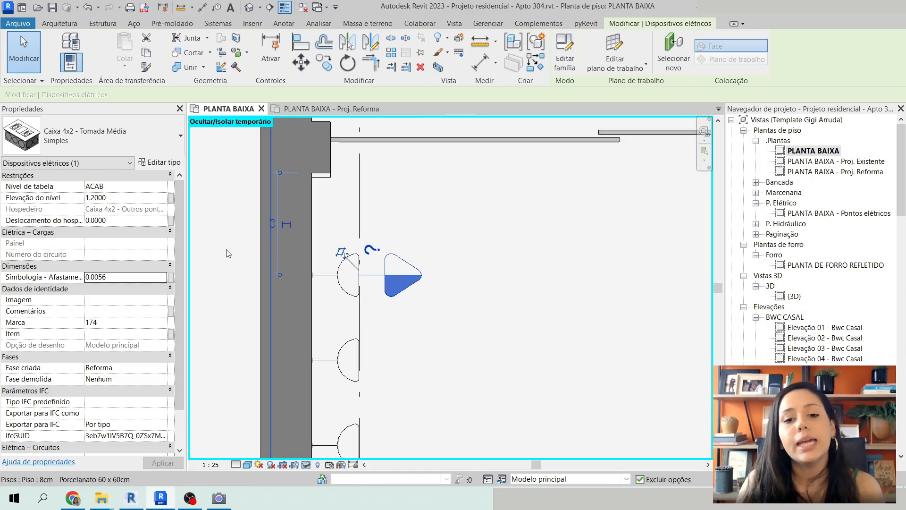
Set the level elevation of the medium outlet on the balcony wall to 0.70 m
key("Escape")
left_click(376, 267)
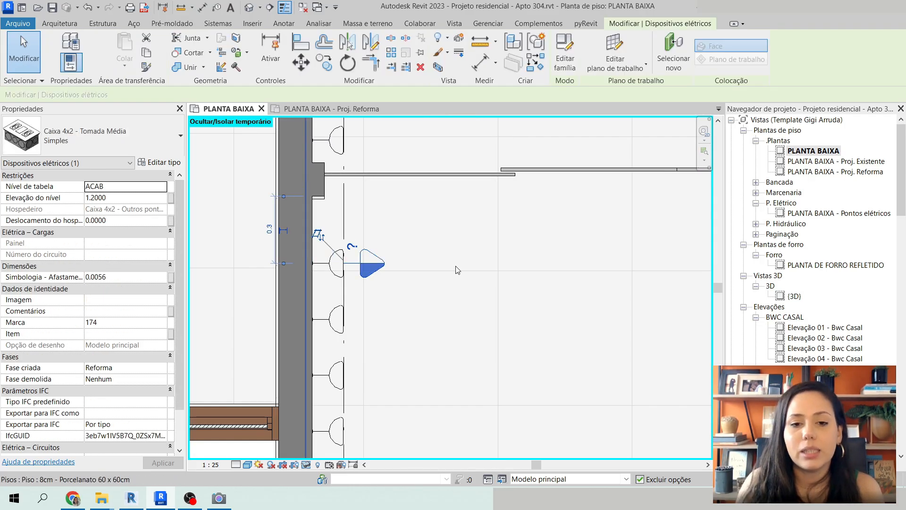
middle_click_drag(376, 266, 408, 283)
key("Escape")
left_click(422, 283)
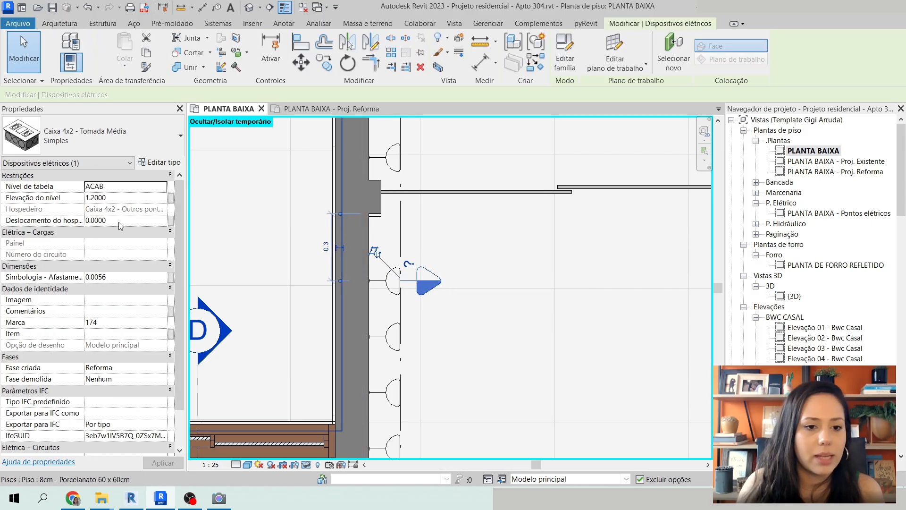
left_click(119, 198)
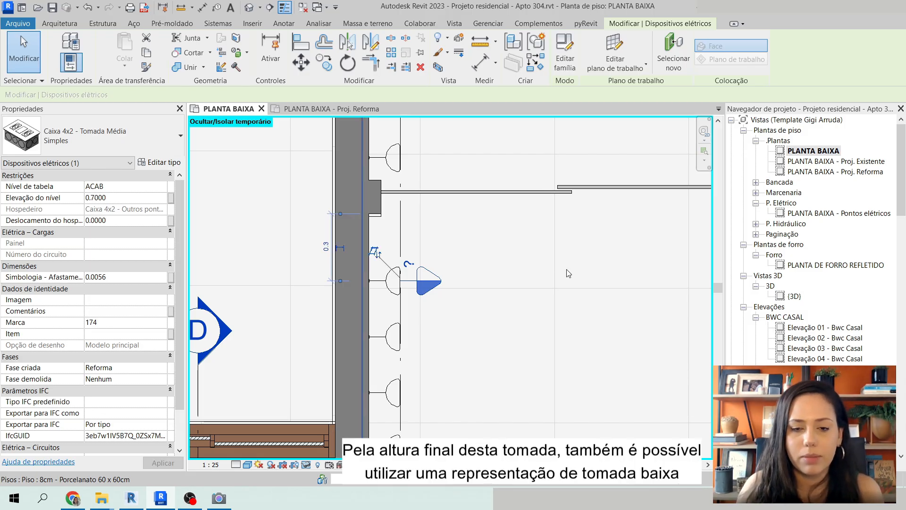
Place a Caixa 4x2 - Tomada Média Dupla outlet on the opposite balcony wall, just past the sliding door
left_click(390, 289)
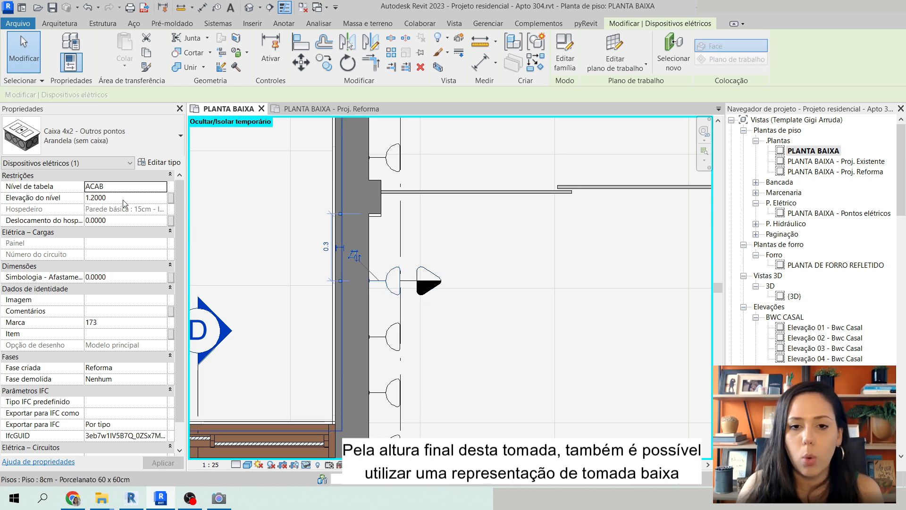
left_click(461, 361)
scroll(390, 340, "down", 8)
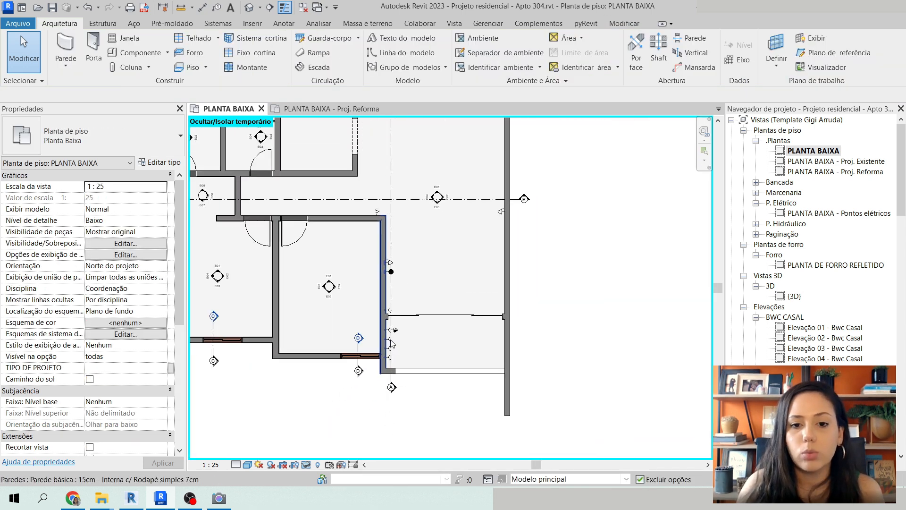
scroll(391, 342, "up", 10)
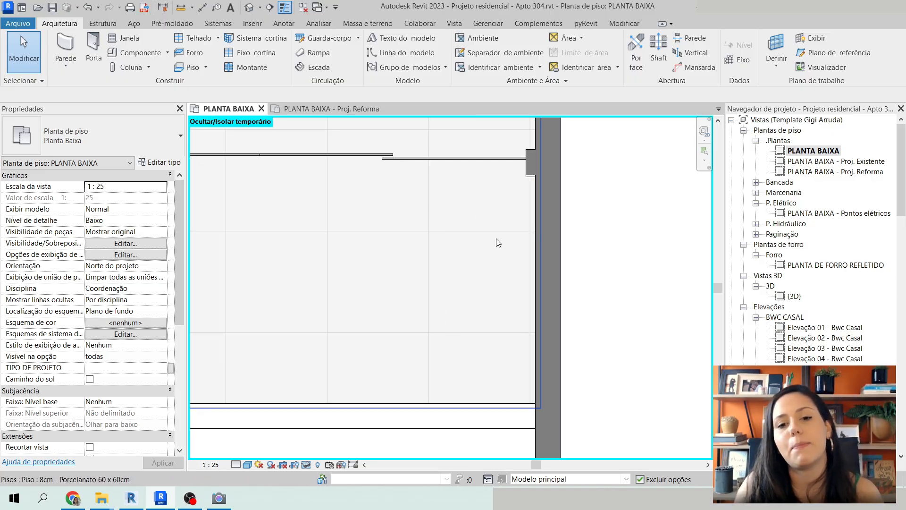
scroll(501, 345, "down", 2)
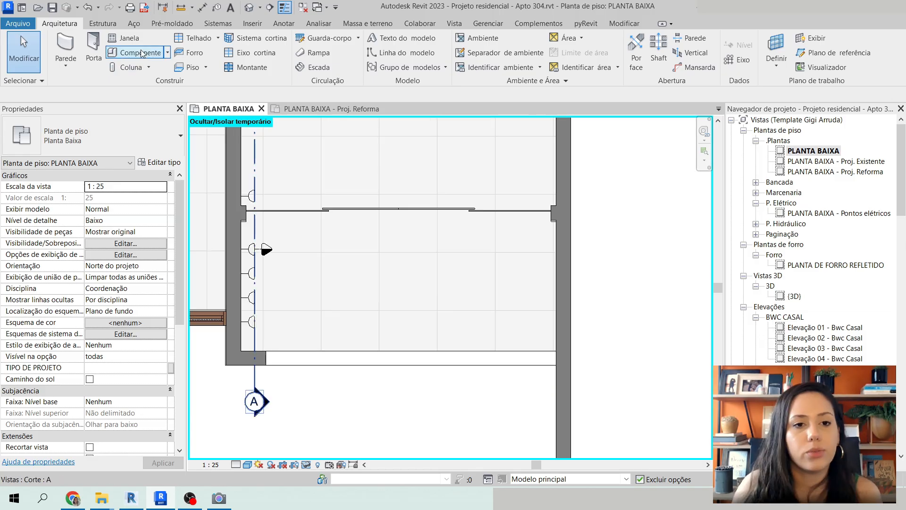
left_click(137, 52)
left_click(102, 137)
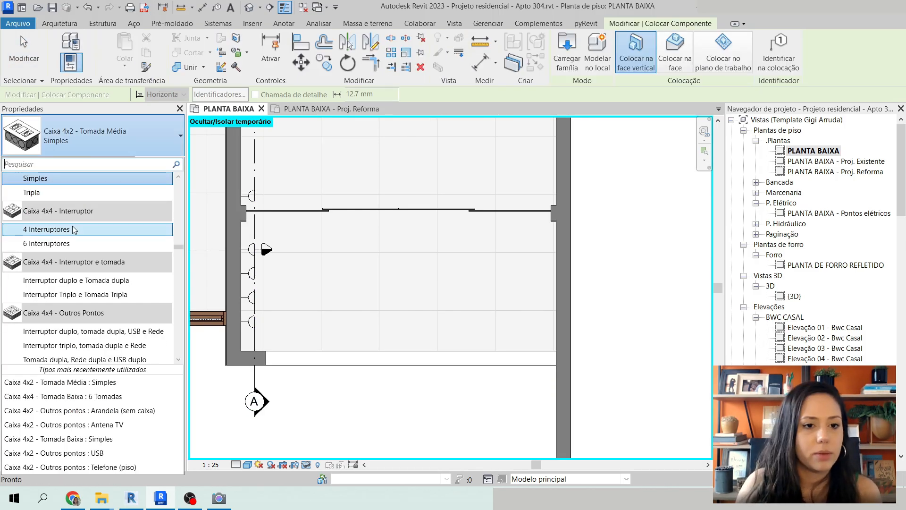
scroll(44, 205, "up", 3)
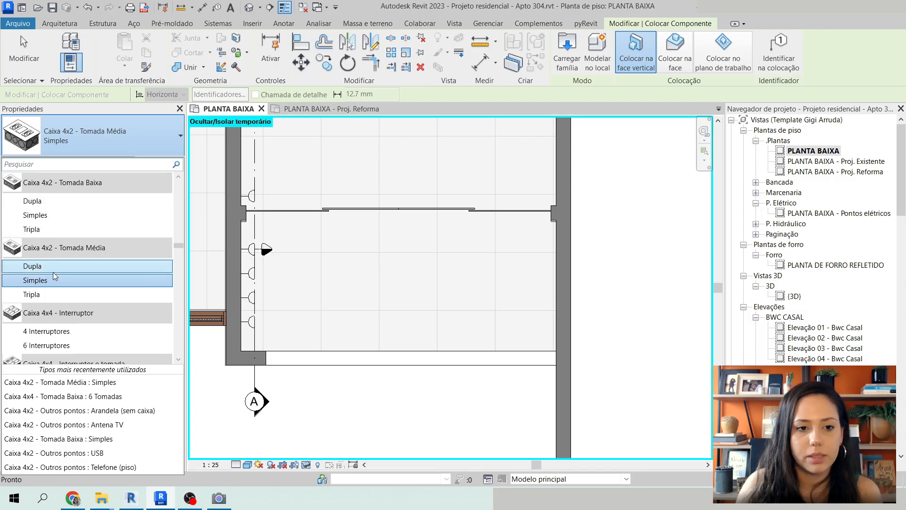
left_click(31, 267)
scroll(548, 239, "up", 5)
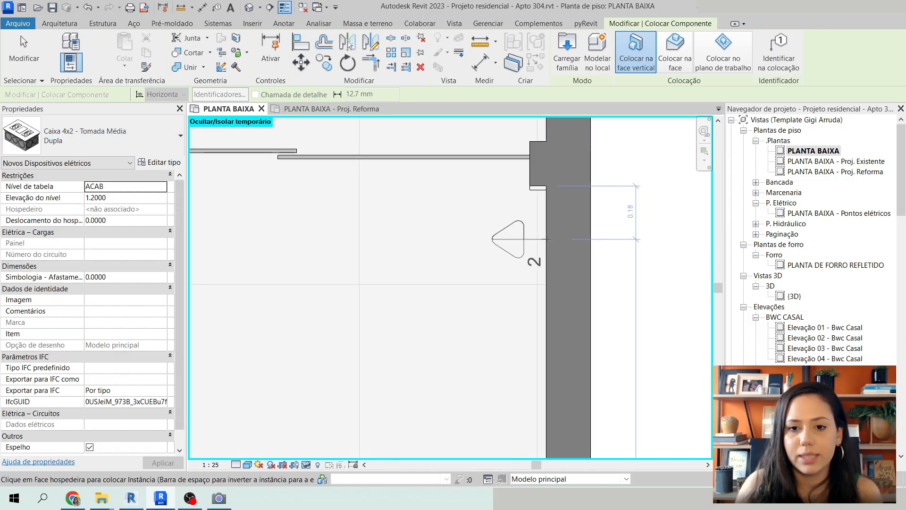
scroll(547, 239, "down", 3)
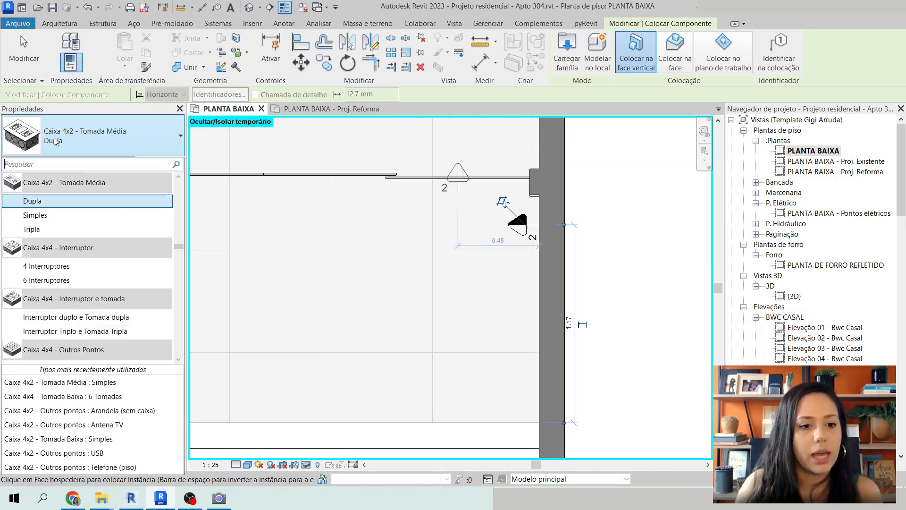
Place a Caixa 4x2 - Tomada Baixa Dupla outlet on the same wall, about 0.20 m from the balcony window
left_click(85, 142)
scroll(85, 268, "up", 3)
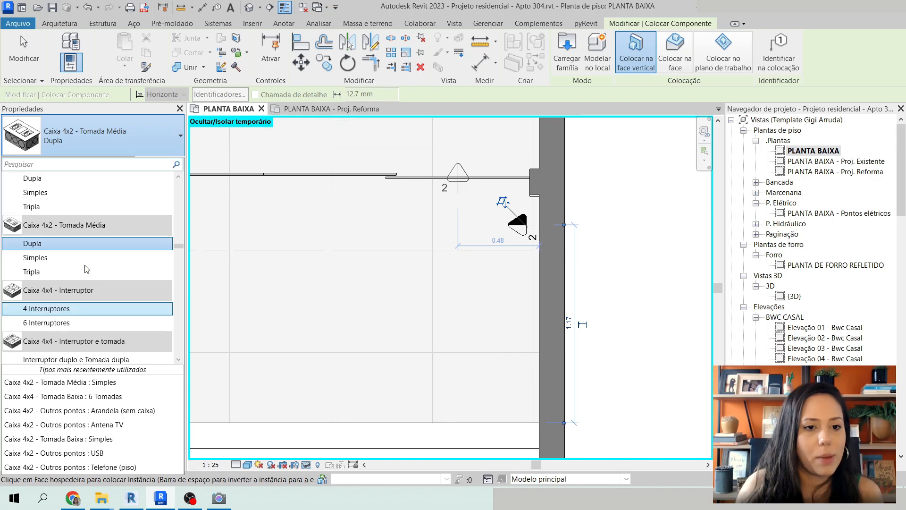
left_click(38, 280)
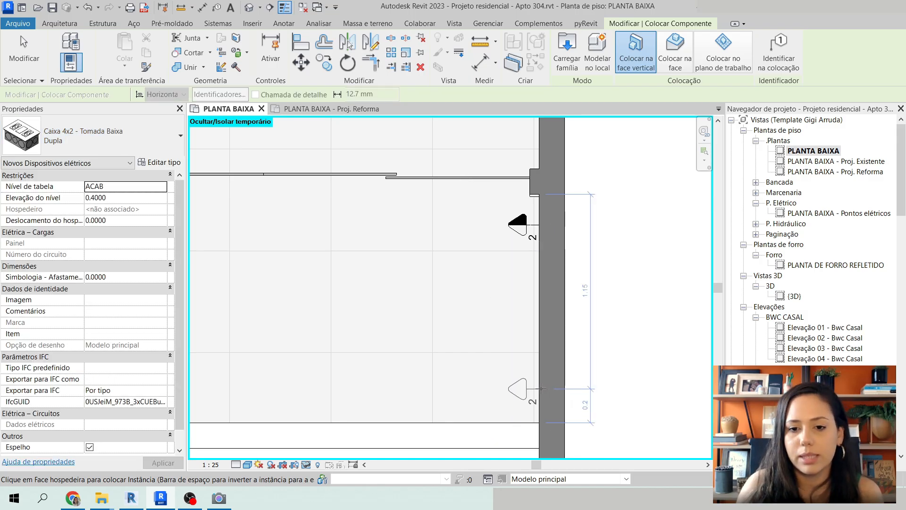
key("Escape")
key("Escape")
scroll(599, 267, "down", 3)
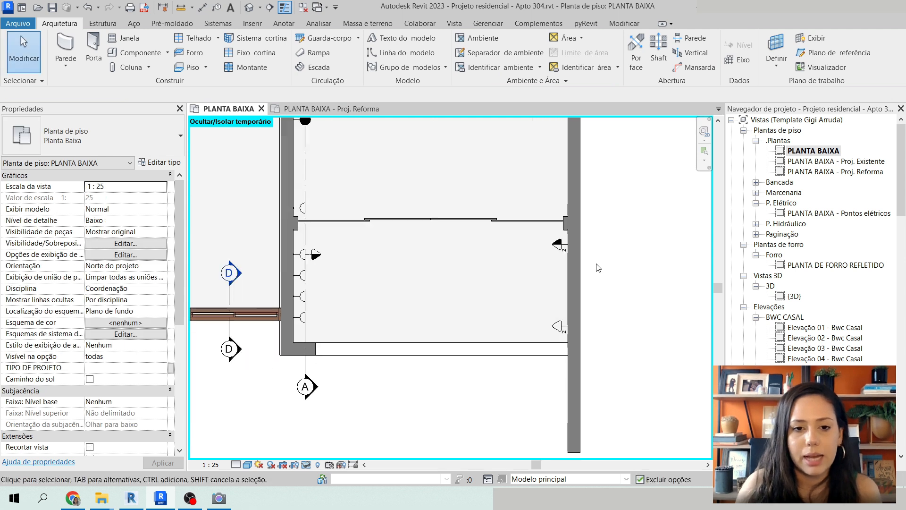
Flip the medium and low double outlets so the number 2 of each symbol sits on the sliding door side
scroll(598, 268, "up", 4)
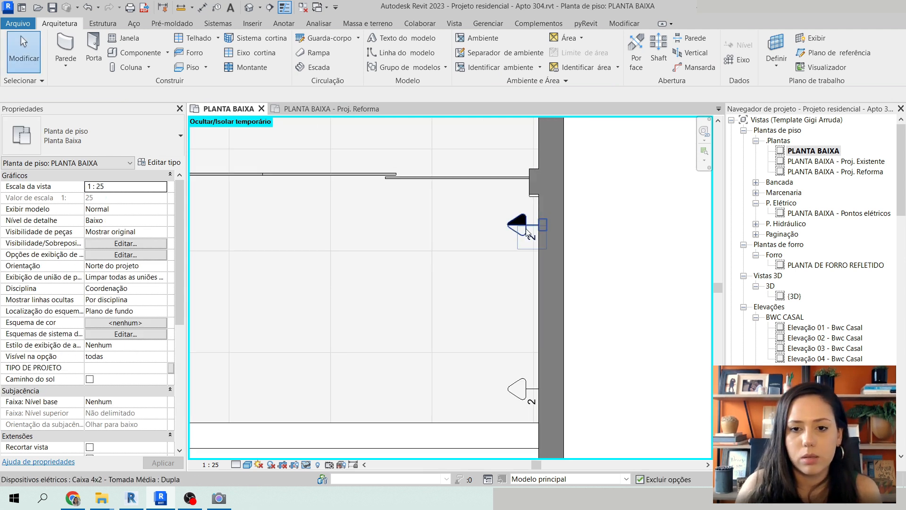
left_click(524, 233)
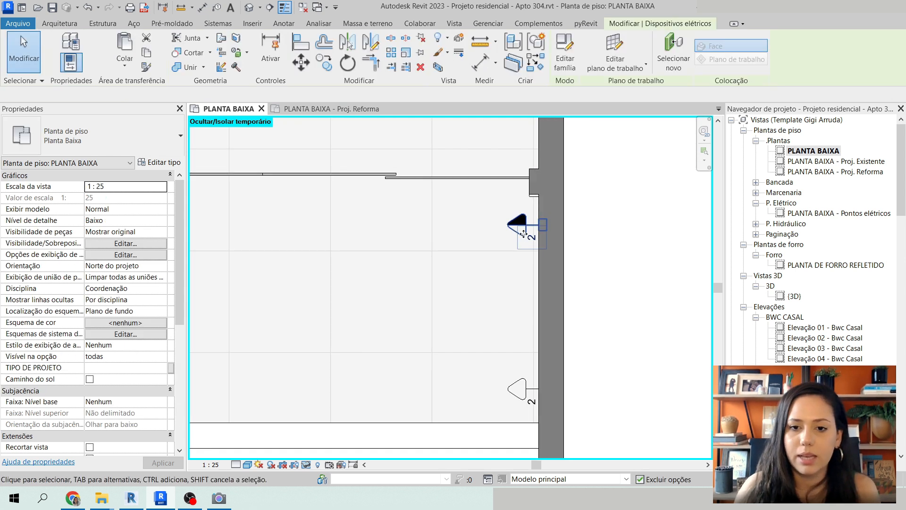
left_click(522, 399)
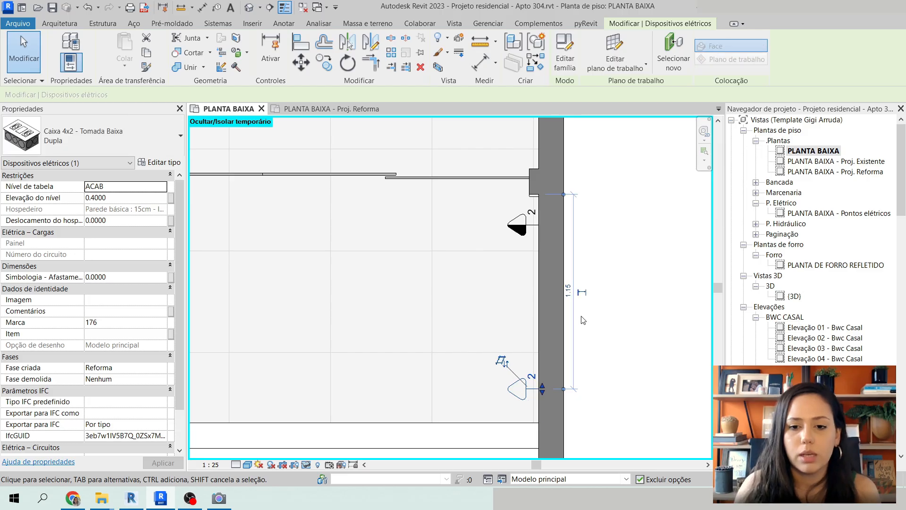
middle_click_drag(602, 336, 579, 273)
left_click(571, 304)
scroll(508, 210, "up", 1)
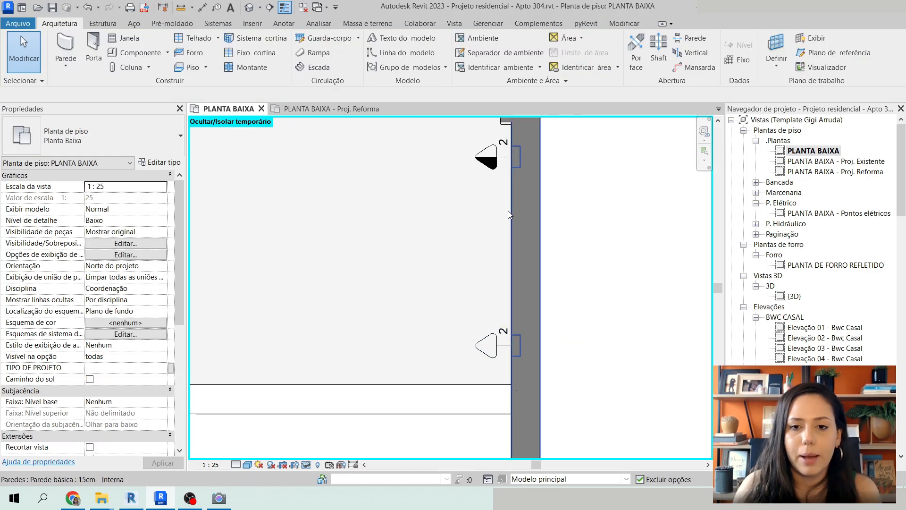
middle_click_drag(628, 240, 621, 259)
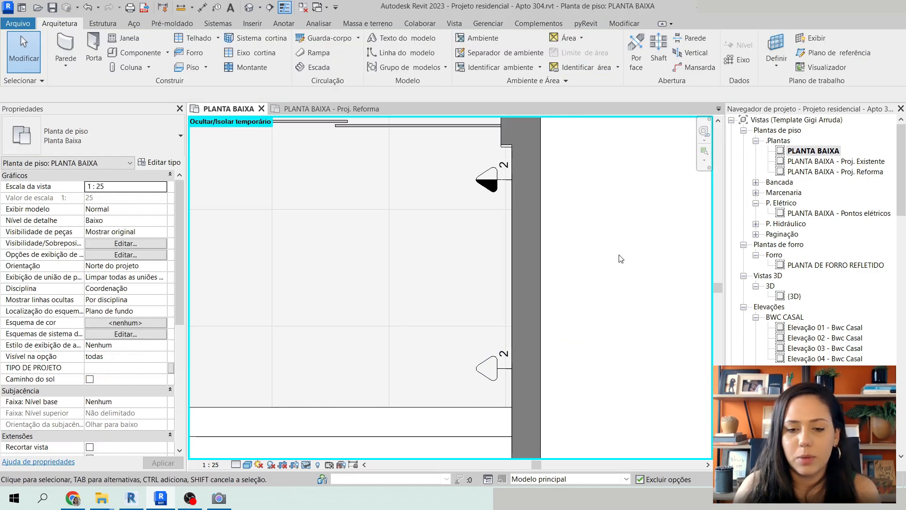
Reference the low double outlet's distance to the balcony window and set it to 15 cm
left_click(506, 369)
scroll(507, 365, "down", 2)
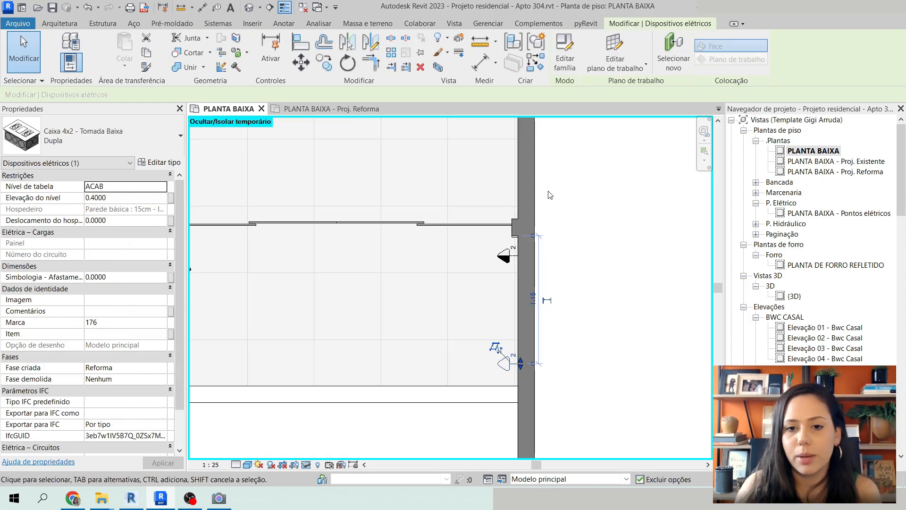
left_click_drag(537, 238, 575, 272)
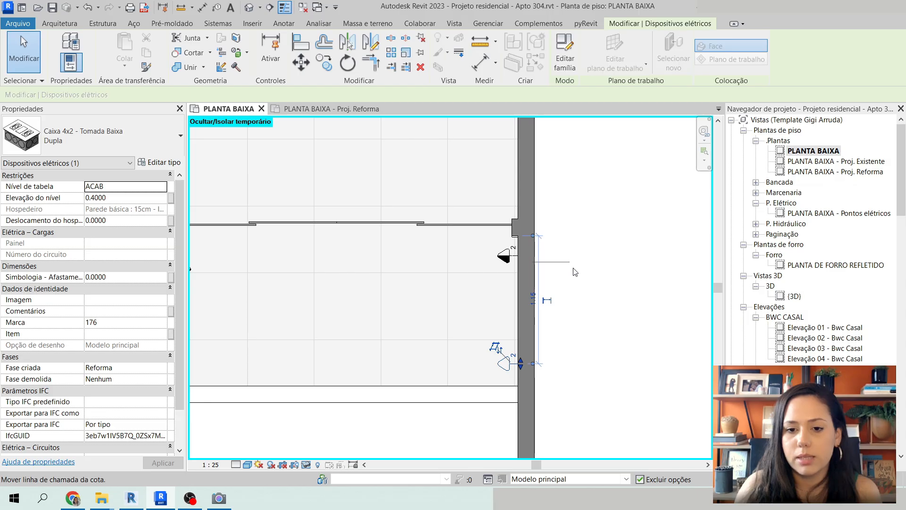
left_click_drag(533, 374, 517, 388)
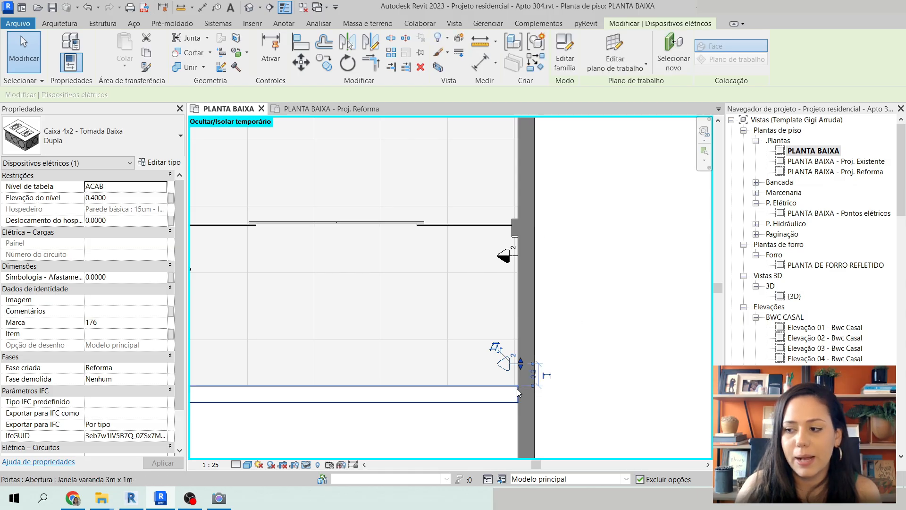
scroll(516, 388, "up", 2)
left_click(550, 364)
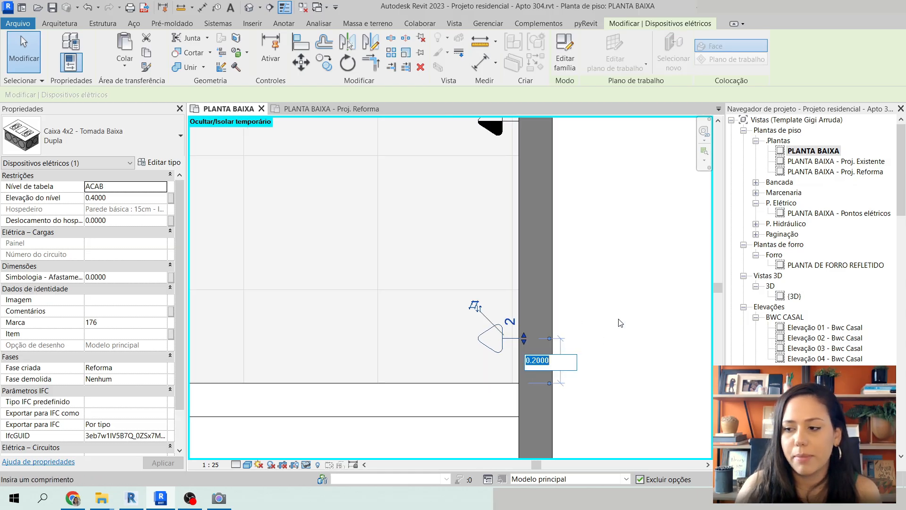
scroll(621, 323, "down", 1)
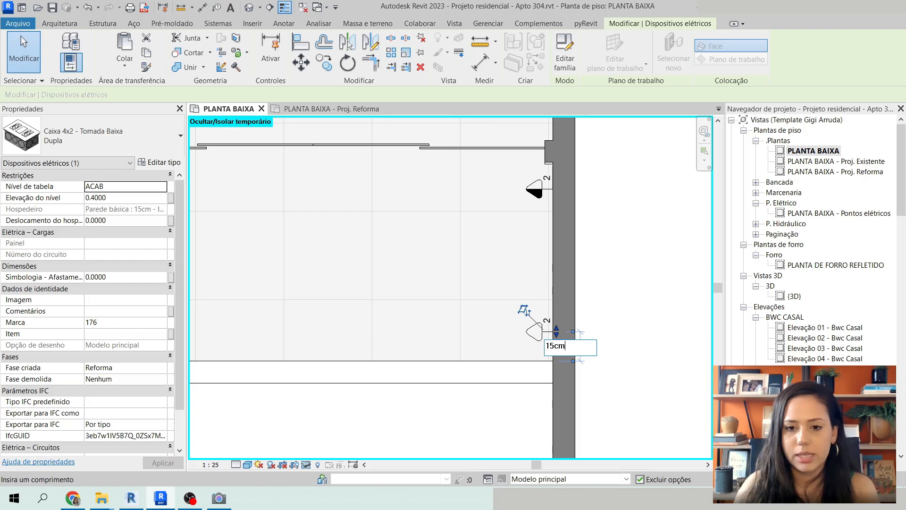
key("Return")
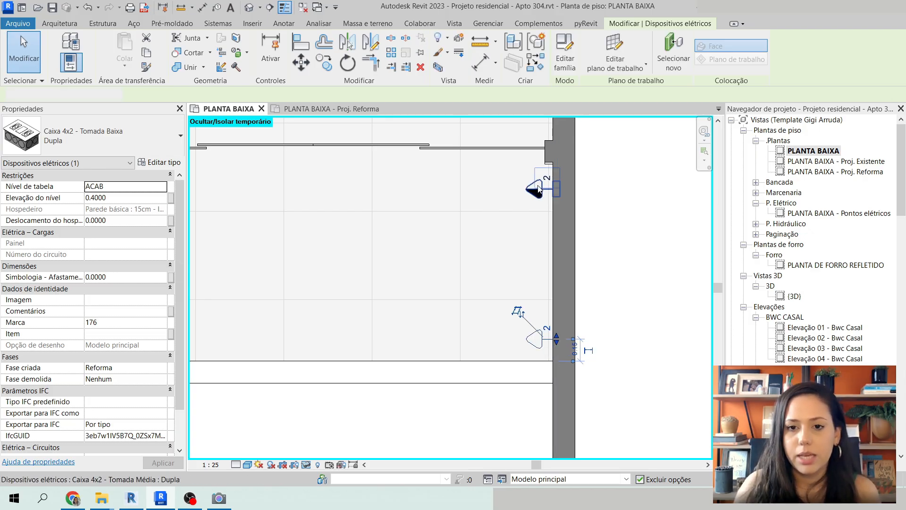
Set the medium double outlet's distance from the sliding door side of the wall to 0.15 m
left_click(538, 189)
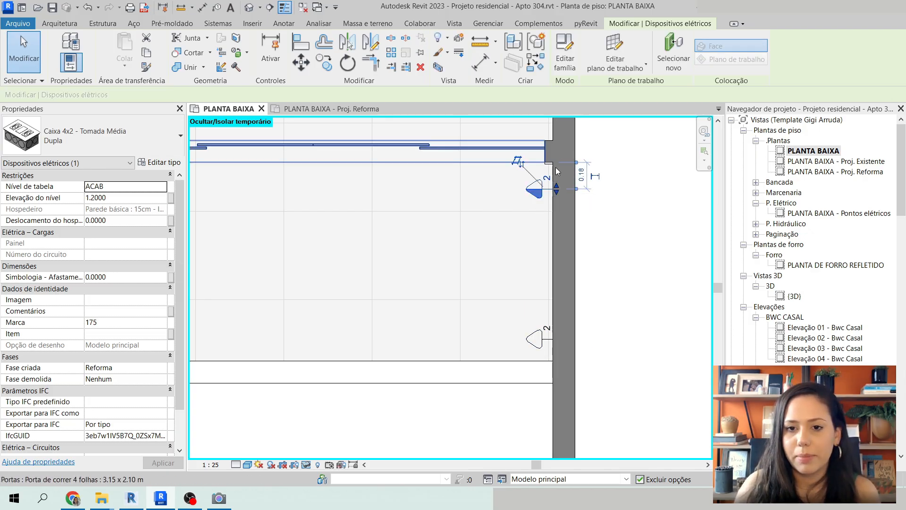
left_click(585, 176)
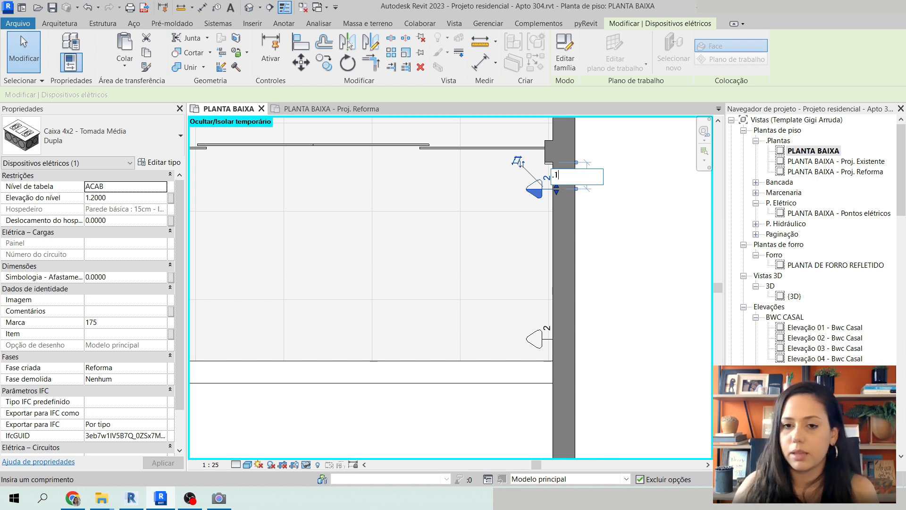
type(".1")
key("Return")
key("Escape")
scroll(622, 282, "down", 3)
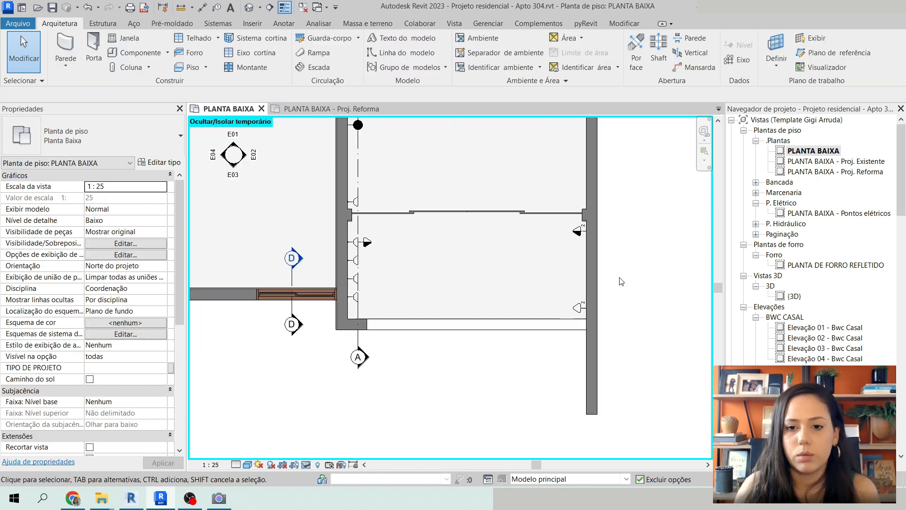
Set the level elevation of the medium double outlet near the sliding door to 1.00 m
scroll(567, 259, "up", 4)
left_click(516, 266)
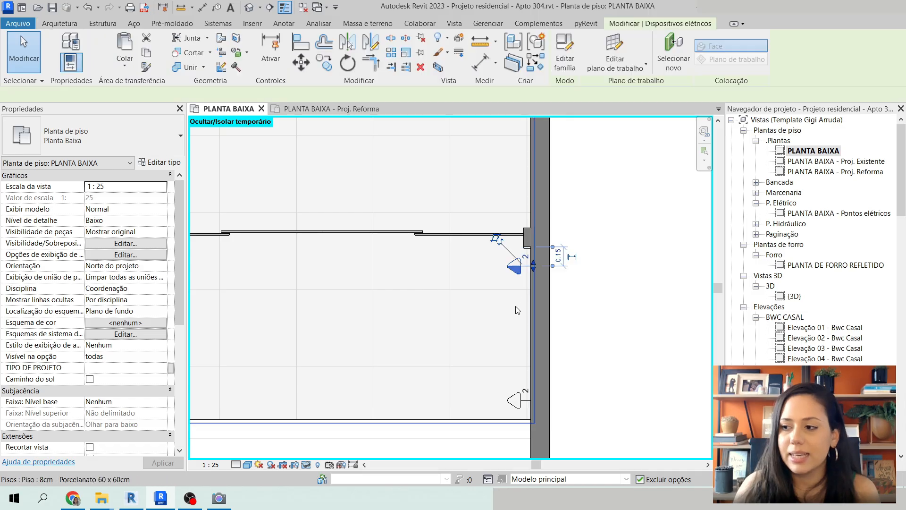
scroll(517, 310, "up", 2)
left_click(128, 201)
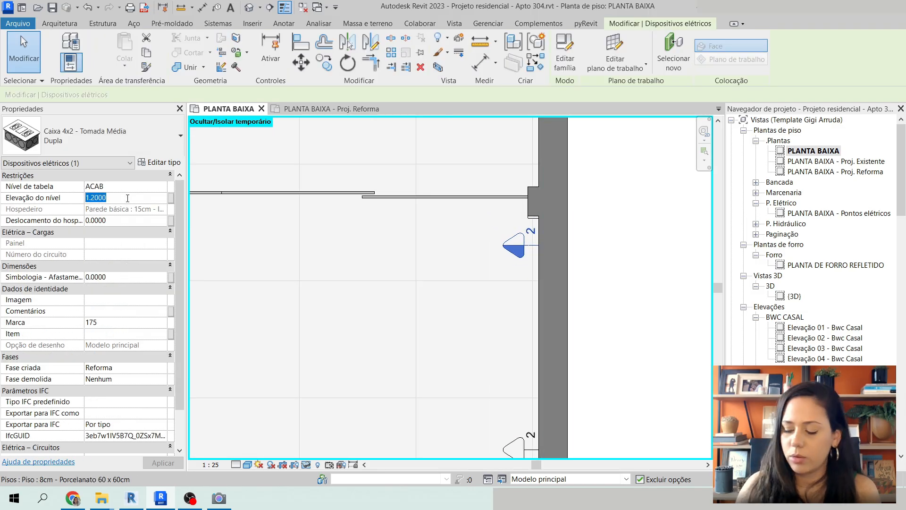
type("1")
key("Return")
Set the level elevation of the low double outlet near the balcony window to 0.75 m
middle_click_drag(554, 291, 559, 219)
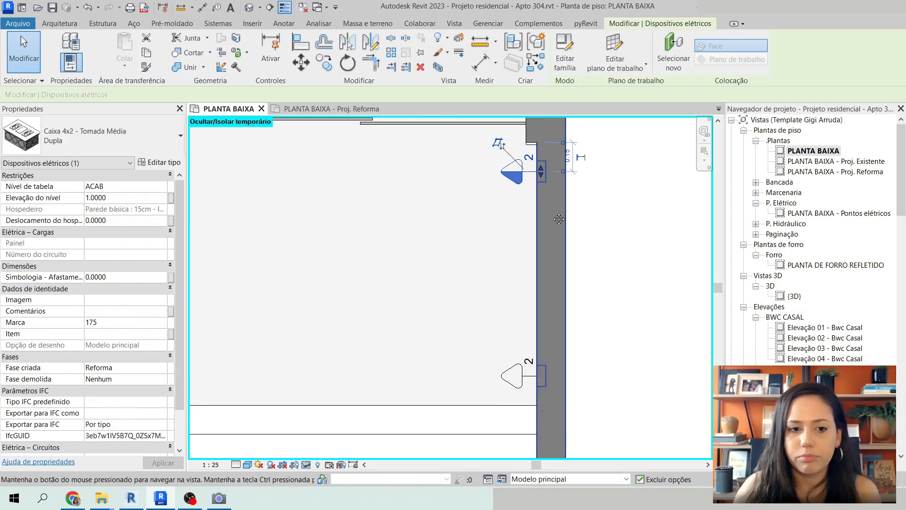
left_click(528, 376)
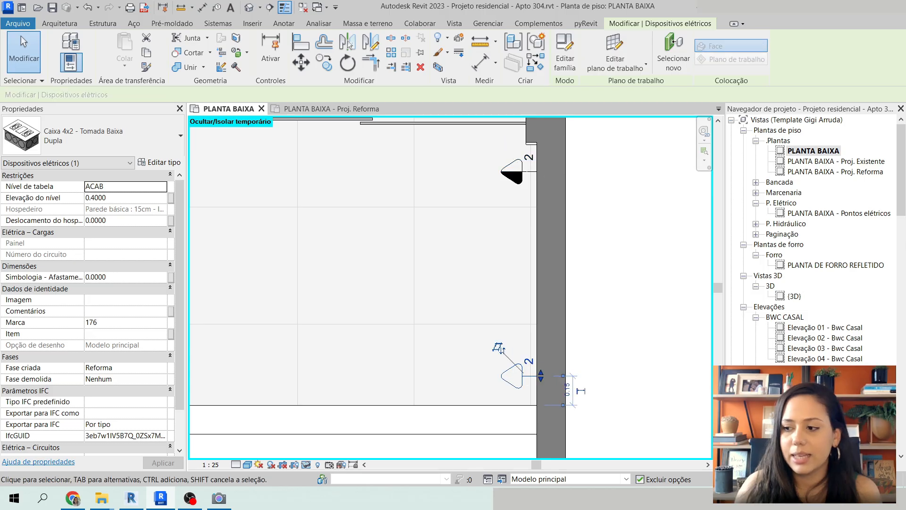
left_click(130, 199)
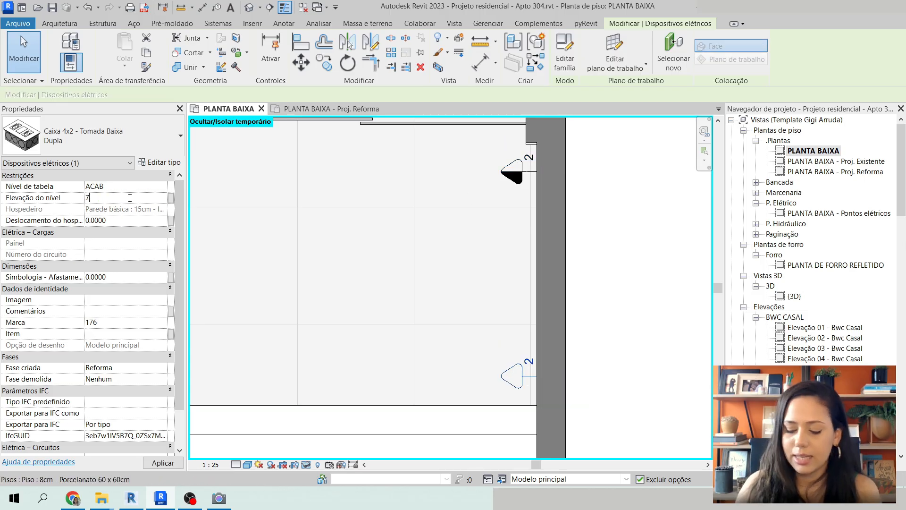
type("75")
key("Return")
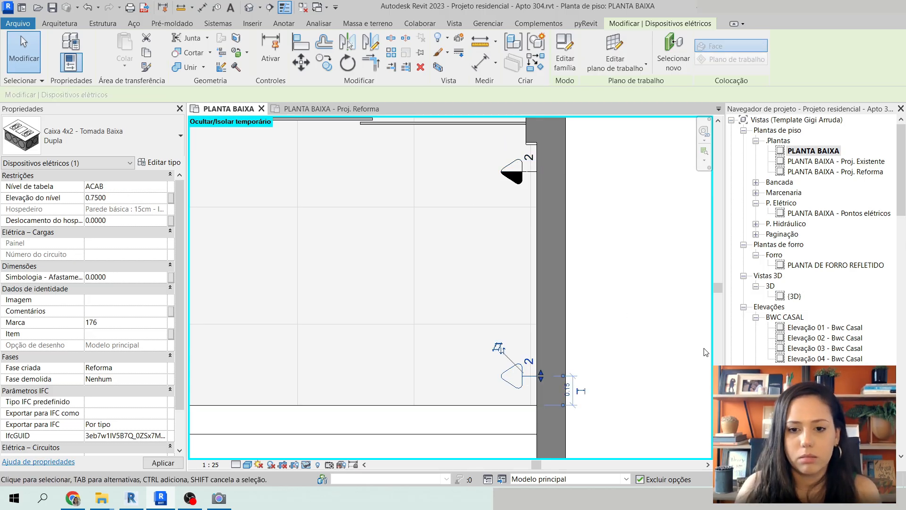
left_click(706, 353)
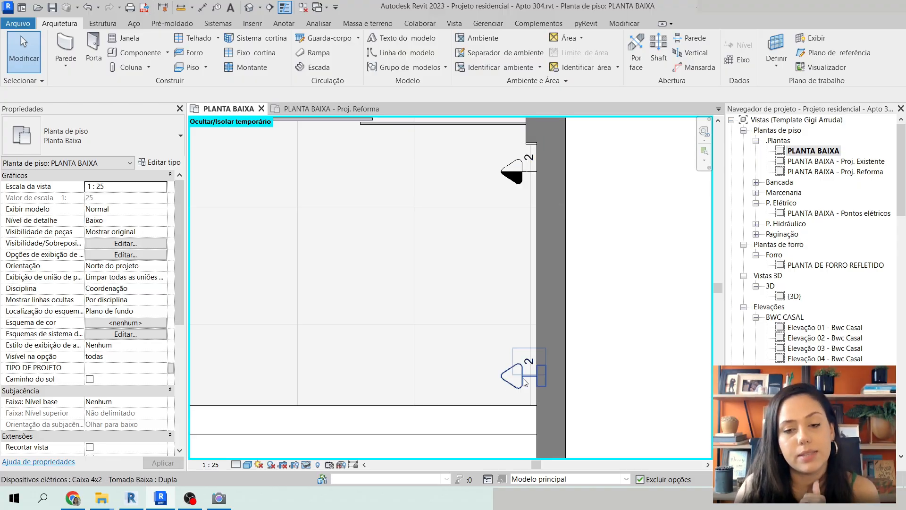
Review the electrical points placed across the whole apartment floor plan
scroll(524, 378, "down", 8)
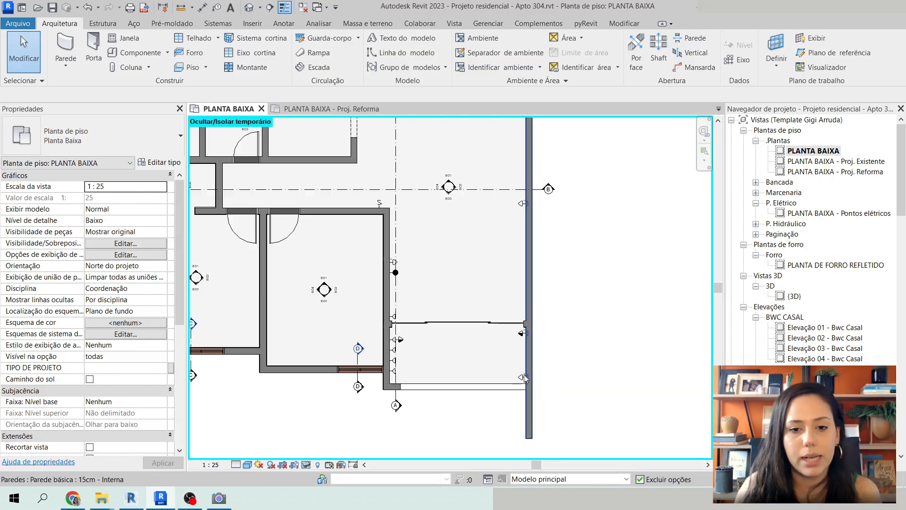
middle_click_drag(615, 329, 630, 355)
scroll(624, 347, "down", 1)
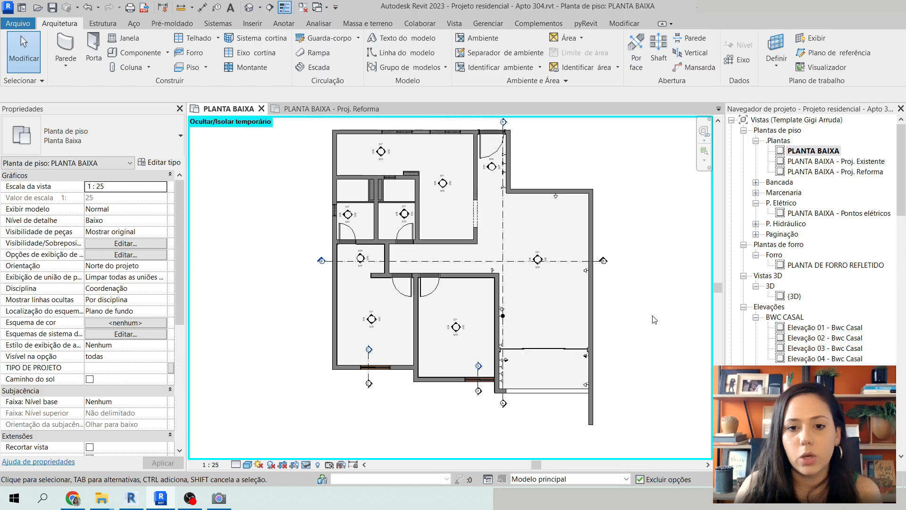
middle_click_drag(654, 320, 637, 321)
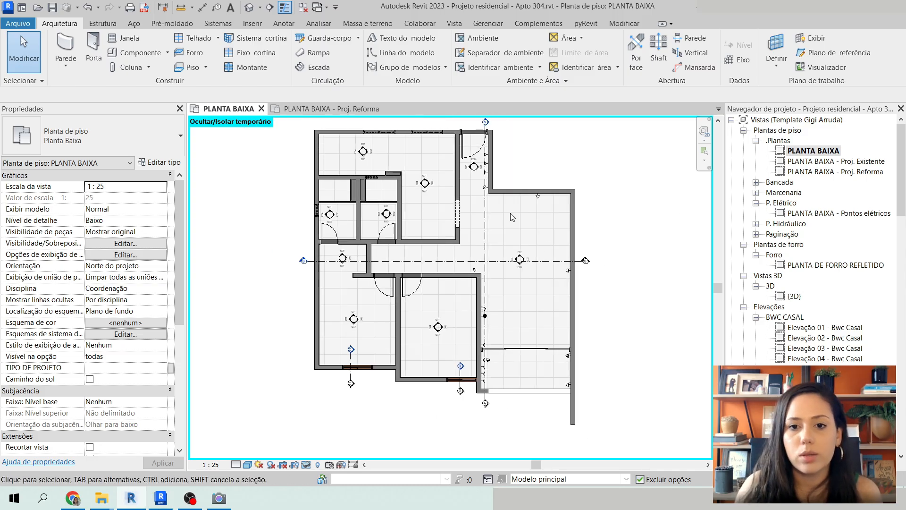
scroll(511, 214, "up", 2)
scroll(548, 228, "down", 1)
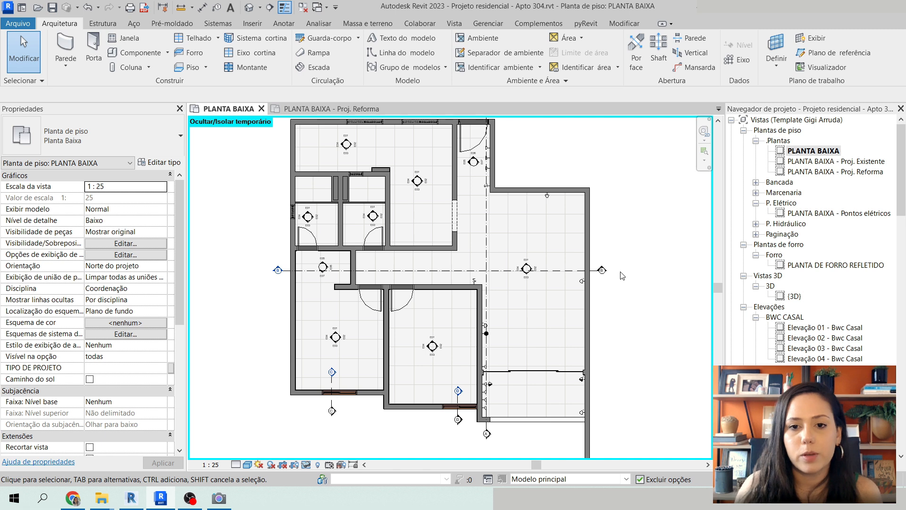
middle_click_drag(624, 275, 626, 290)
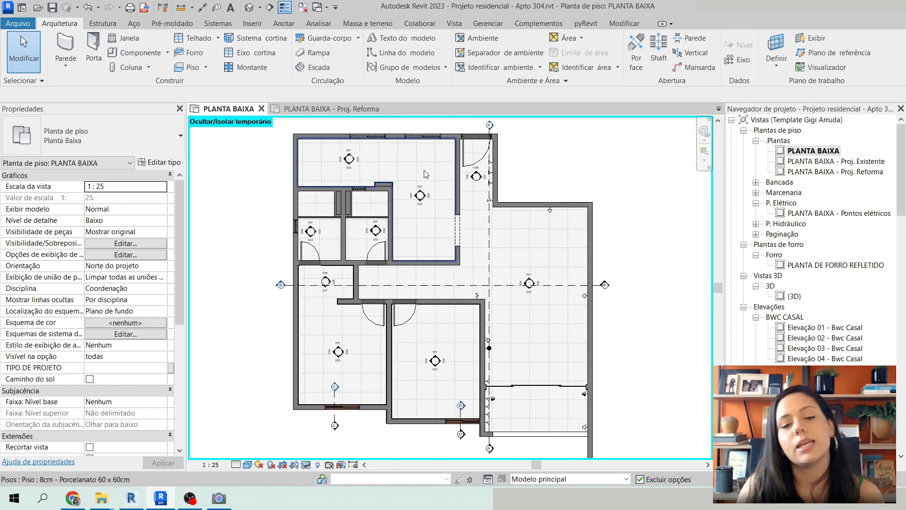